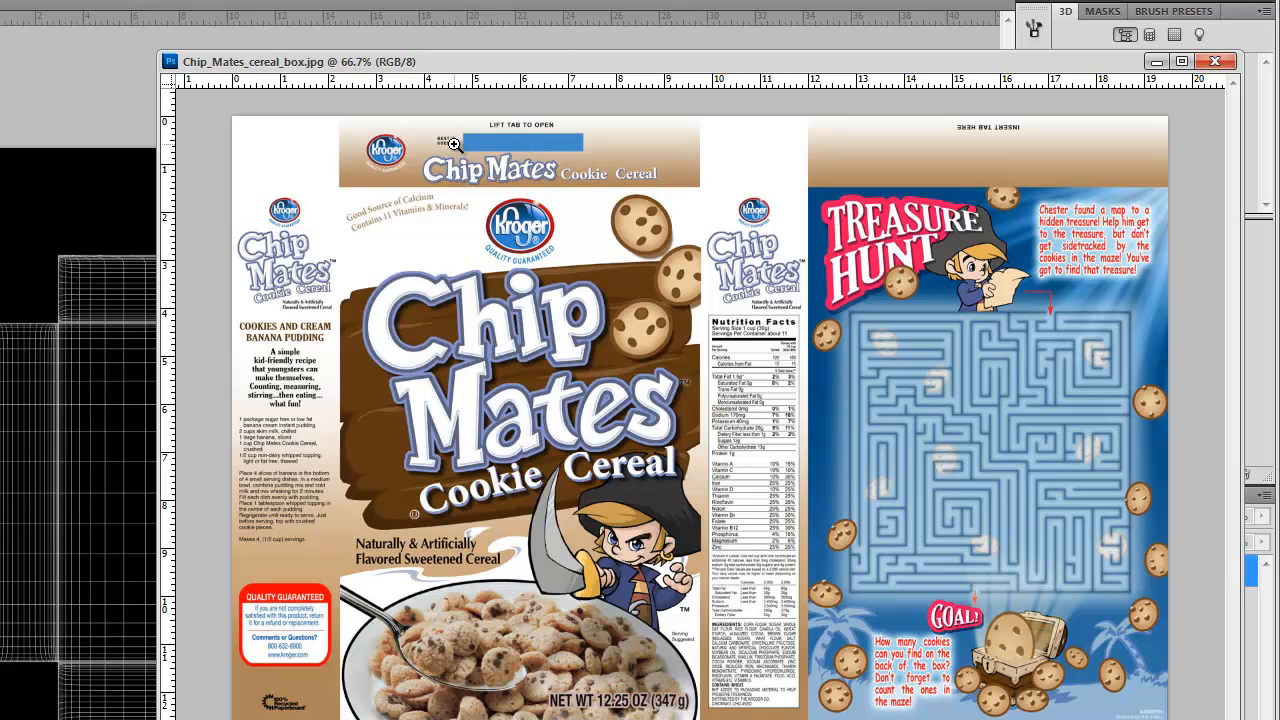
- Copy the artwork from Chip_Mates_cereal_box.jpg into Cereal_Box_UV.tga as a new layer over the wireframe, and close the source image
drag(472, 62, 587, 114)
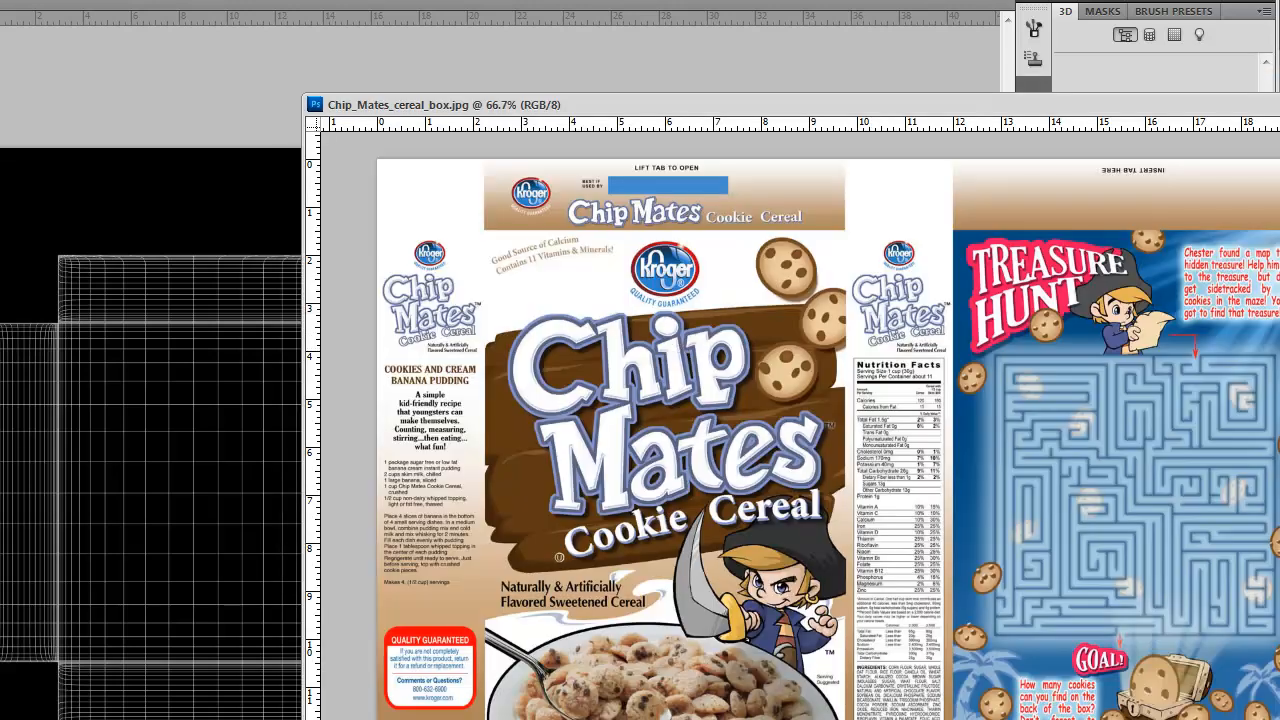
drag(636, 102, 740, 95)
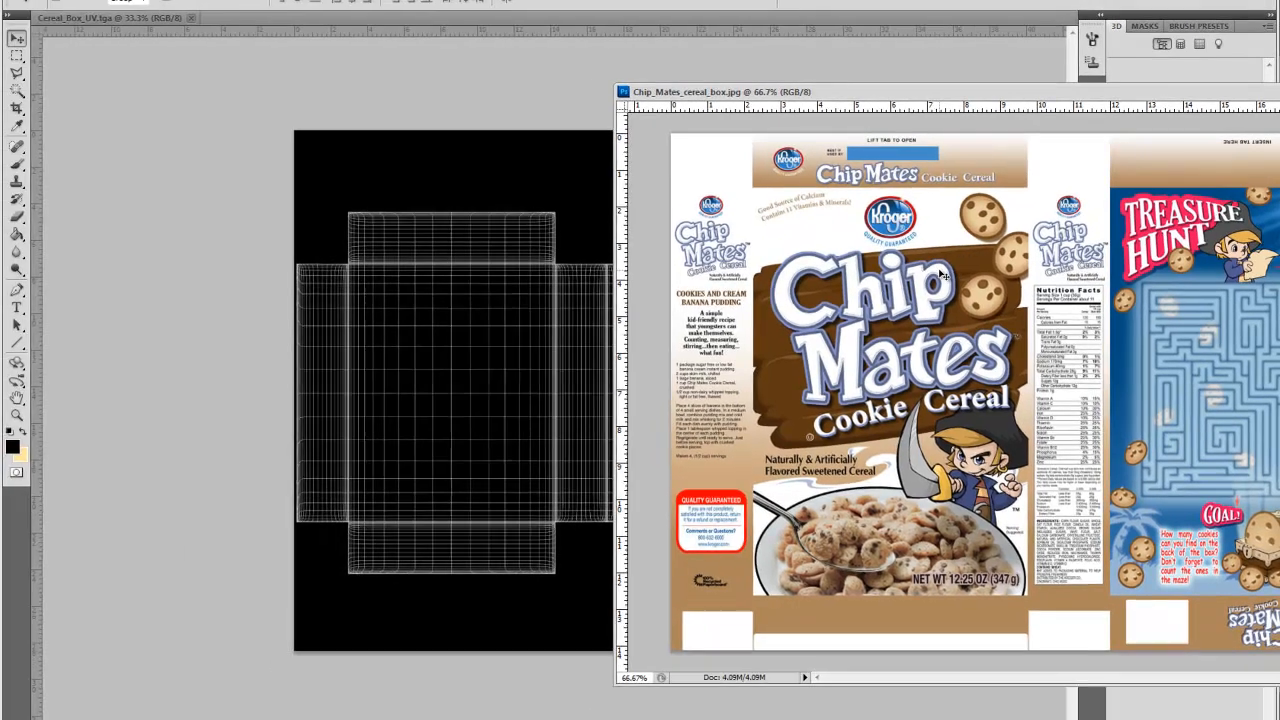
drag(650, 335, 277, 385)
drag(518, 318, 425, 235)
drag(846, 92, 520, 150)
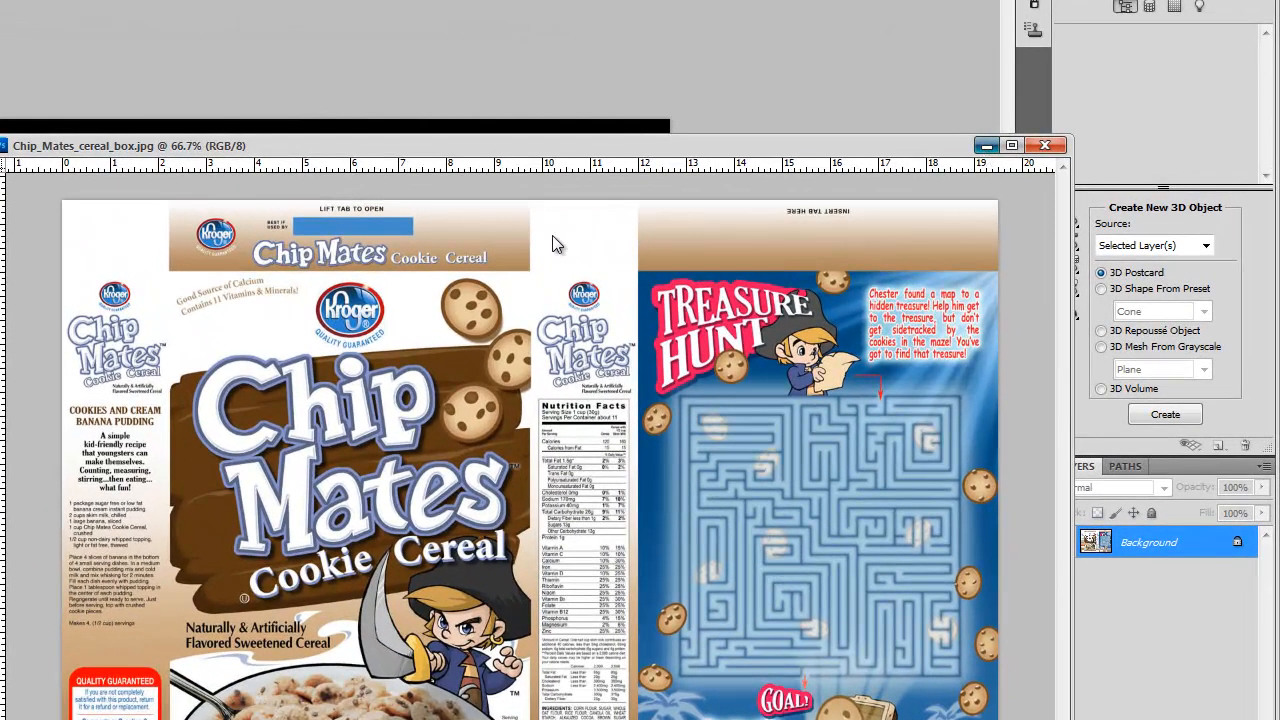
click(1100, 150)
drag(187, 270, 350, 399)
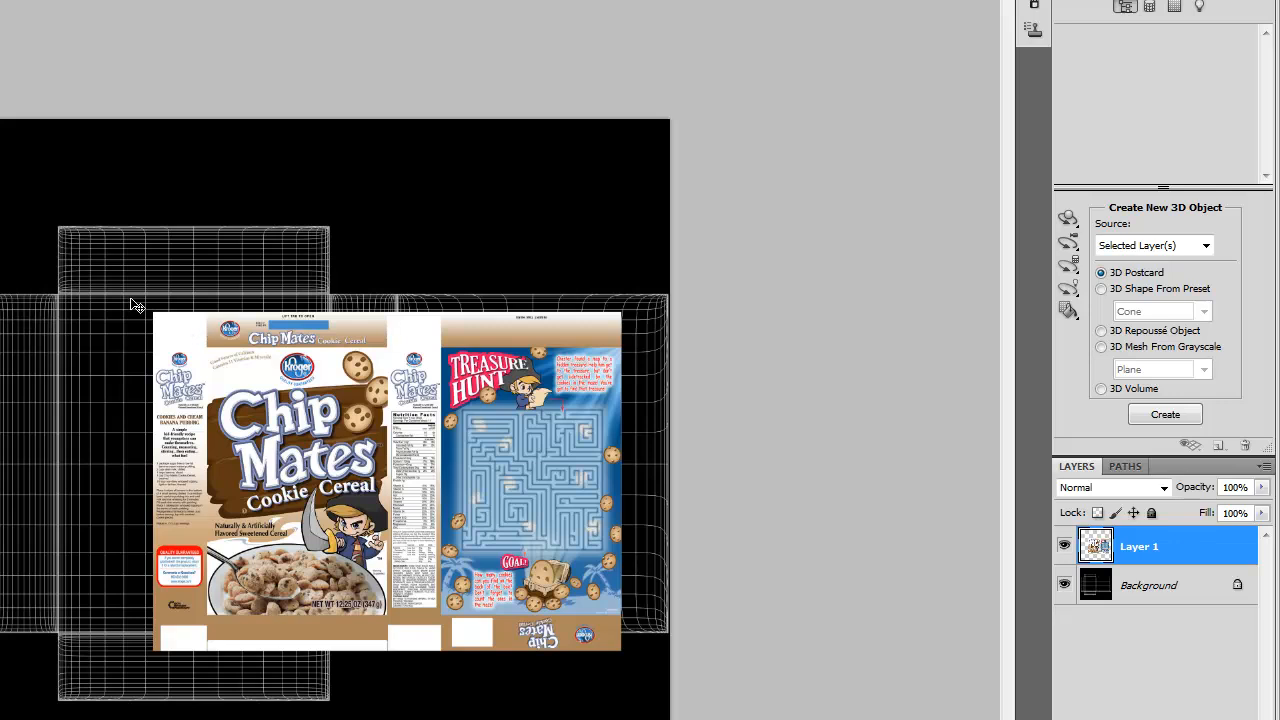
- Convert the locked Background layer with the UV wireframe into a regular layer, keeping the default settings
click(1162, 588)
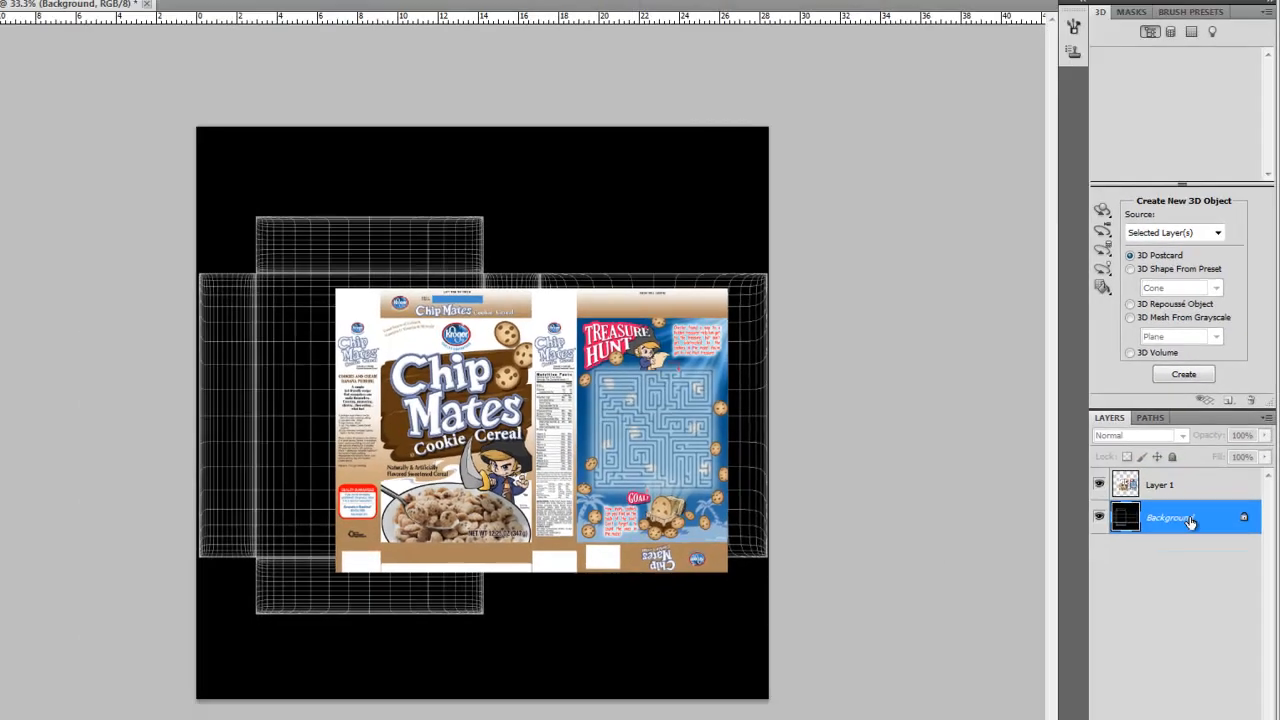
double_click(1190, 519)
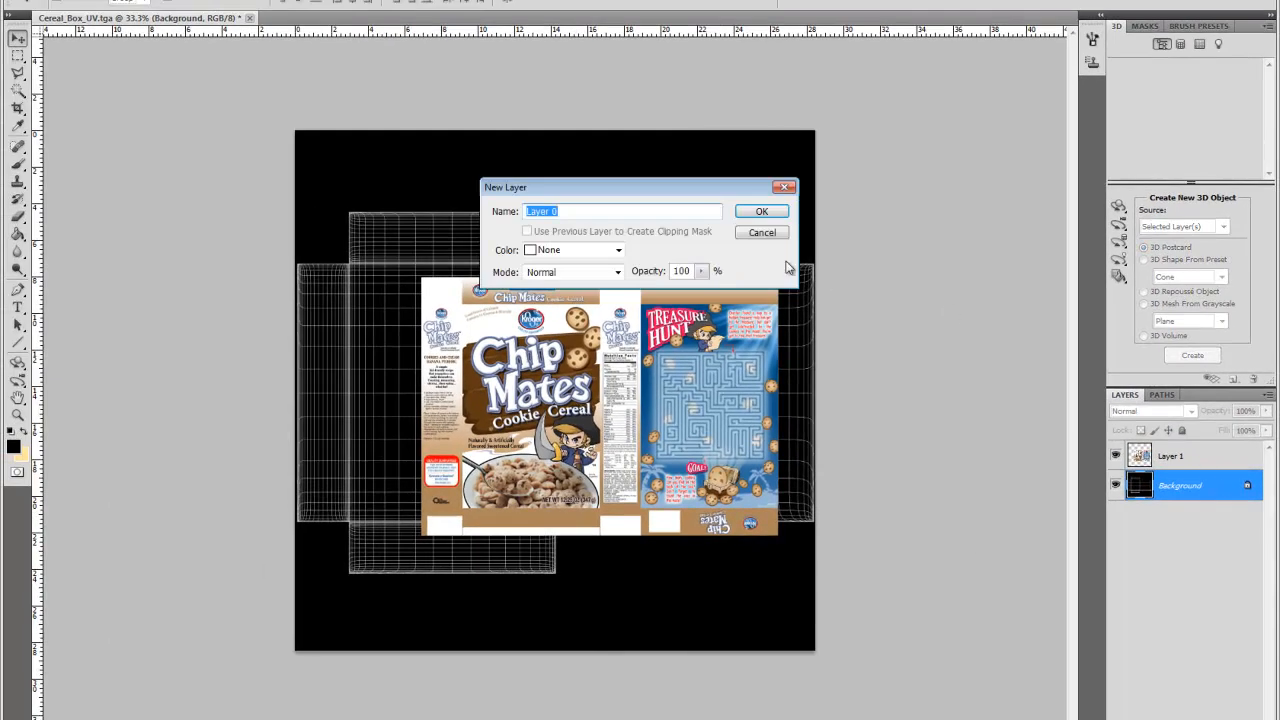
click(761, 211)
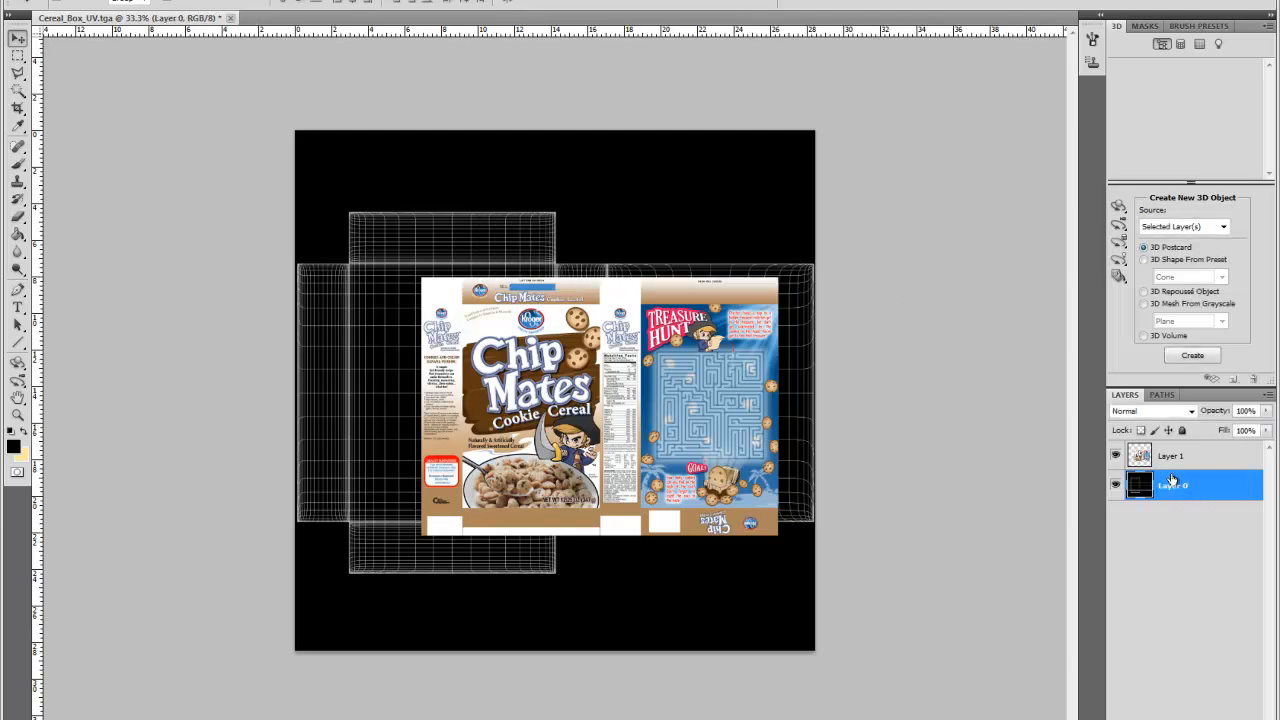
- Add a new layer between the wireframe and the artwork and fill it with white (ffffff)
key(ctrl+shift+alt+n)
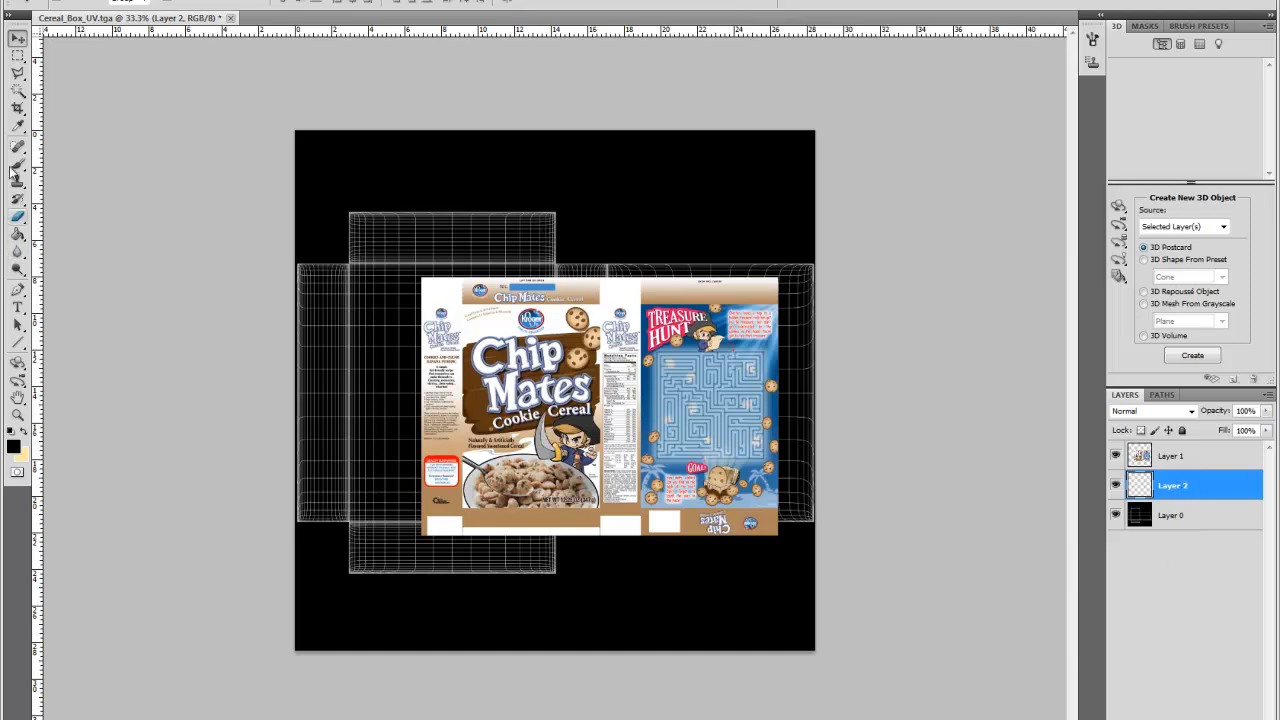
click(28, 432)
click(15, 443)
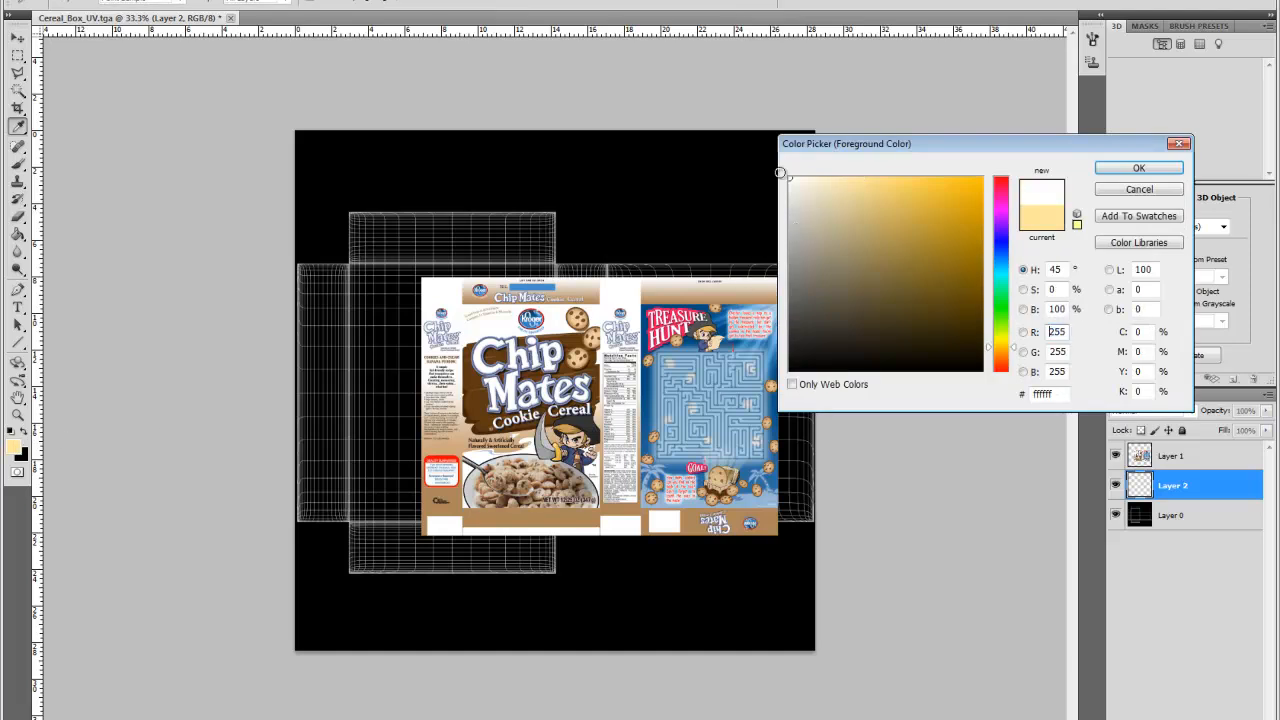
click(1139, 168)
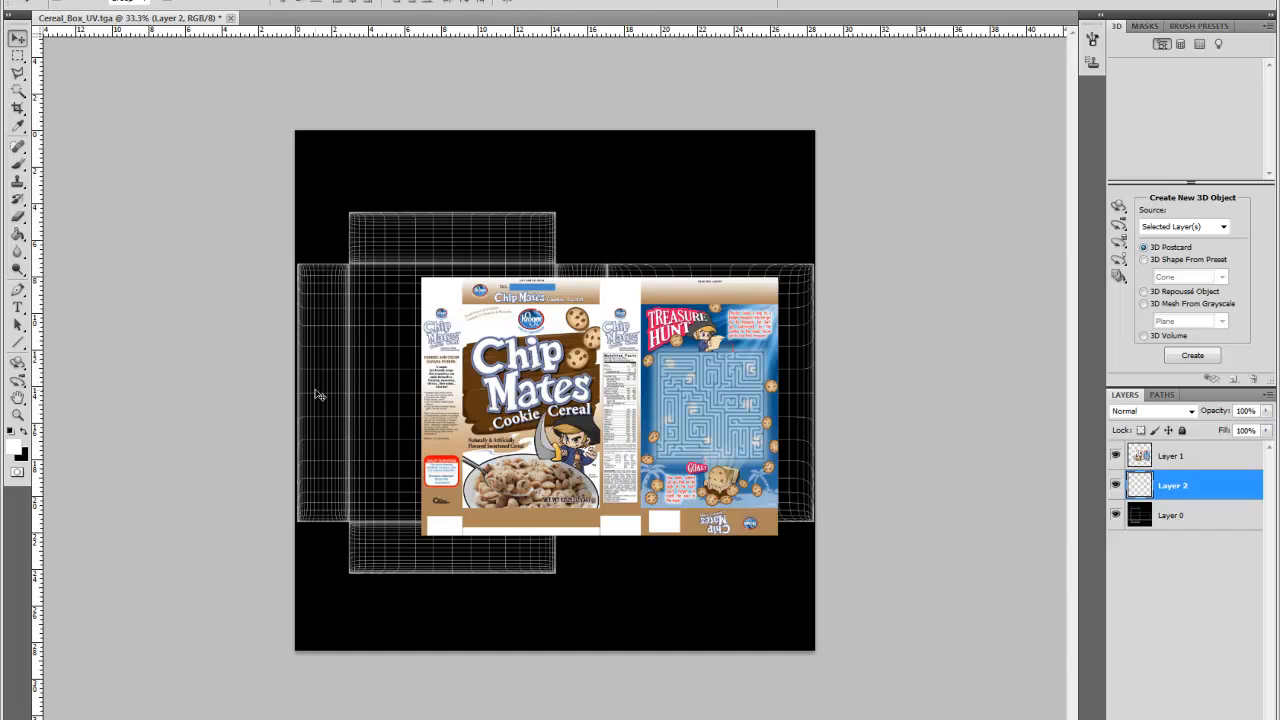
click(17, 234)
click(338, 196)
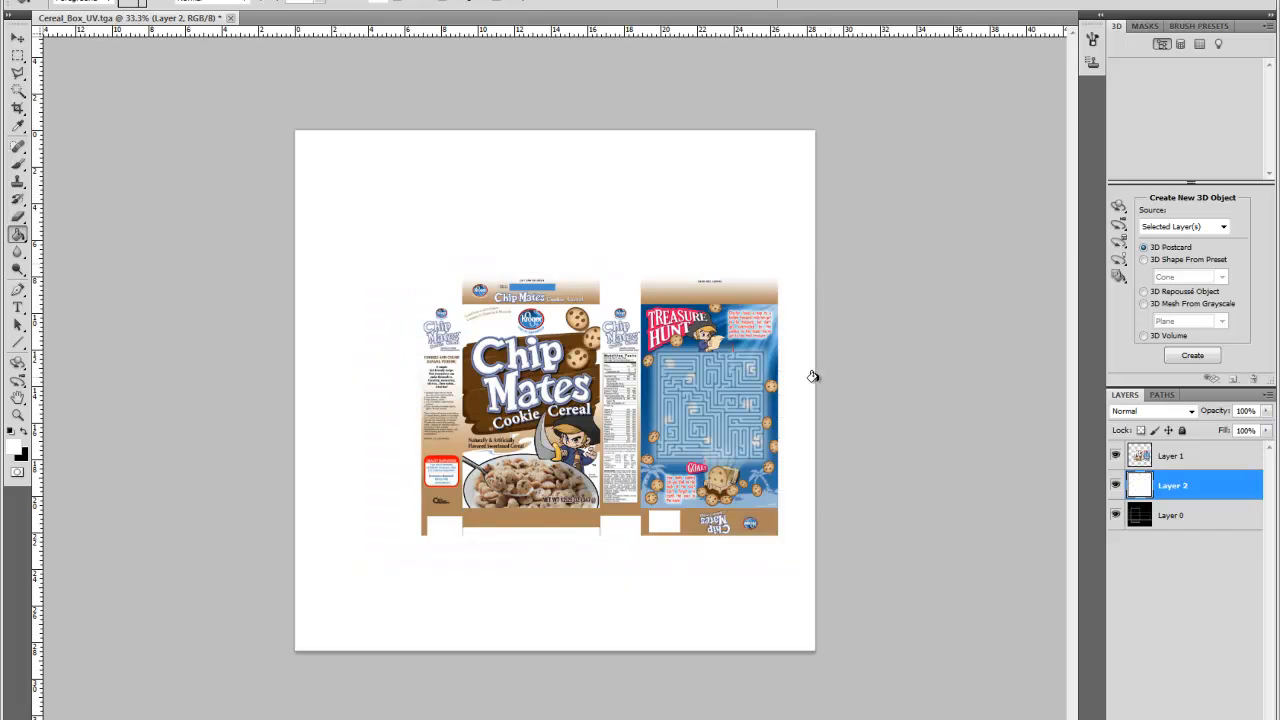
click(17, 38)
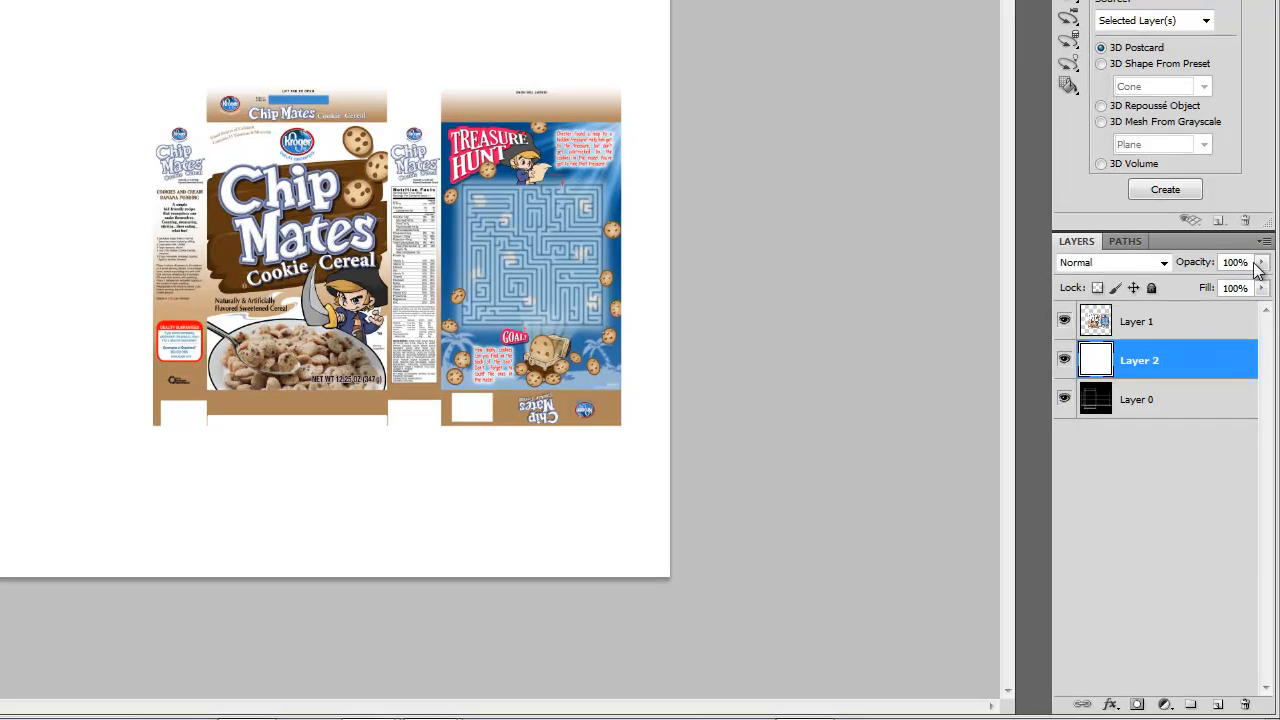
- Lower the white layer's opacity to about 53% and the artwork layer's opacity to 55%
click(1266, 411)
drag(1260, 283, 1217, 292)
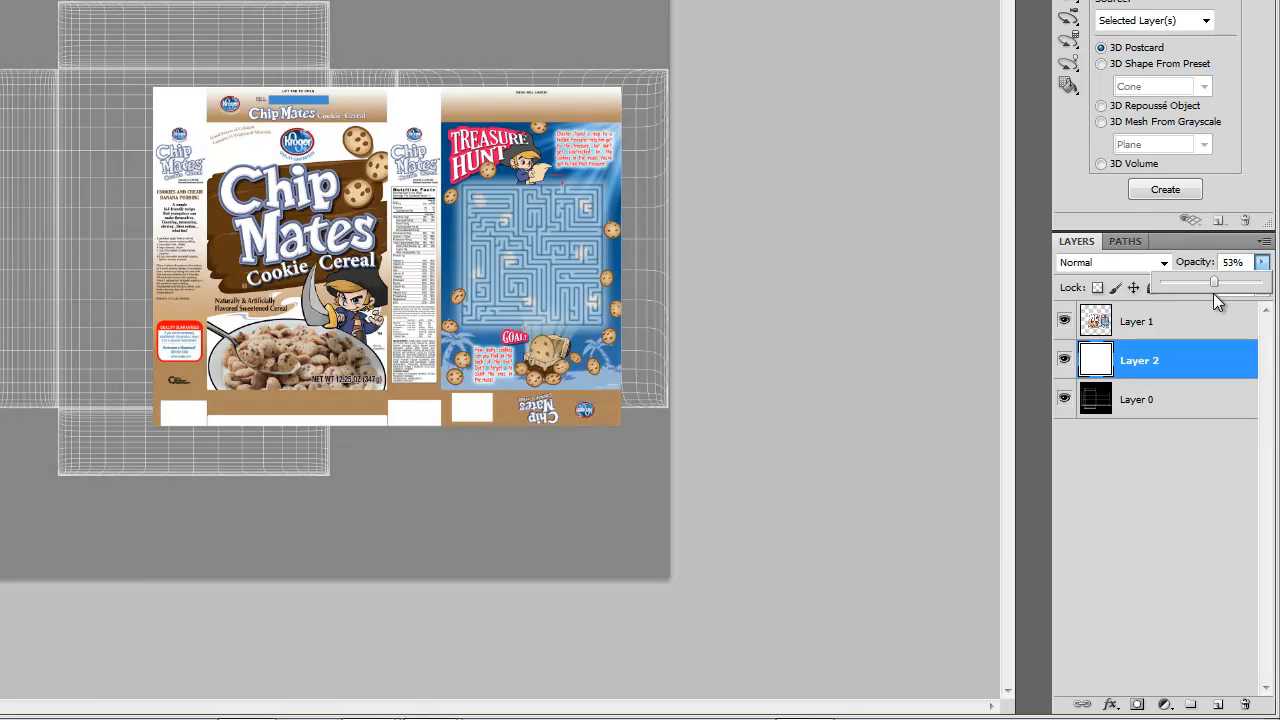
click(1155, 322)
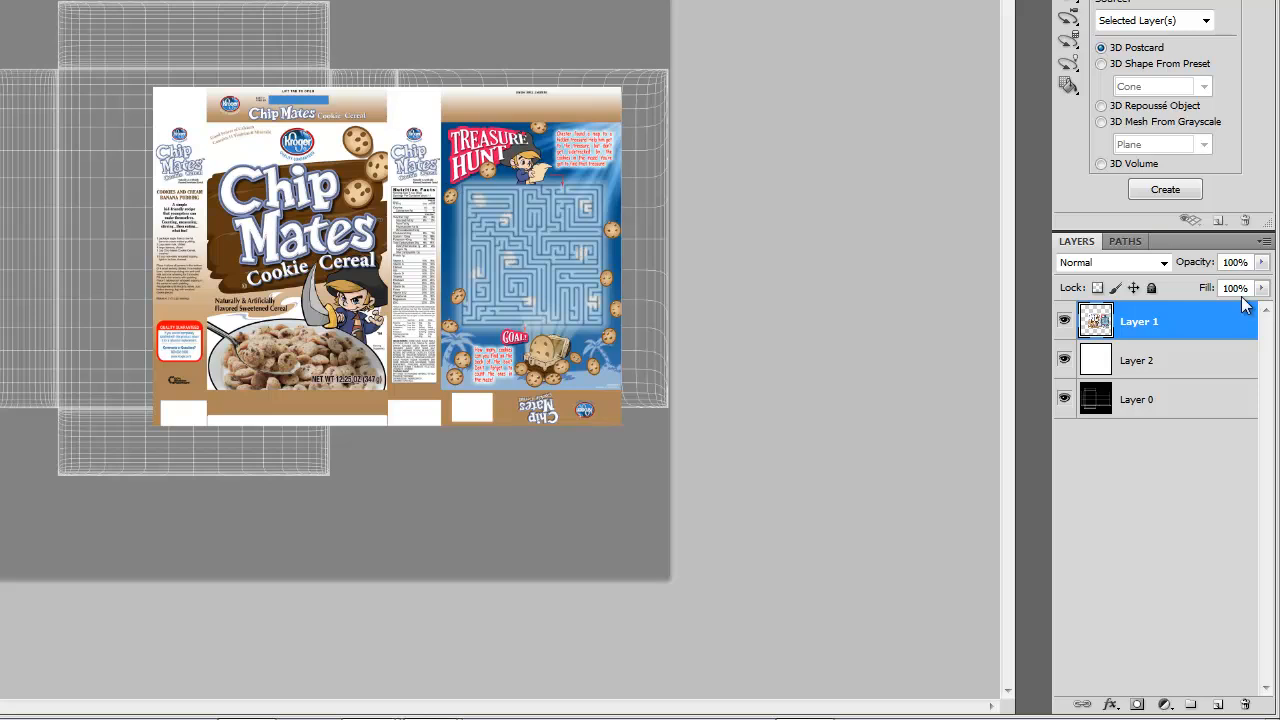
click(1261, 262)
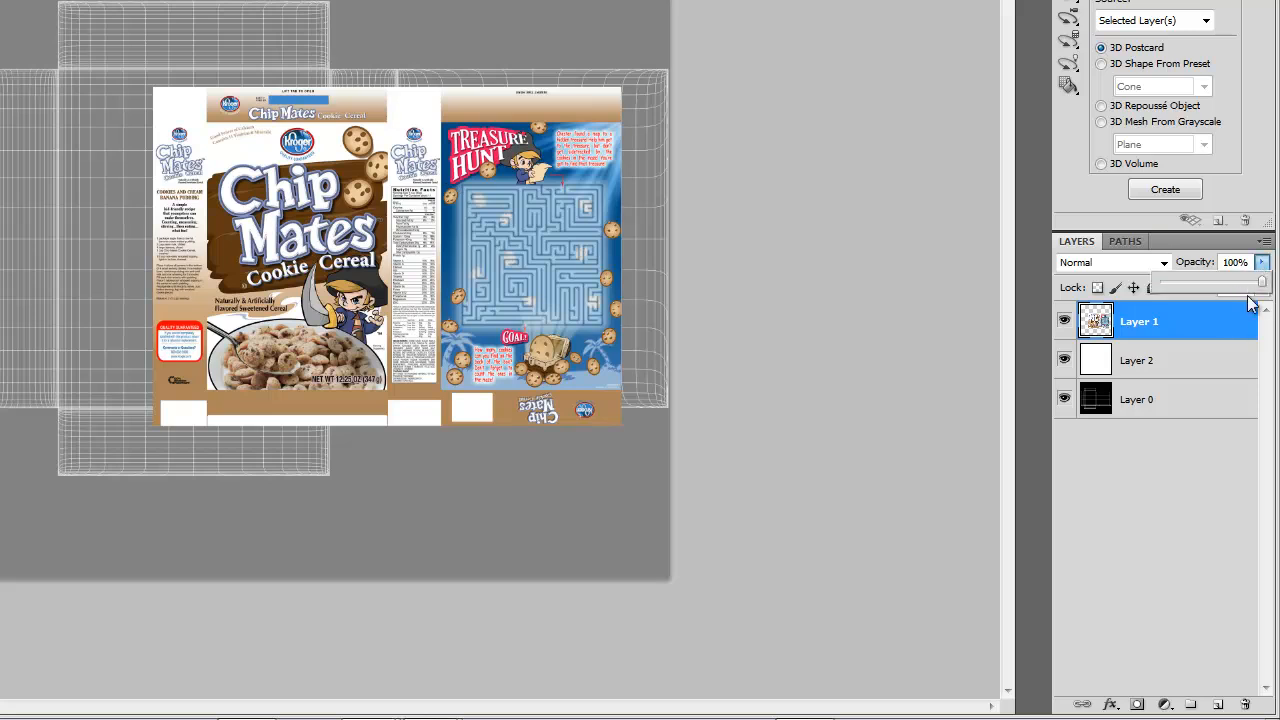
drag(1262, 284, 1222, 289)
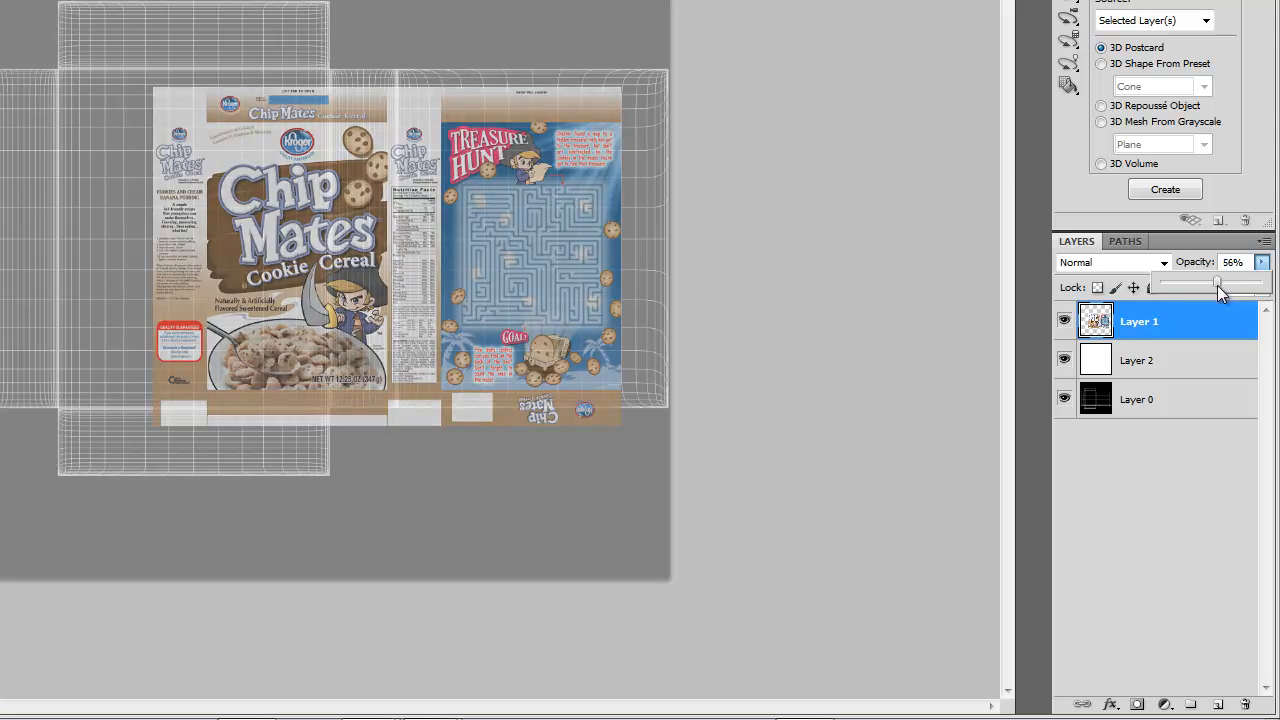
drag(1217, 285, 1216, 285)
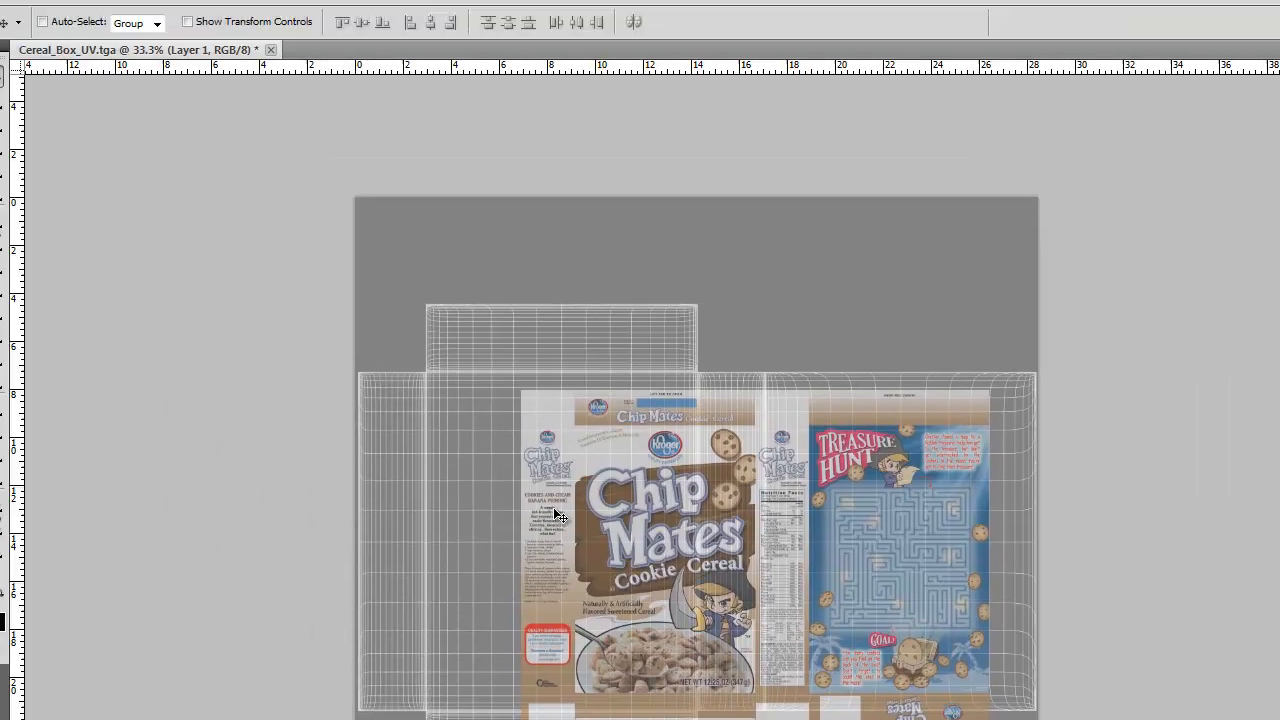
- Move the artwork to the canvas's left edge and scale it up with Free Transform to span the UV template's full width
drag(186, 209, 47, 125)
drag(448, 455, 418, 425)
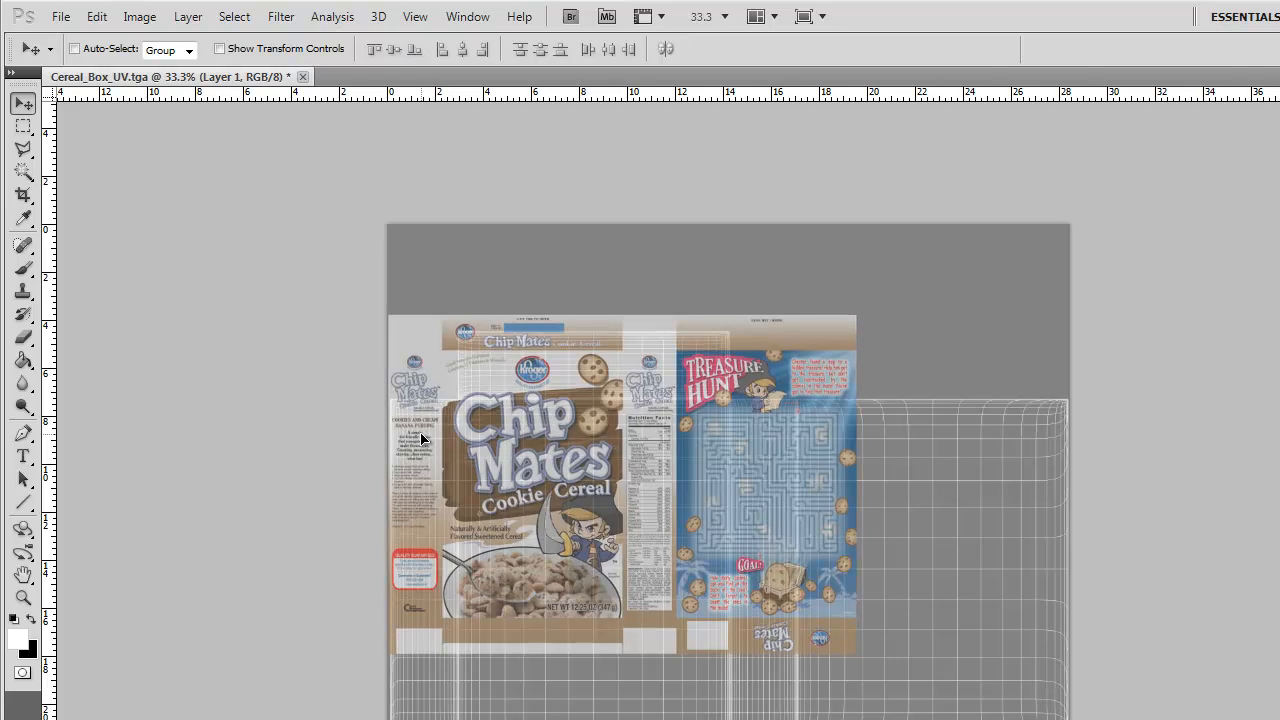
click(97, 17)
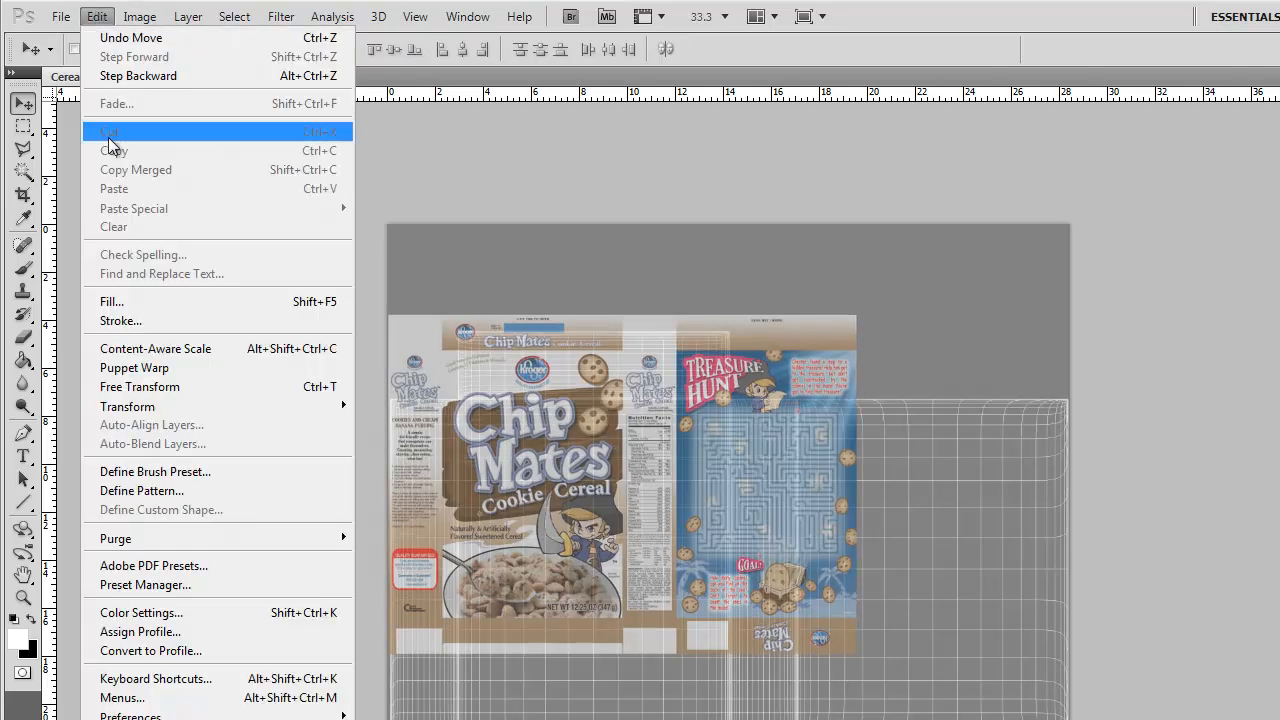
click(140, 387)
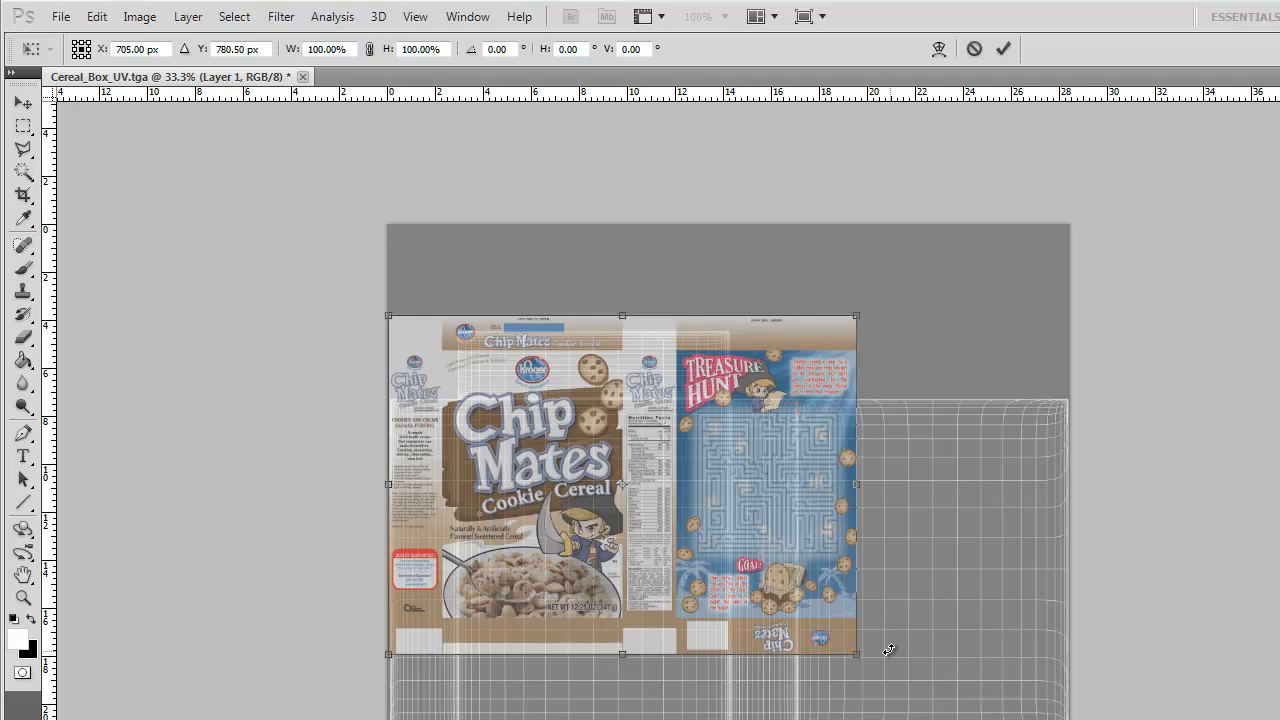
drag(852, 651, 1015, 719)
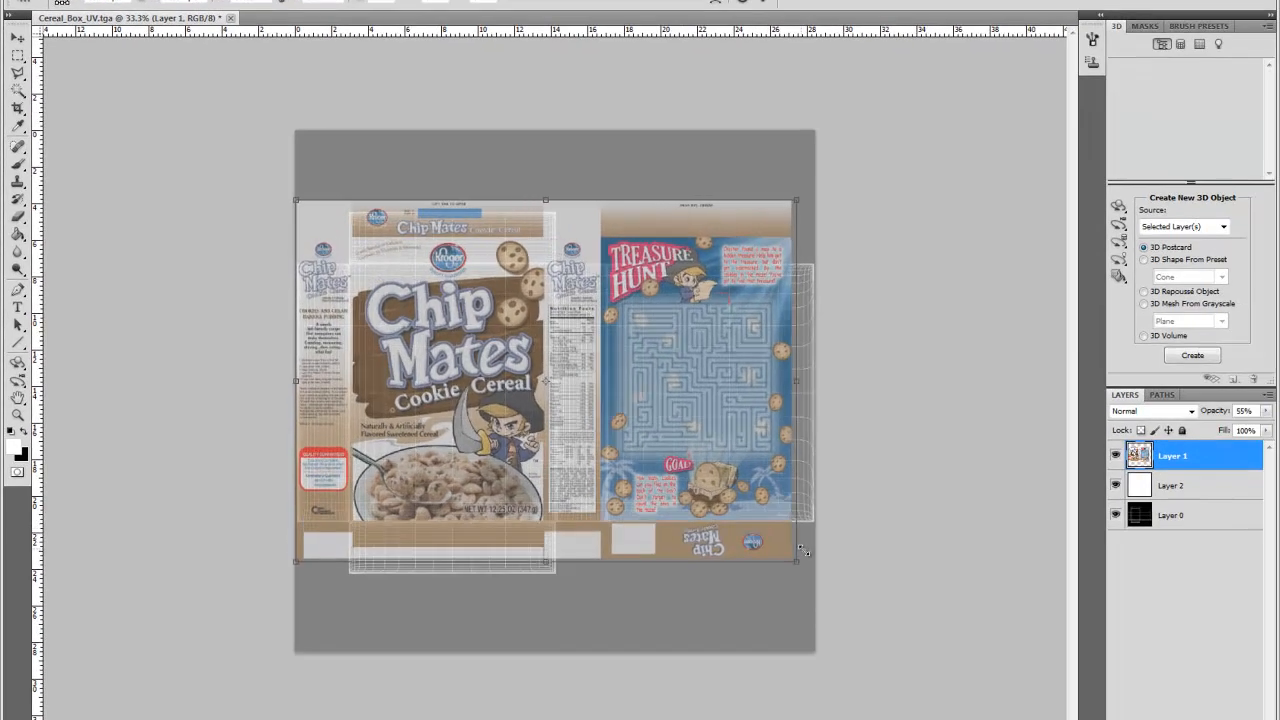
drag(803, 550, 820, 560)
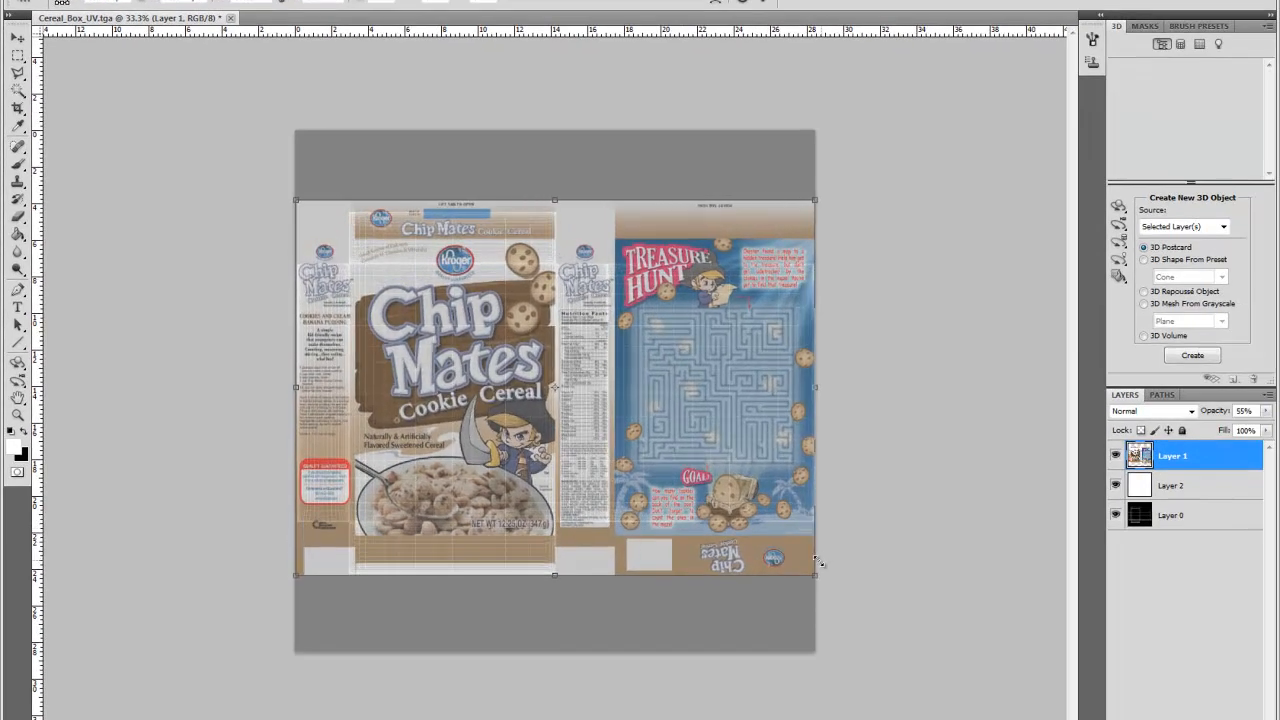
drag(755, 561, 764, 632)
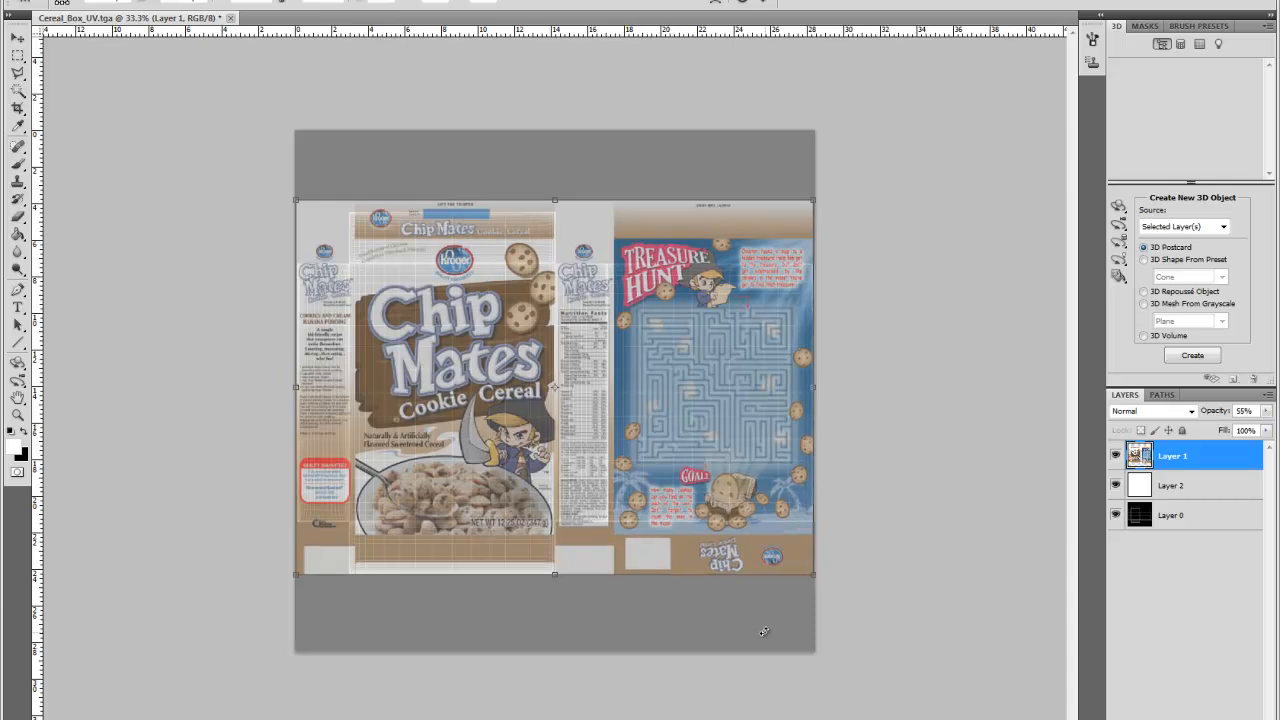
key(Return)
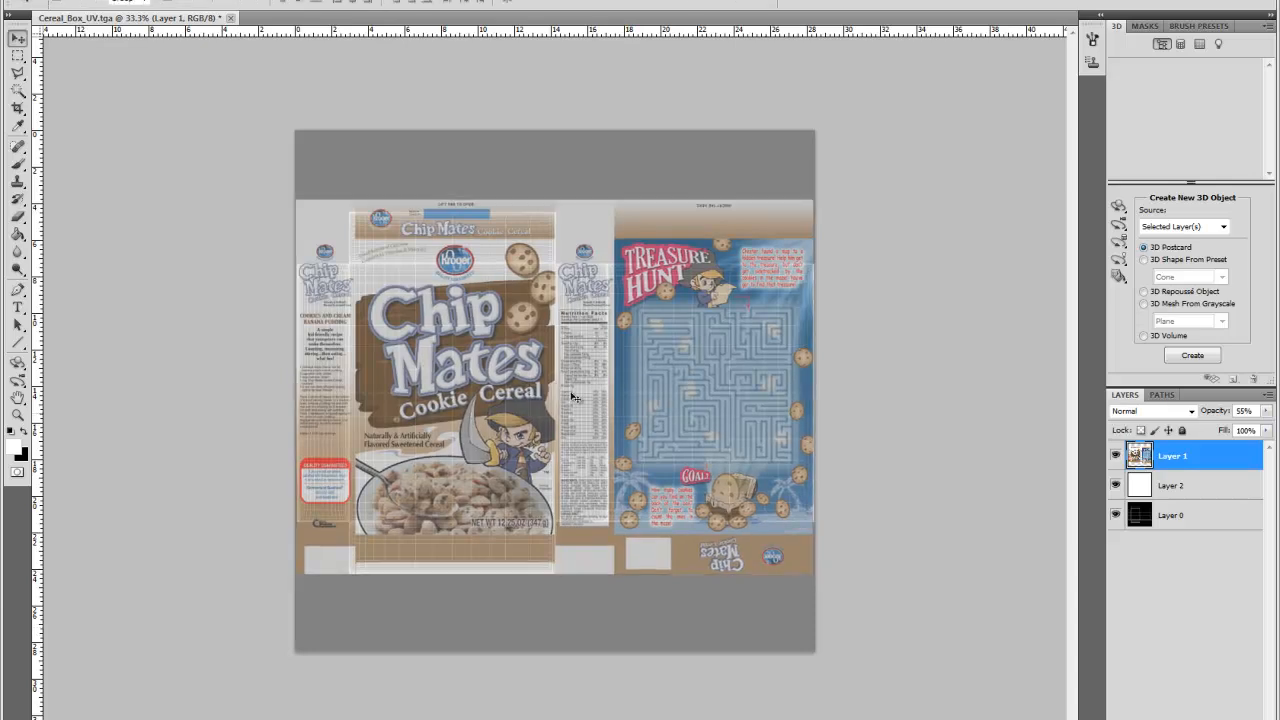
- Move the artwork down until its front and back panels meet the template's upper face edges, and reduce its opacity to 29%
drag(533, 357, 514, 377)
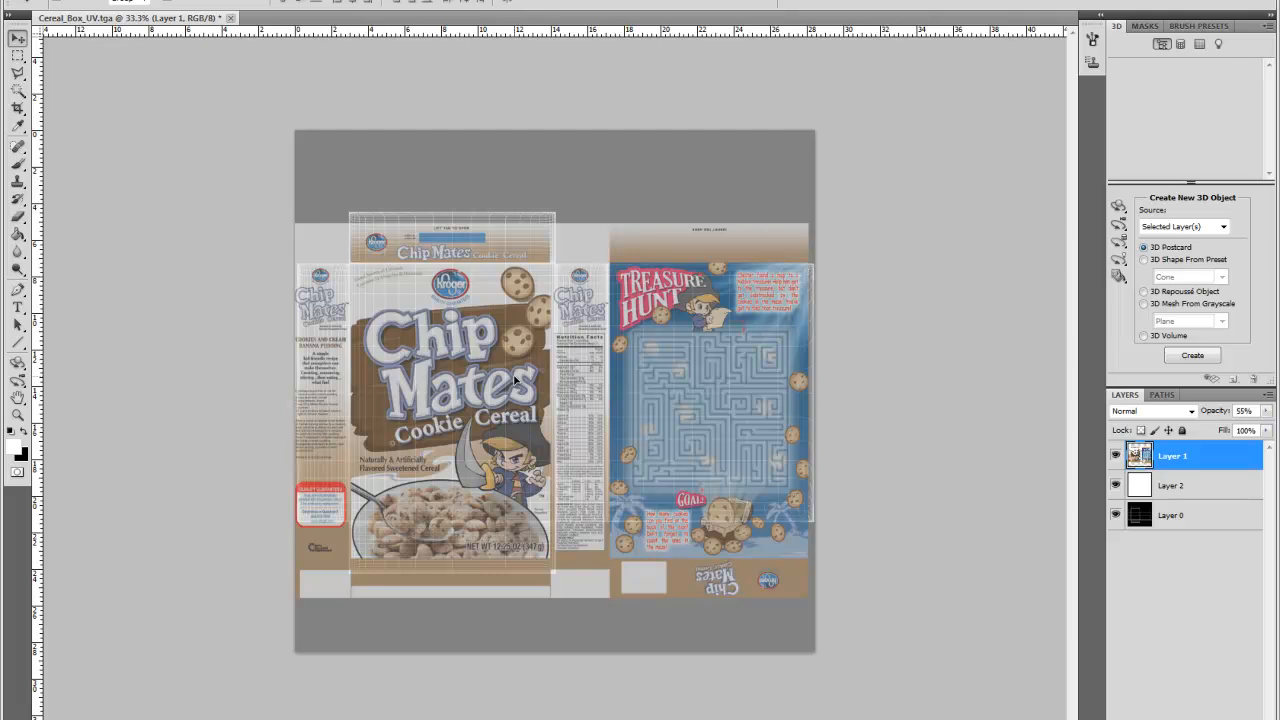
mouse_move(514, 381)
mouse_down()
mouse_move(516, 282)
mouse_move(518, 382)
mouse_up()
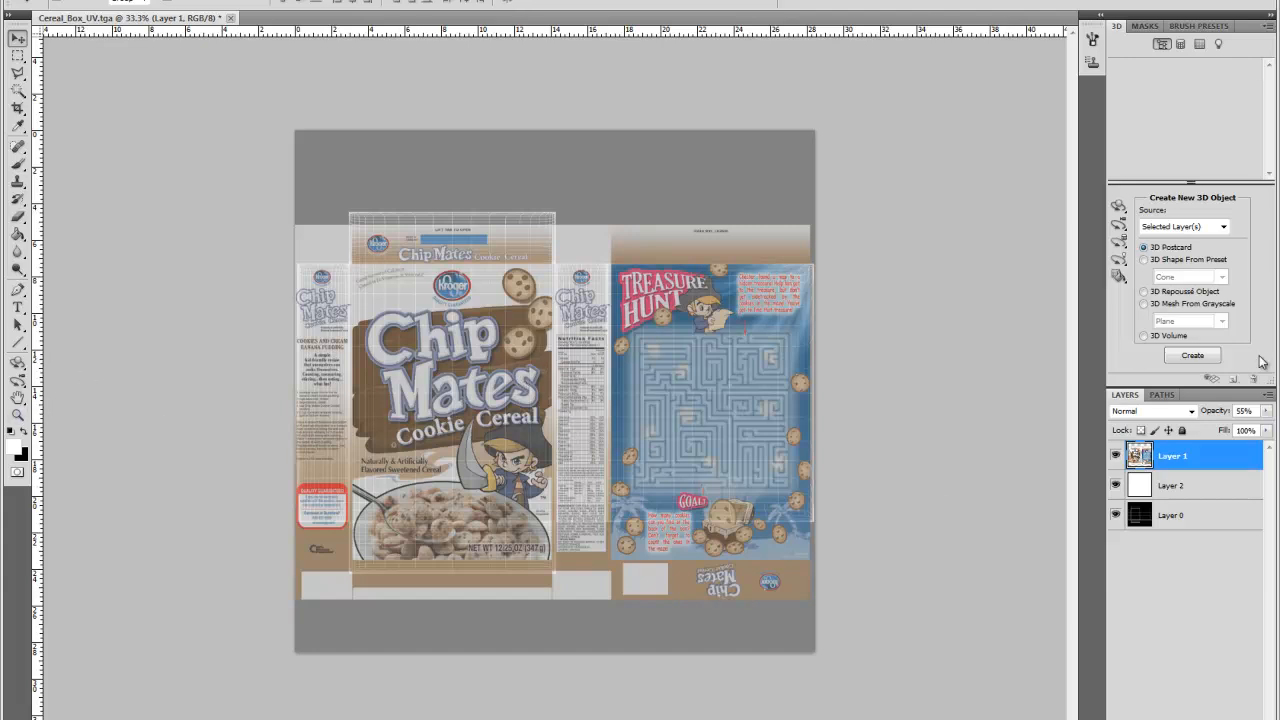
click(1266, 411)
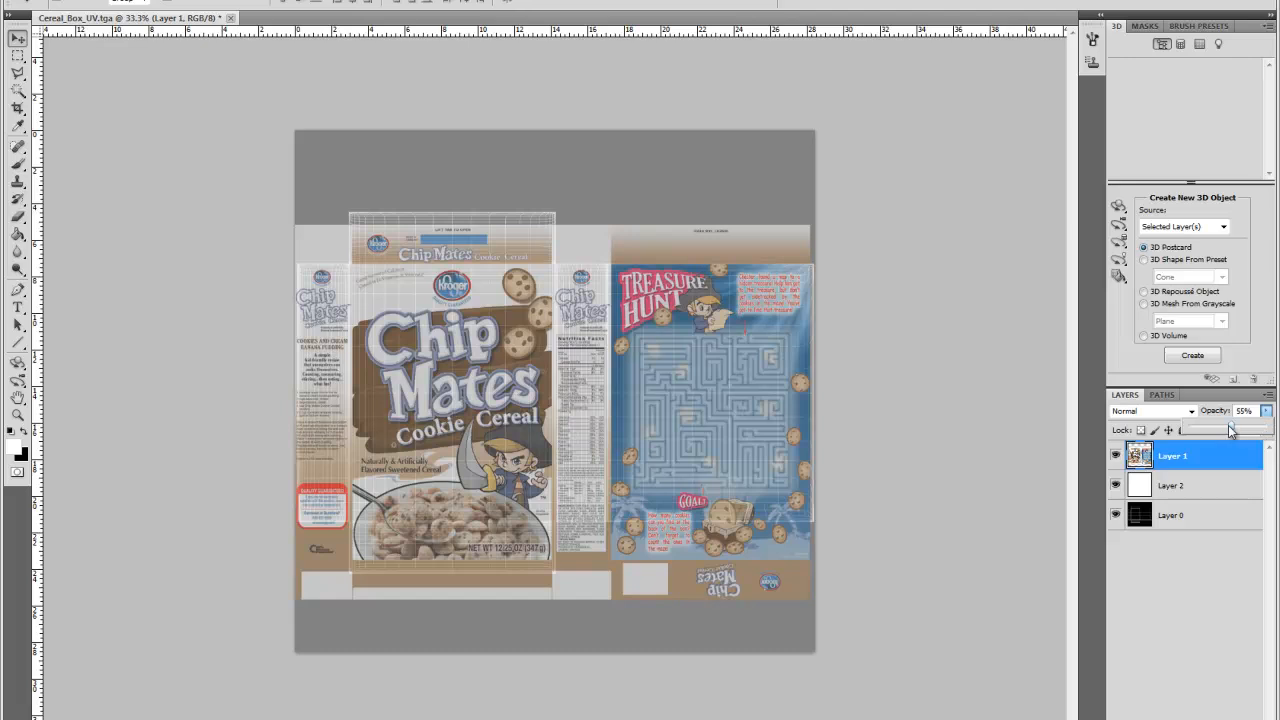
drag(1228, 429, 1211, 428)
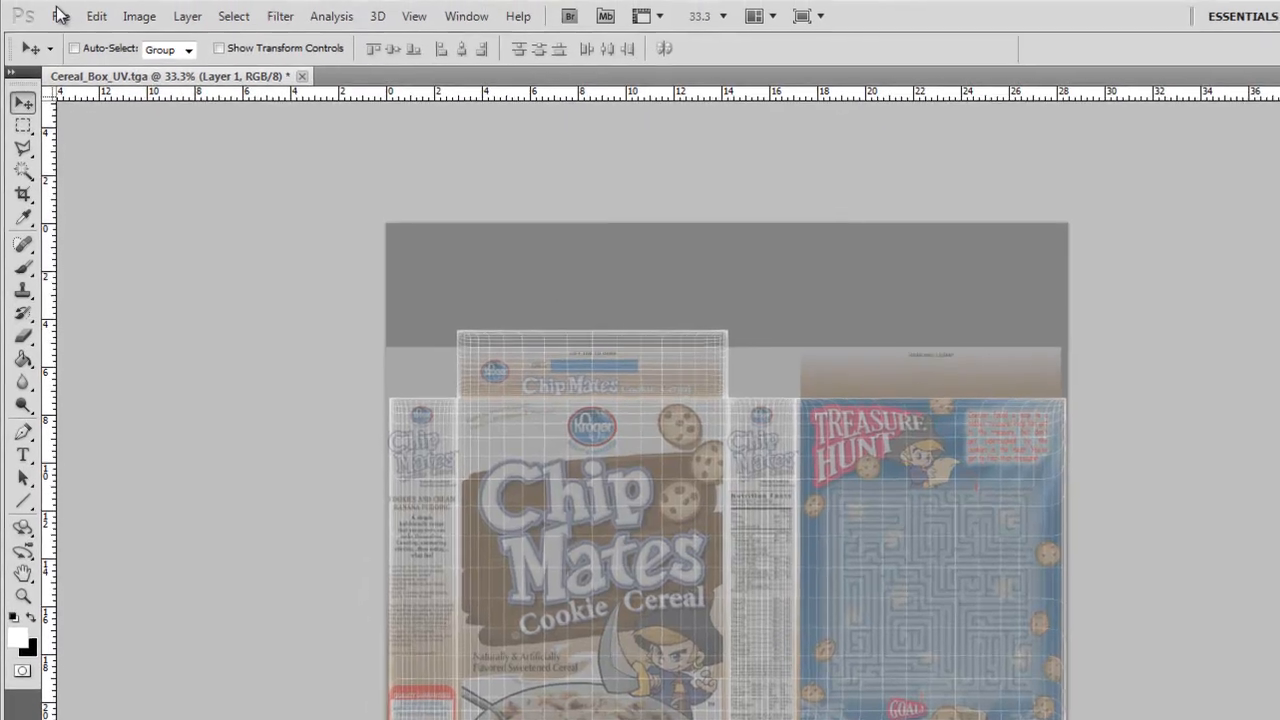
- Reduce the artwork's height with Free Transform to fit the template's main faces, adjust both side edges to the canvas width, and apply it
click(53, 1)
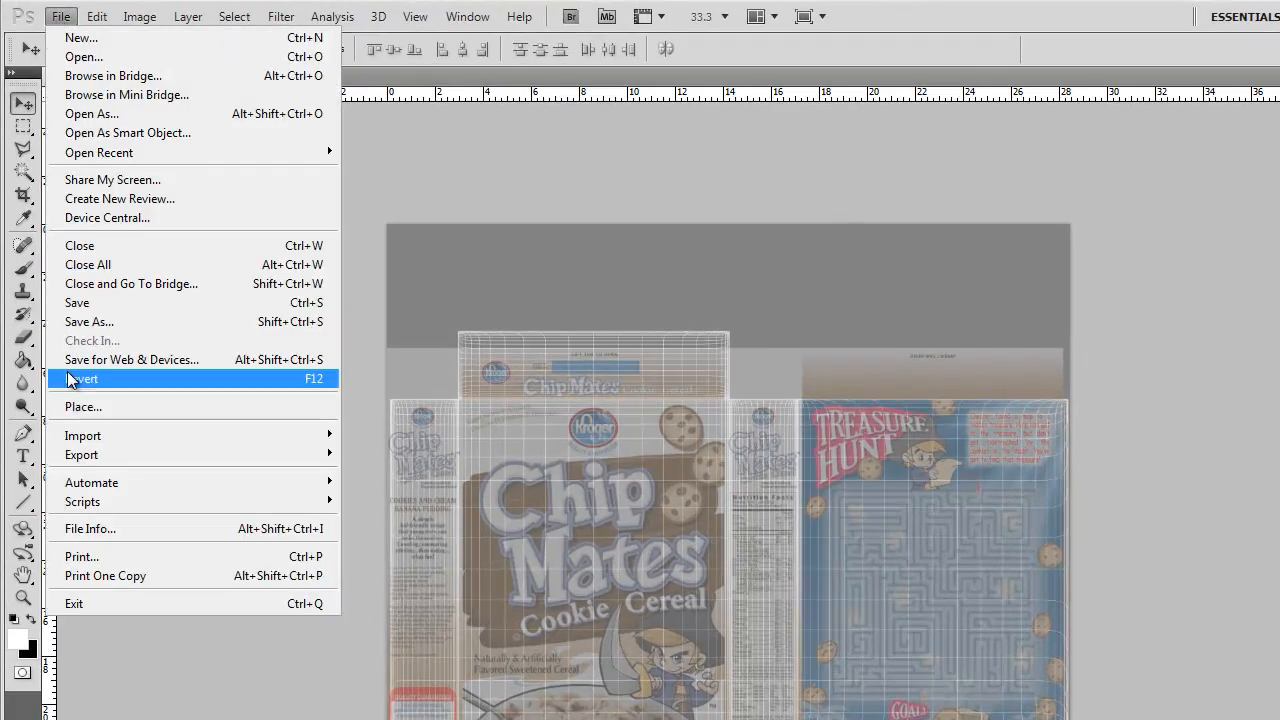
mouse_move(97, 16)
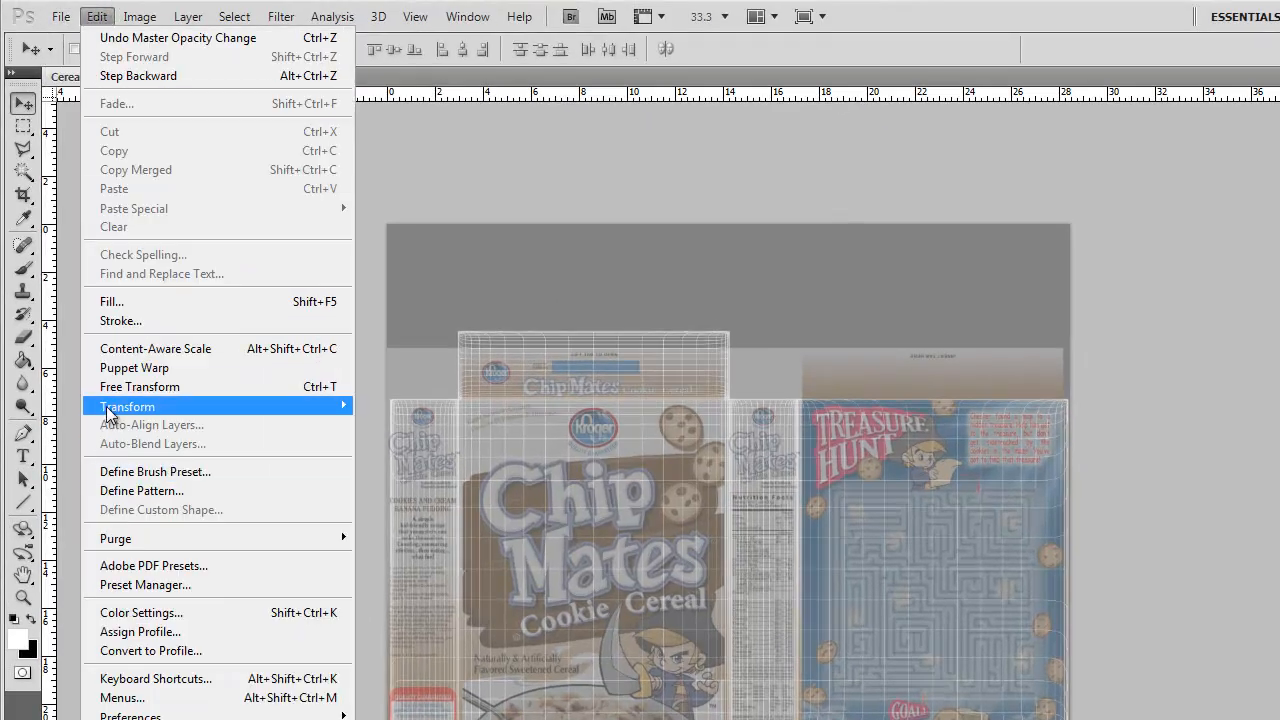
click(130, 387)
drag(723, 719, 441, 455)
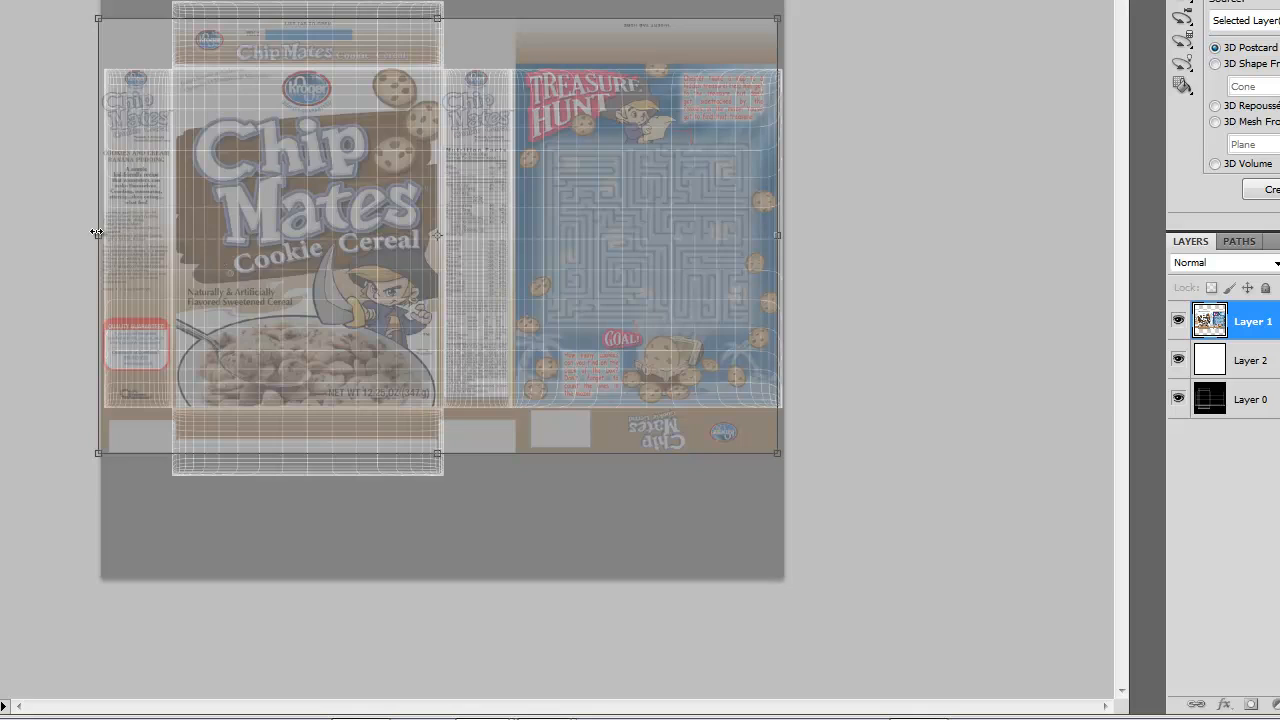
drag(97, 234, 99, 234)
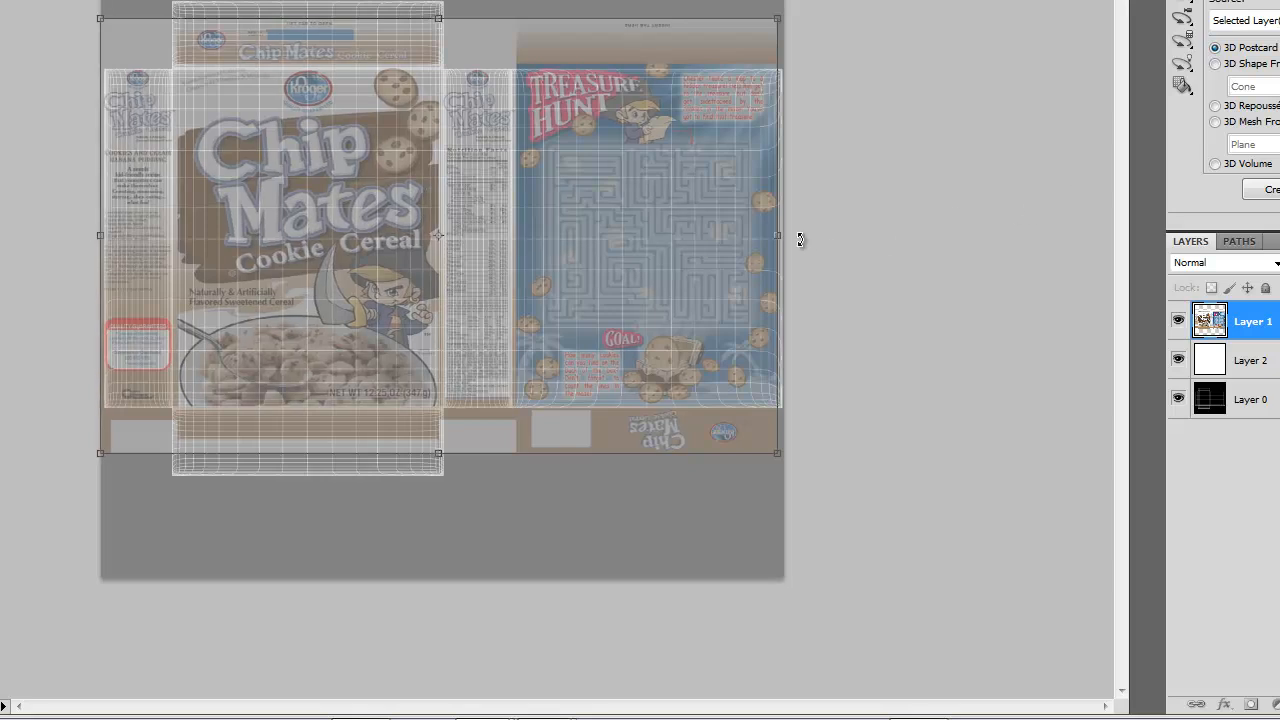
drag(781, 235, 784, 237)
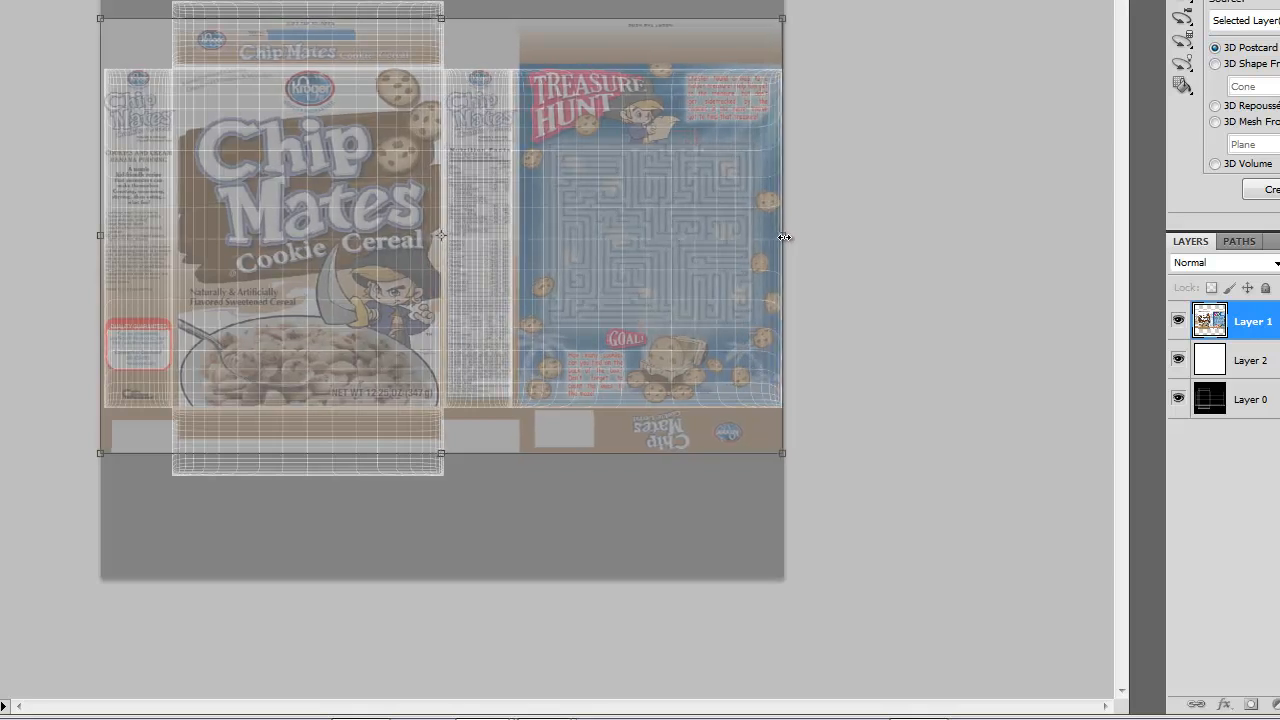
key(z)
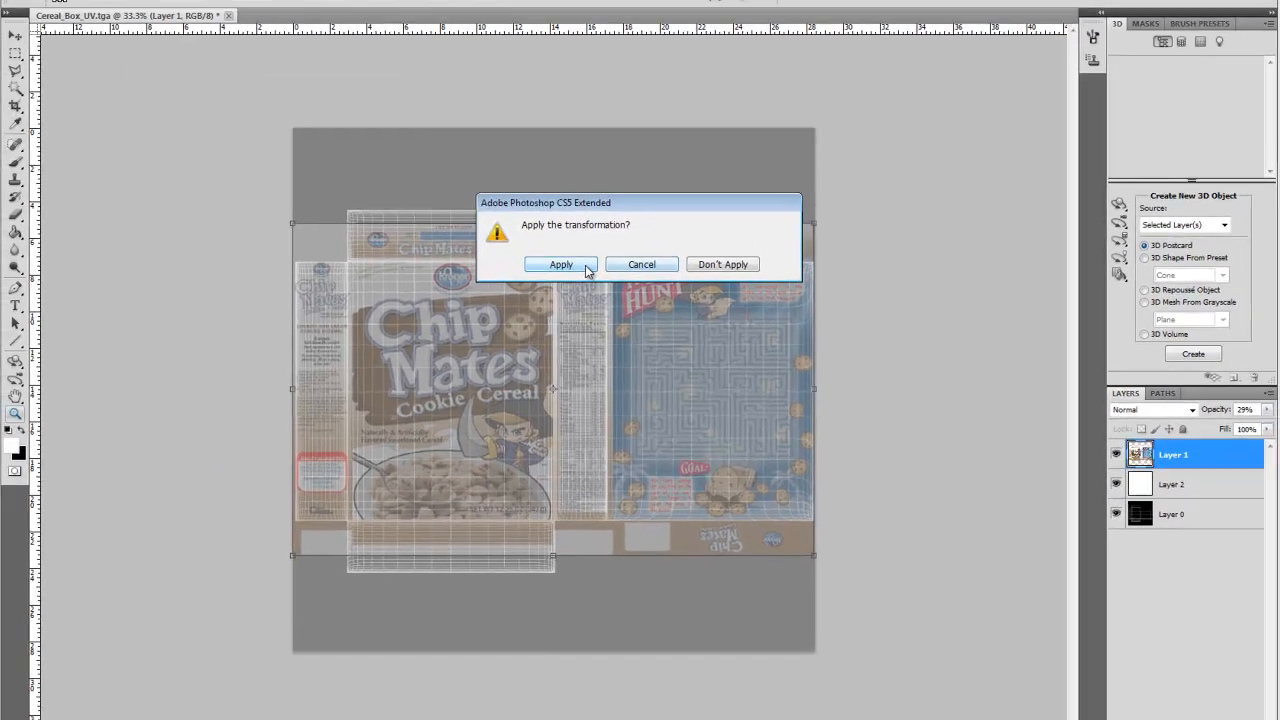
click(447, 70)
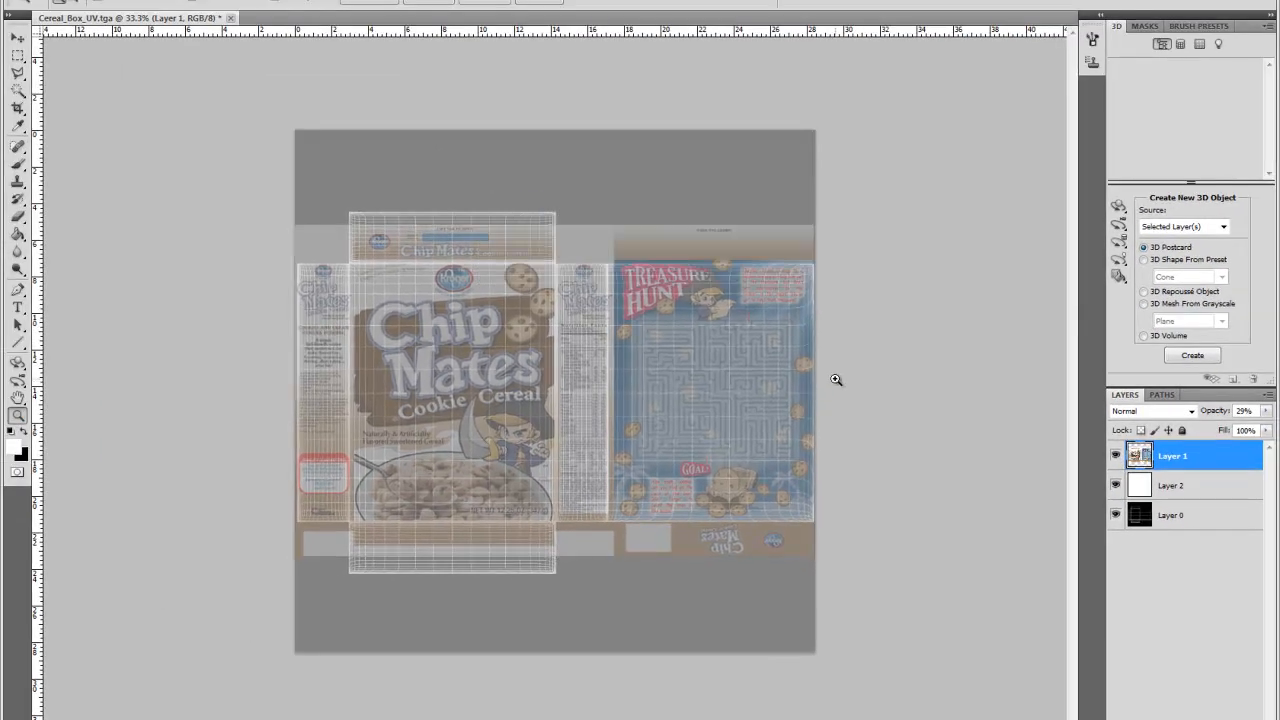
- Nudge the artwork layer slightly to line up its panel edges with the UV template's faces
click(838, 375)
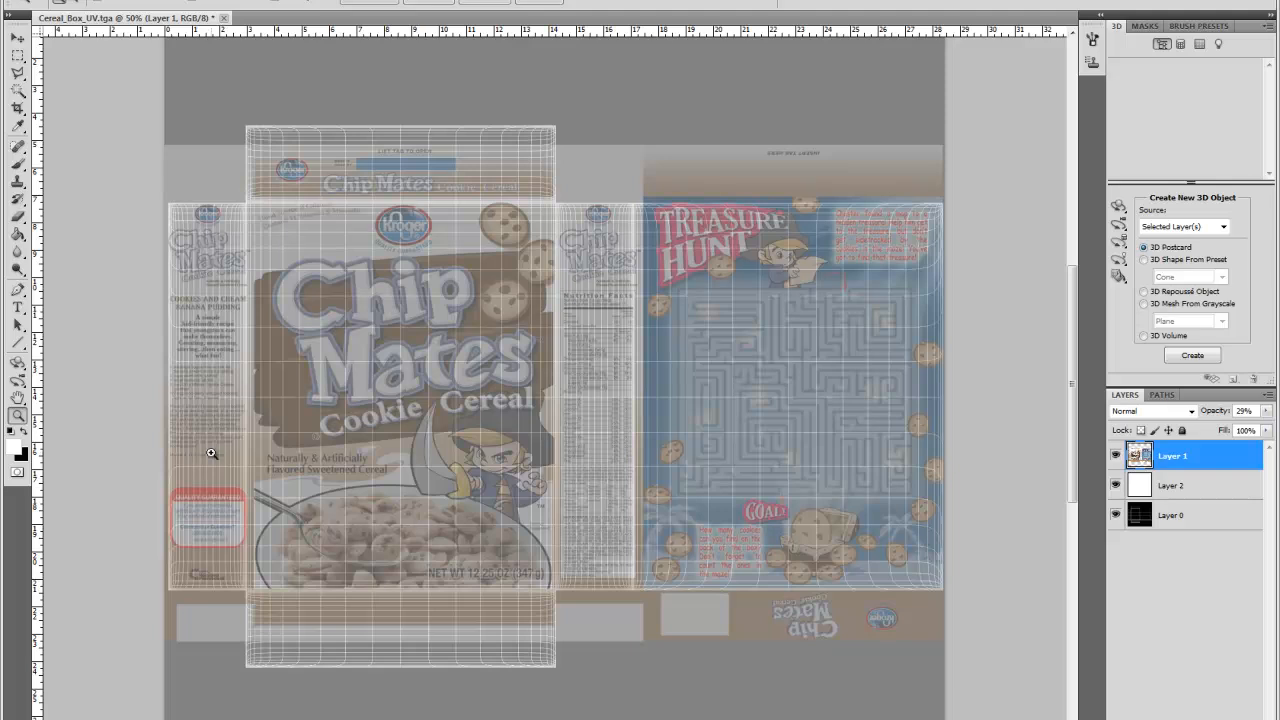
click(17, 39)
mouse_move(538, 404)
mouse_down()
mouse_move(520, 404)
mouse_move(532, 400)
mouse_up()
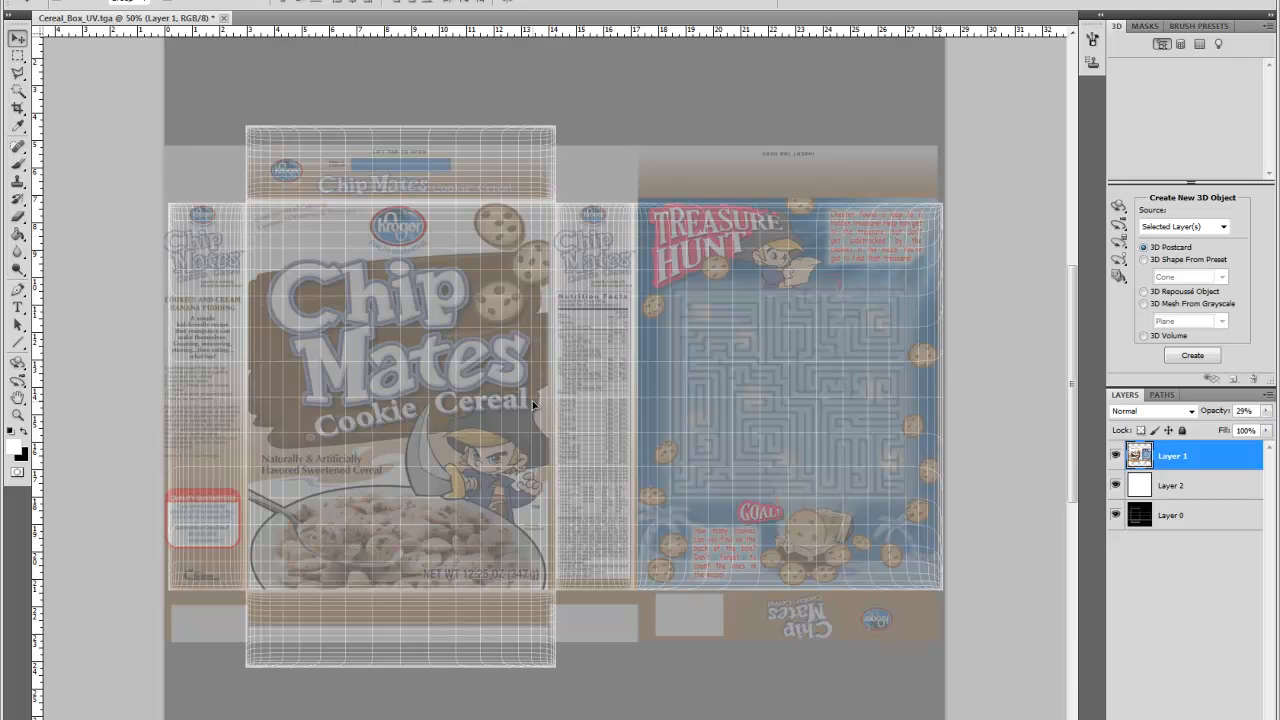
drag(533, 405, 537, 401)
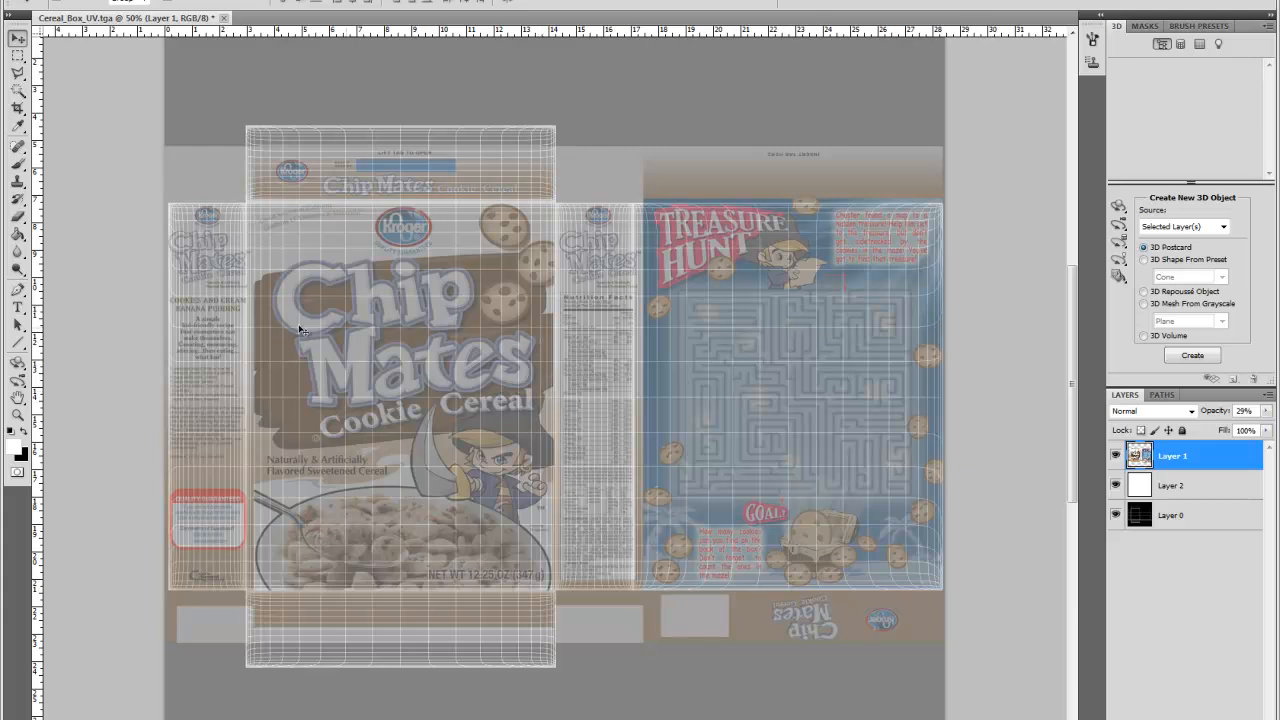
- Refine the artwork with Free Transform, shifting it slightly down and fitting both side edges to the template's outer width, and apply it
click(75, 0)
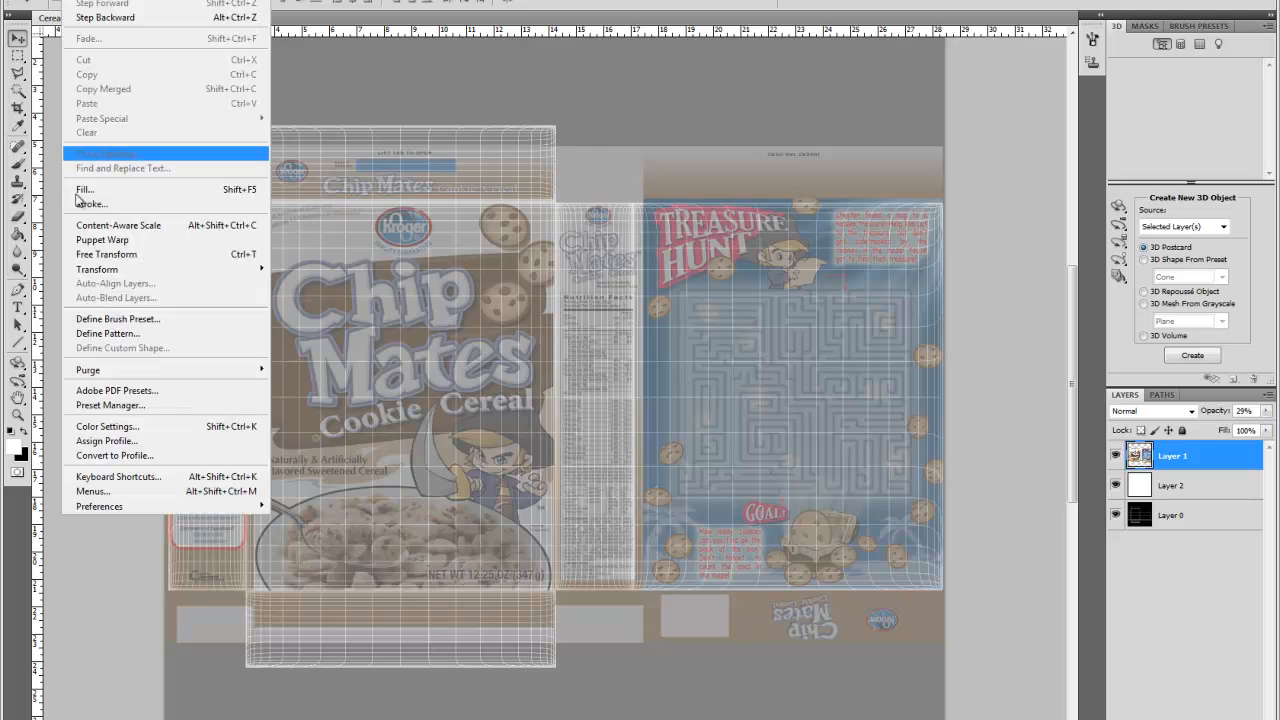
click(114, 251)
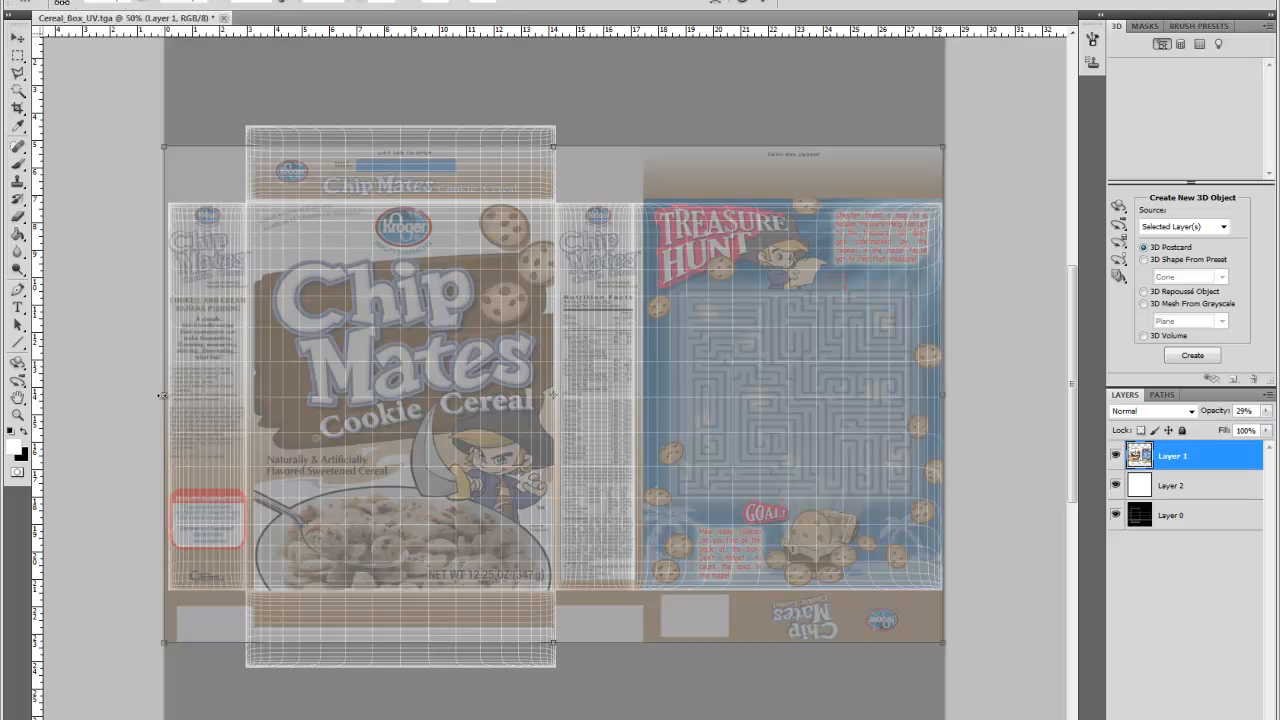
drag(163, 395, 170, 395)
drag(306, 359, 309, 366)
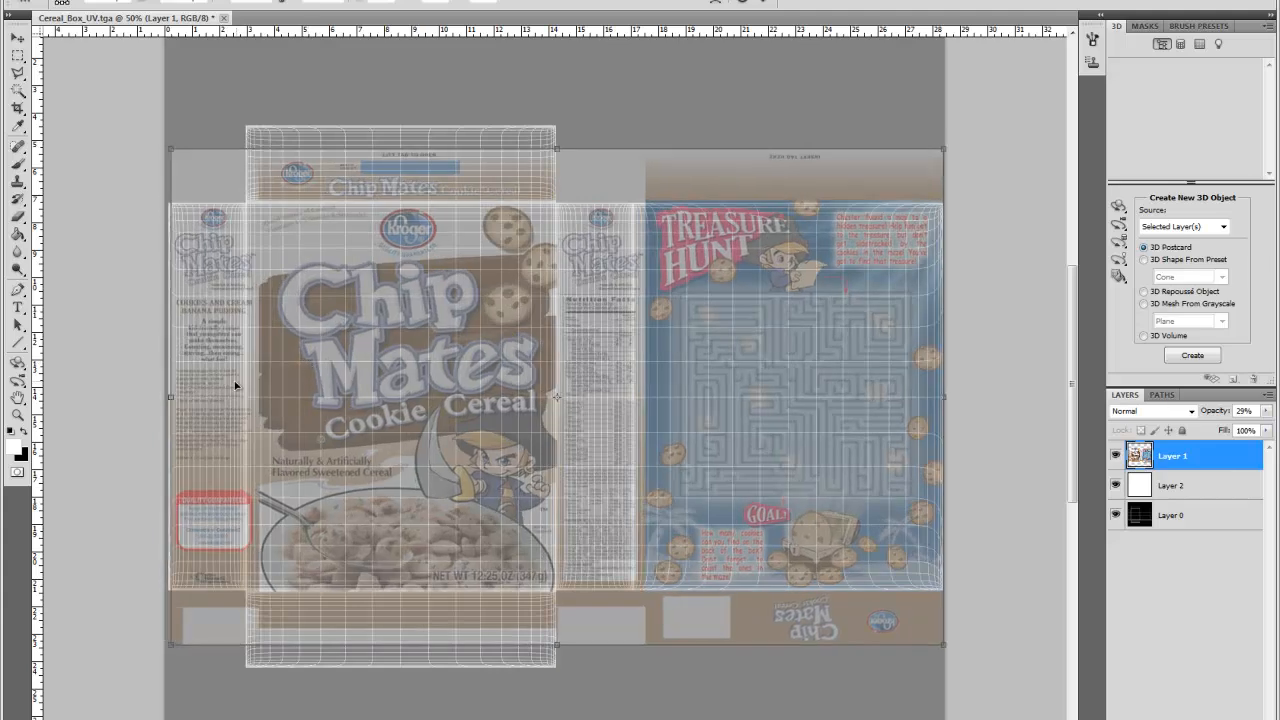
drag(171, 397, 165, 397)
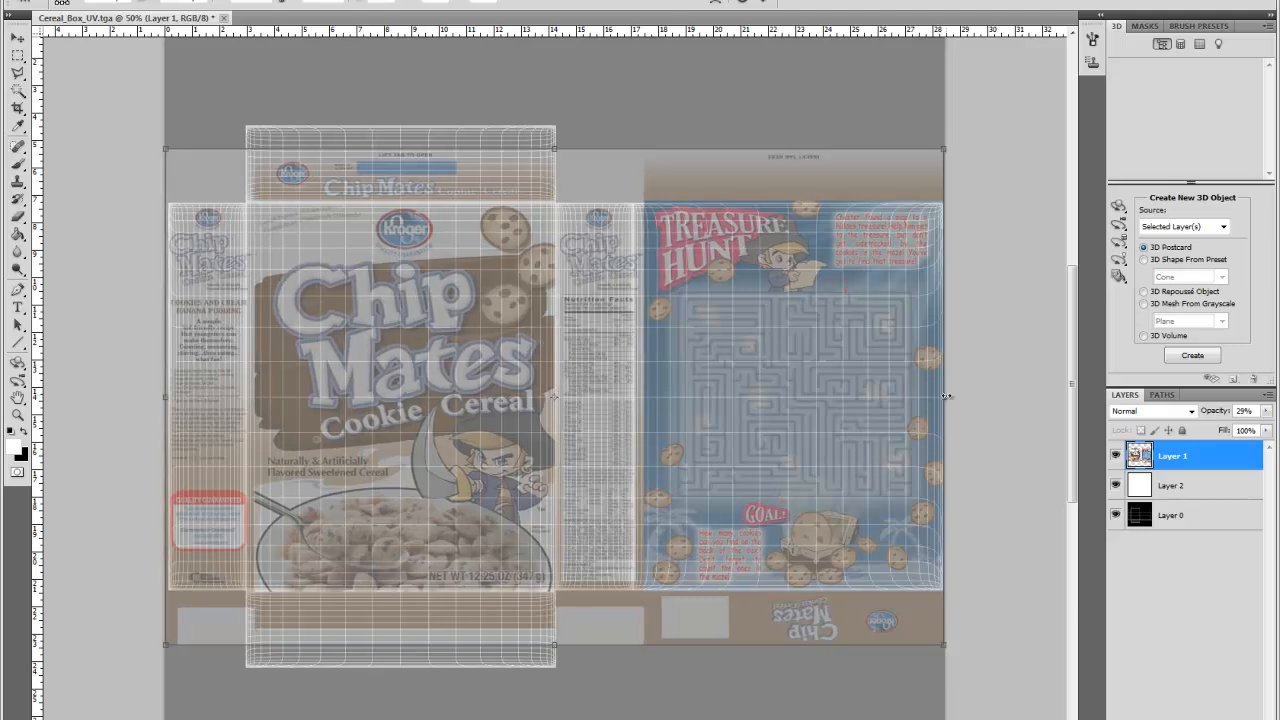
drag(946, 396, 948, 396)
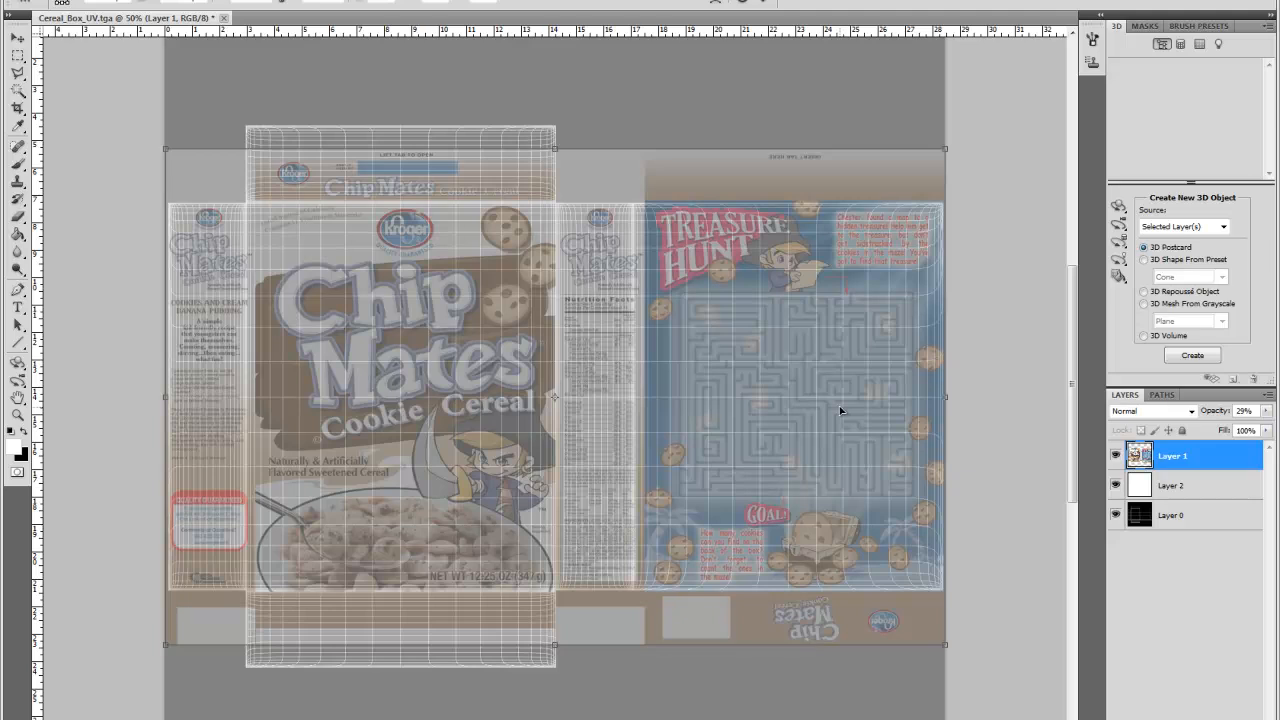
key(Return)
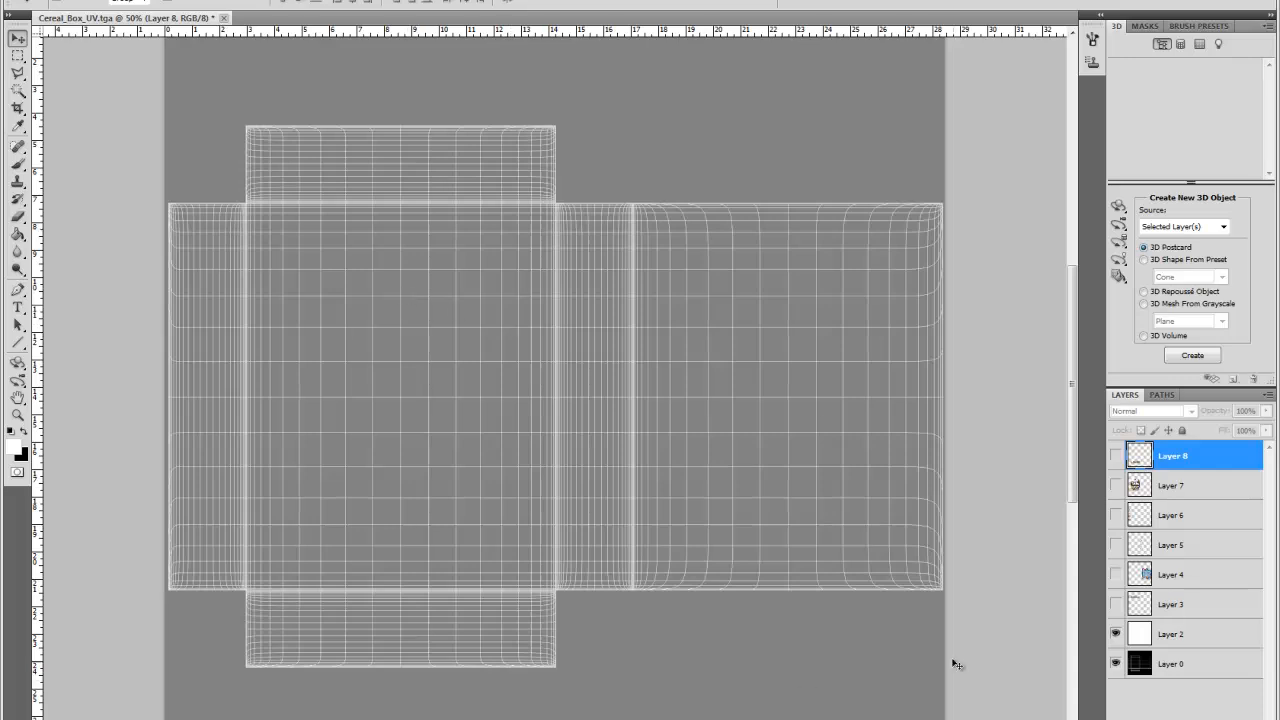
- Make the separate box panel layers, Layer 3 to Layer 8, visible and raise the white Layer 2's opacity to 100%
click(1116, 604)
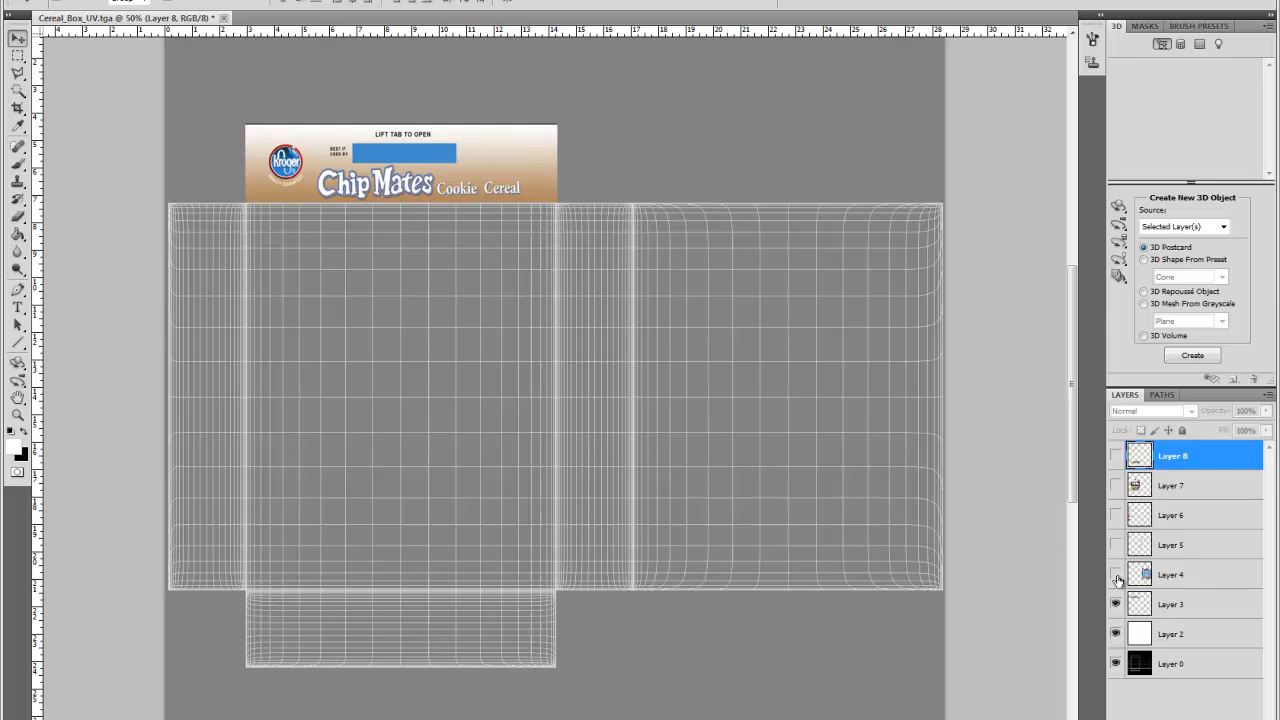
click(1116, 575)
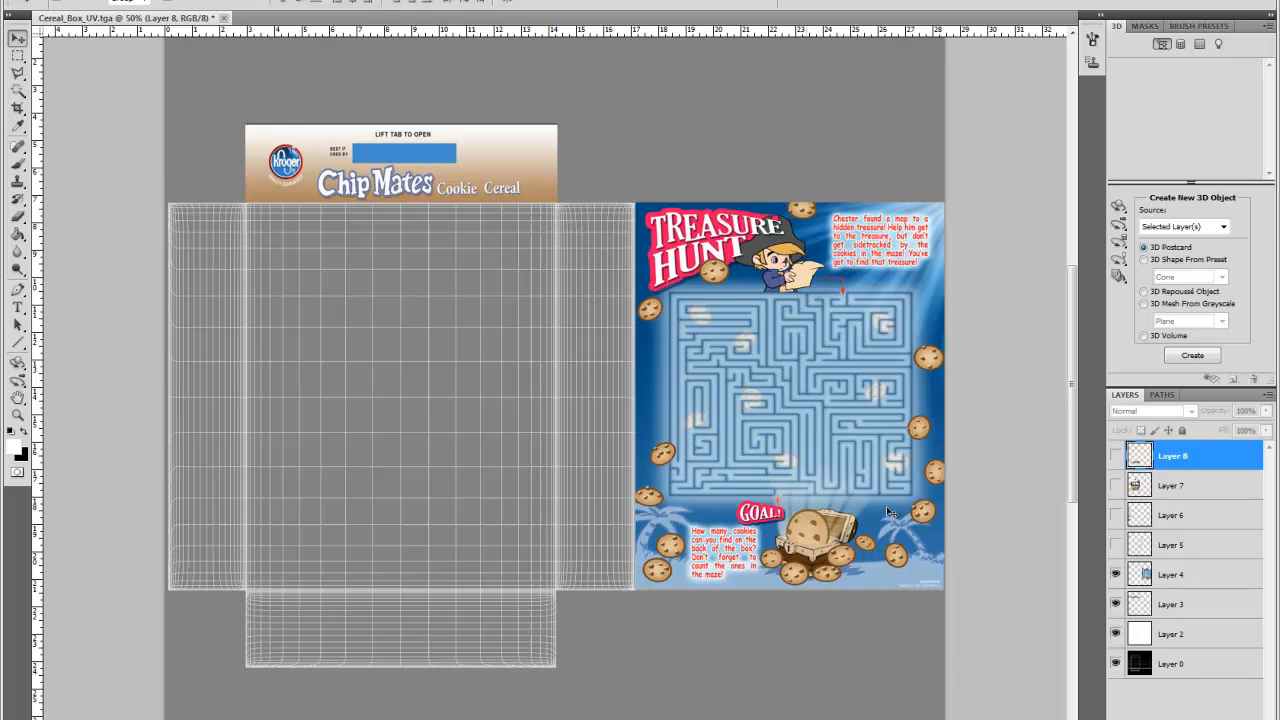
click(1116, 545)
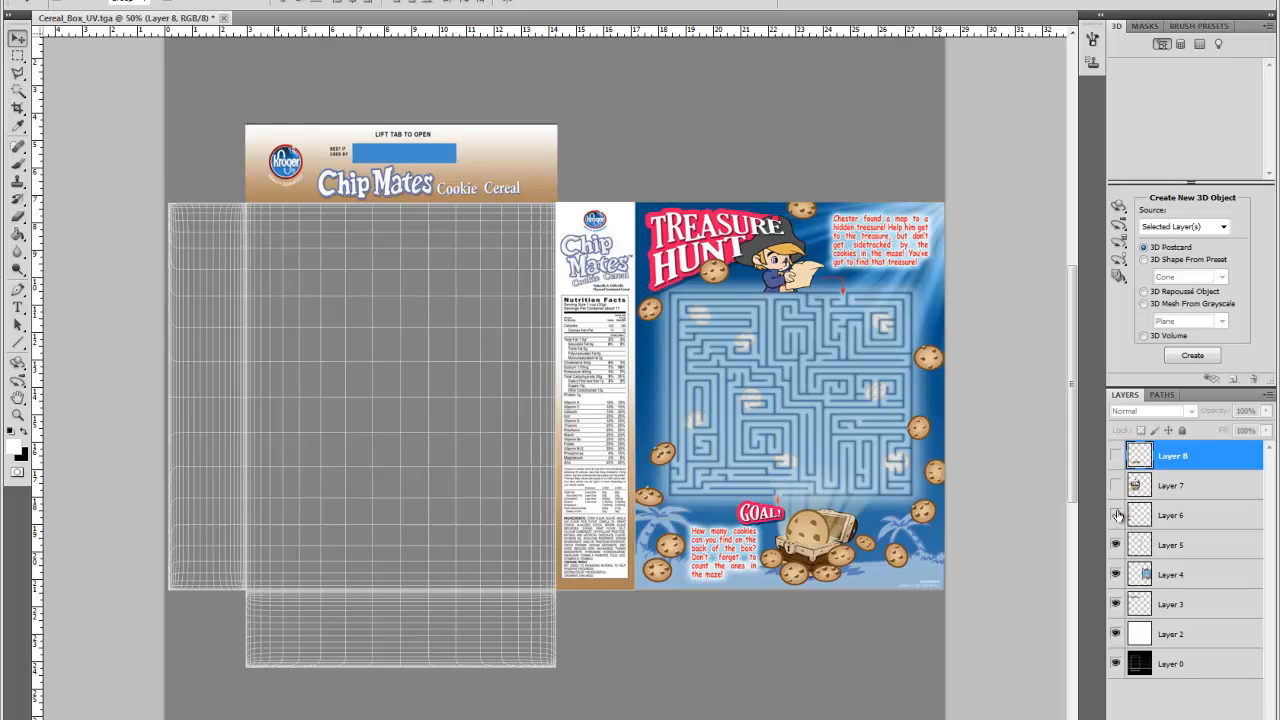
click(1116, 515)
click(1116, 485)
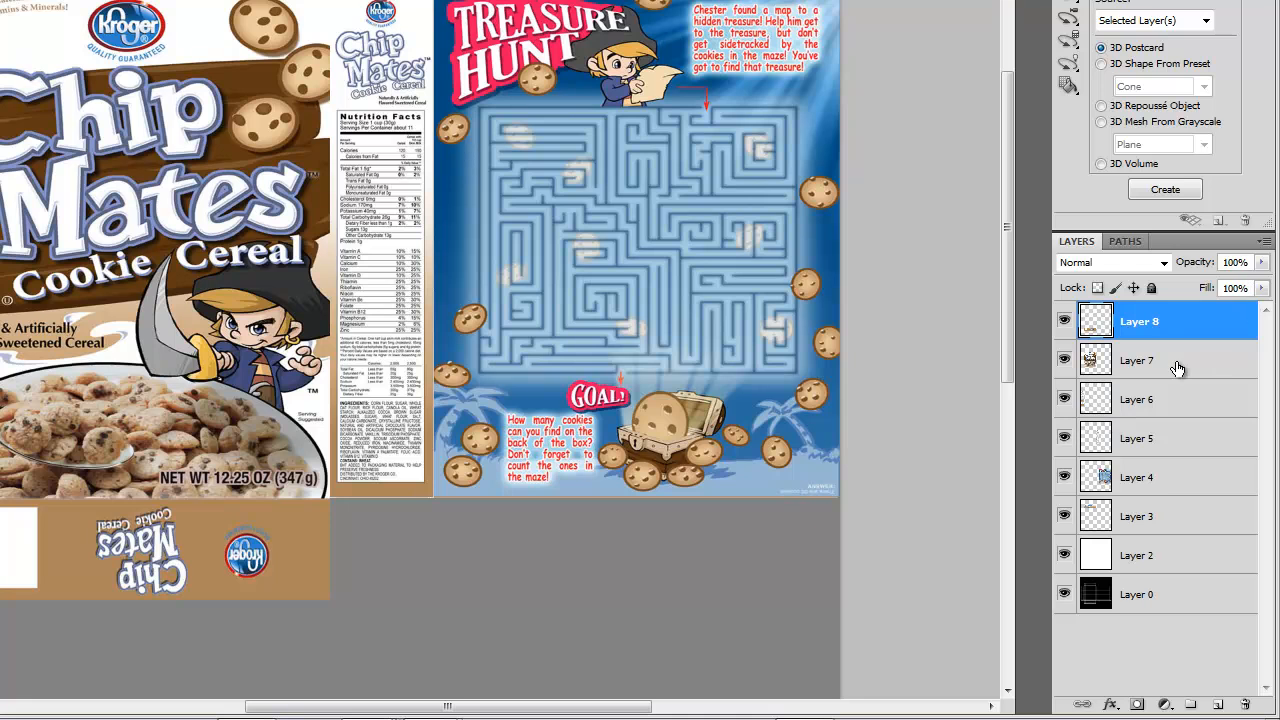
click(1163, 570)
drag(1261, 262, 1262, 288)
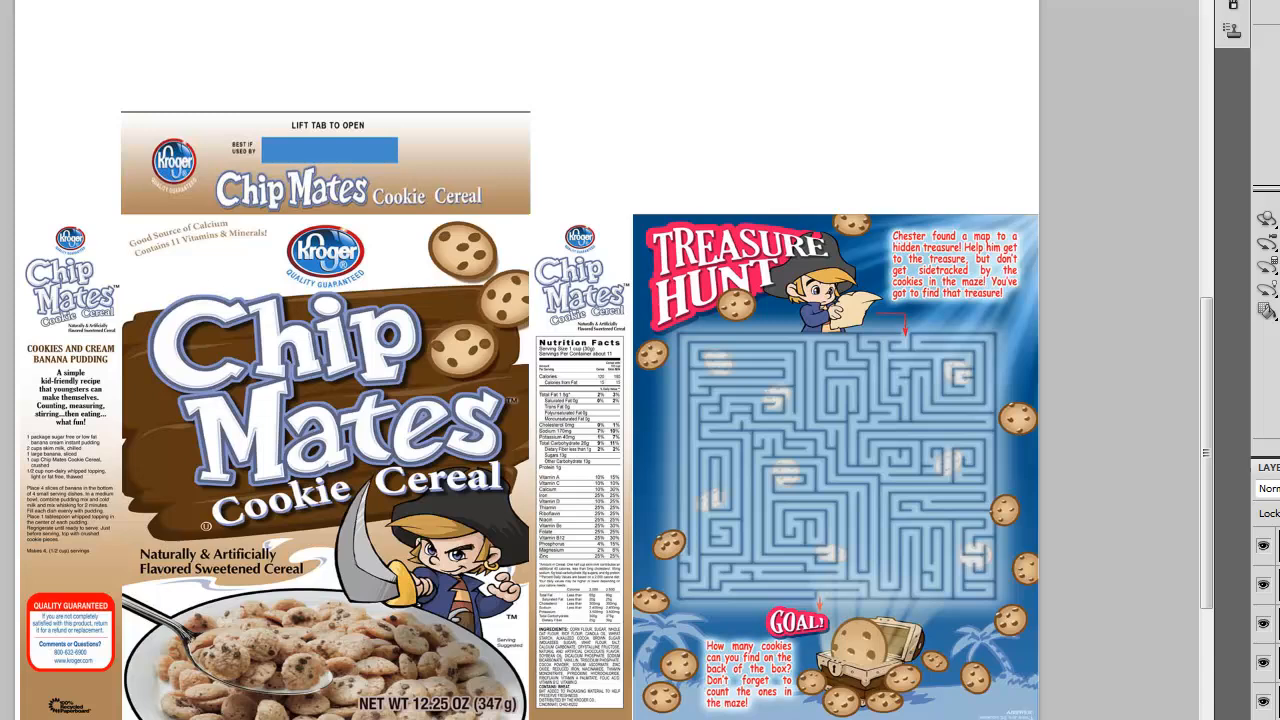
- Save the layered document in the images folder as Photoshop file Cereal_Box_UV_color with Maximize Compatibility enabled
key(alt+f)
key(Down)
key(Down)
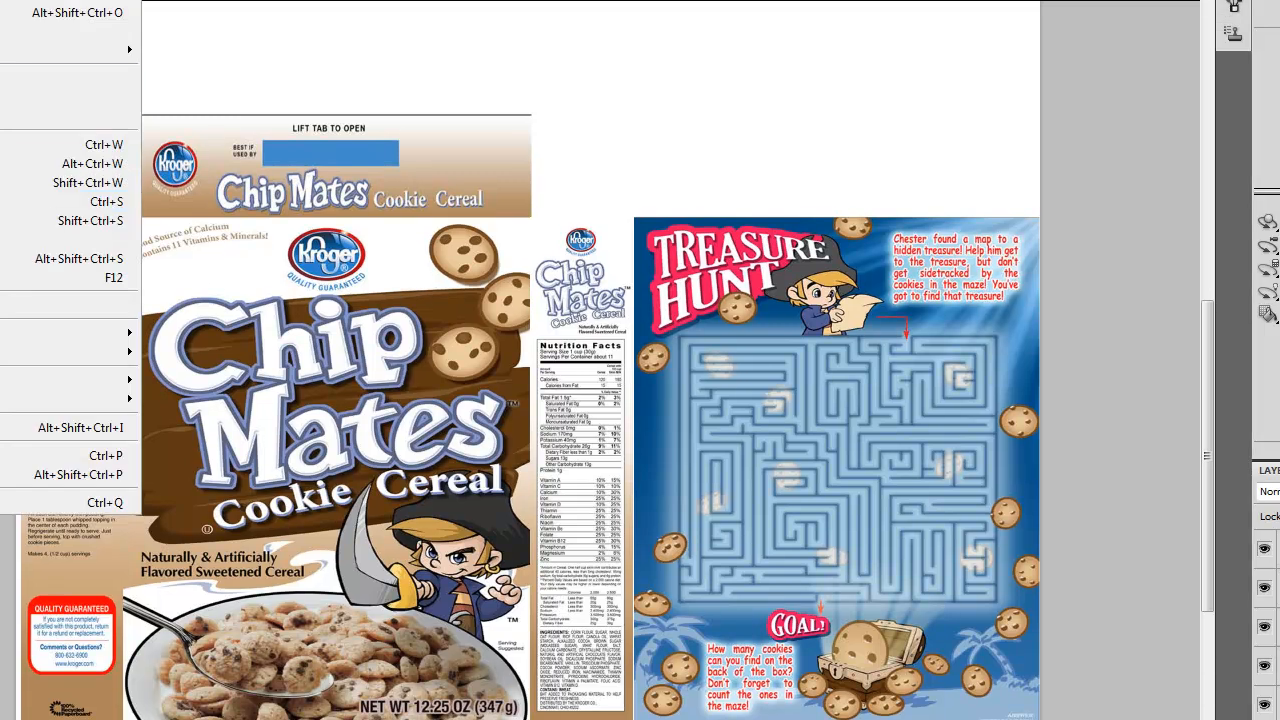
key(Return)
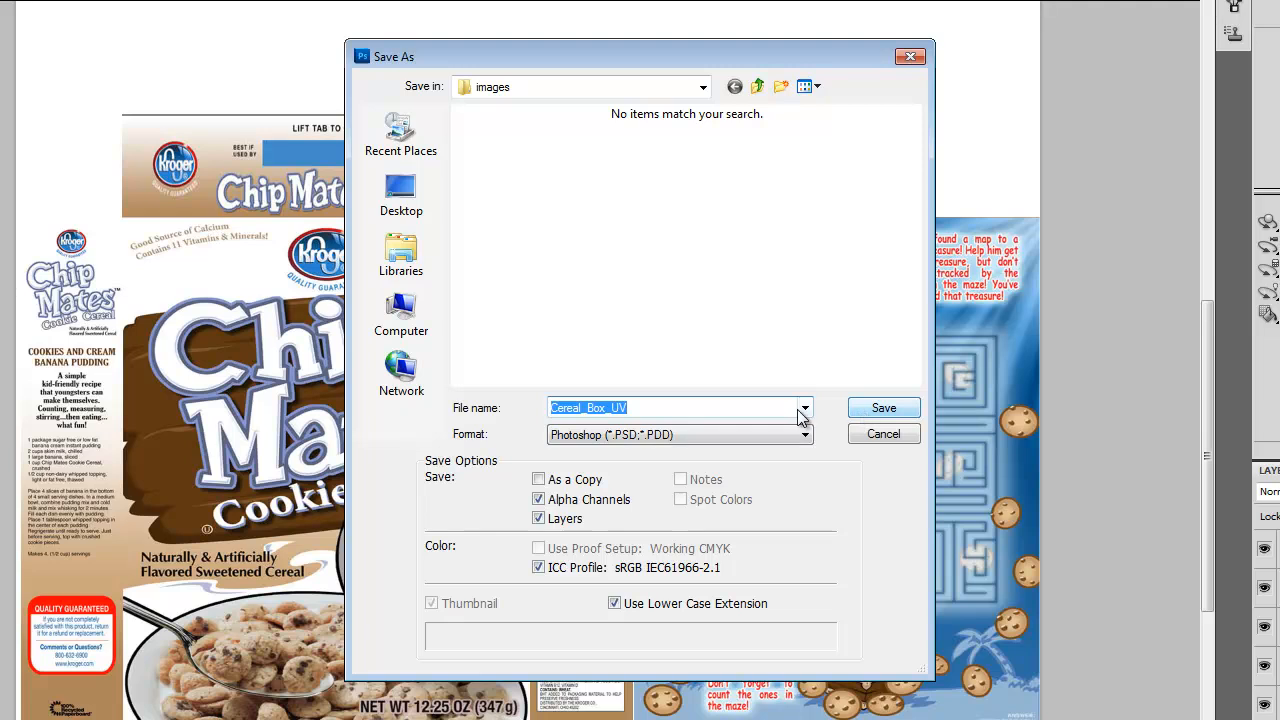
click(654, 406)
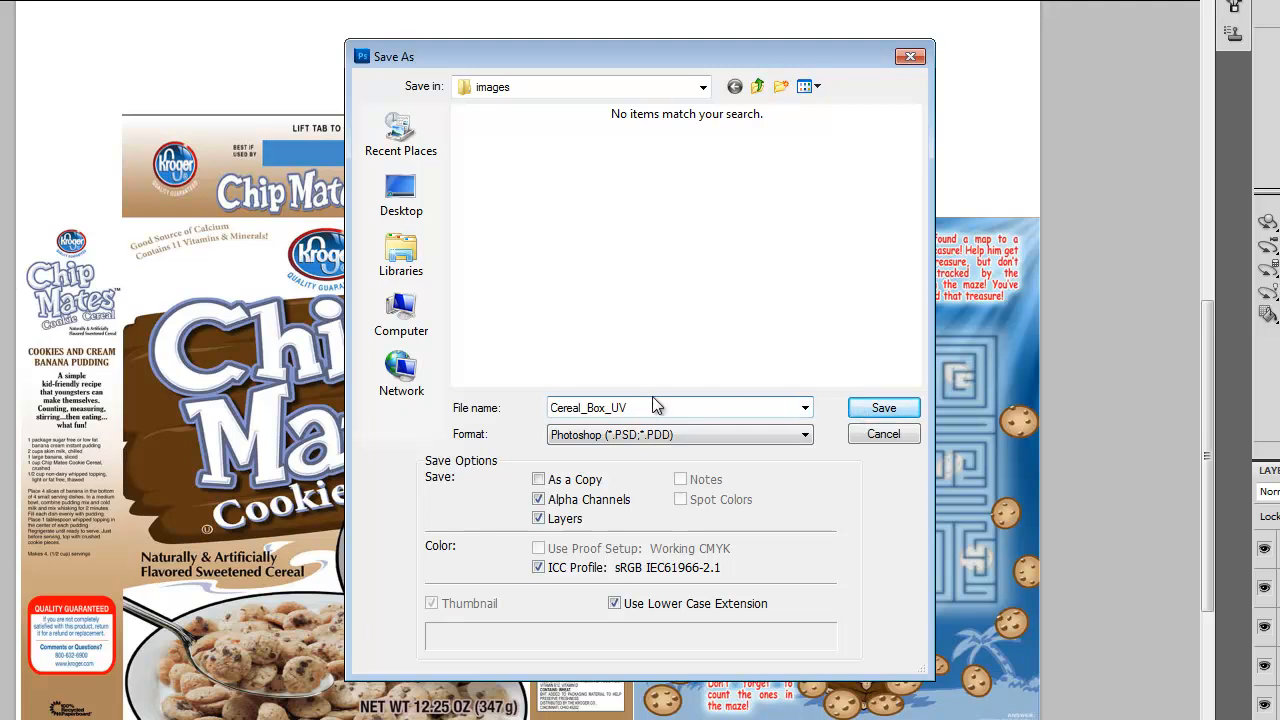
text(_color)
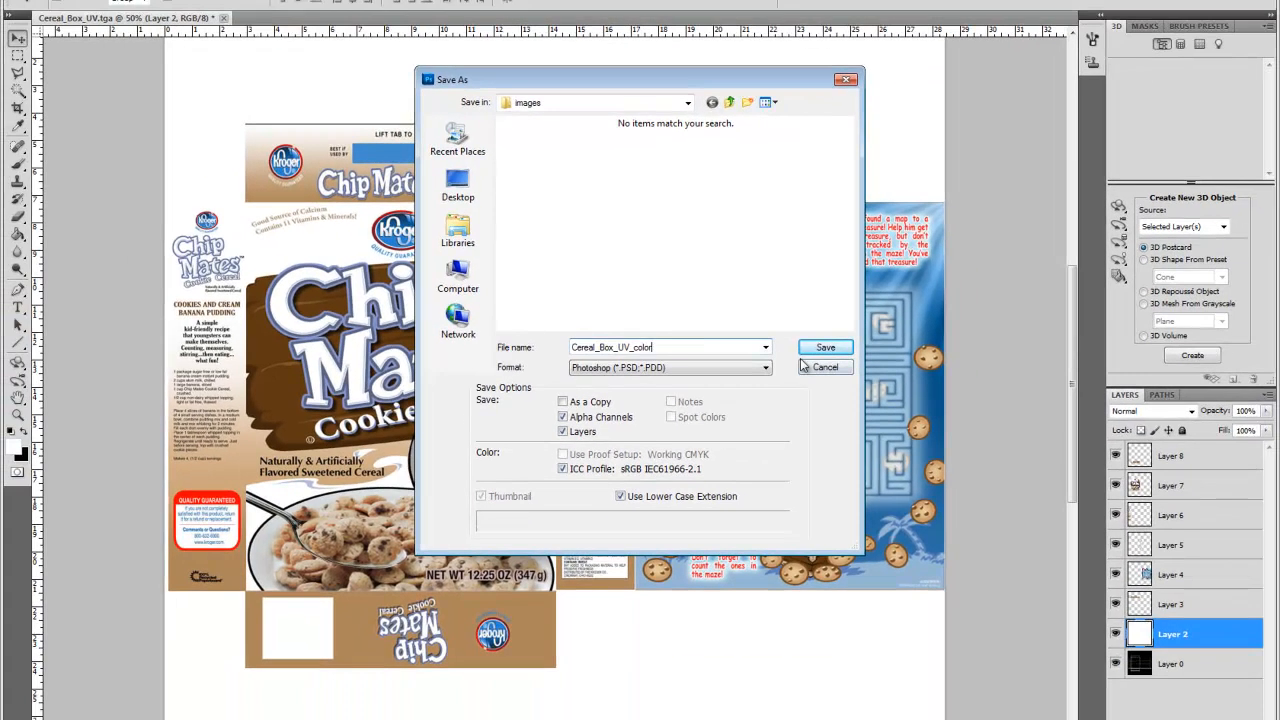
click(812, 349)
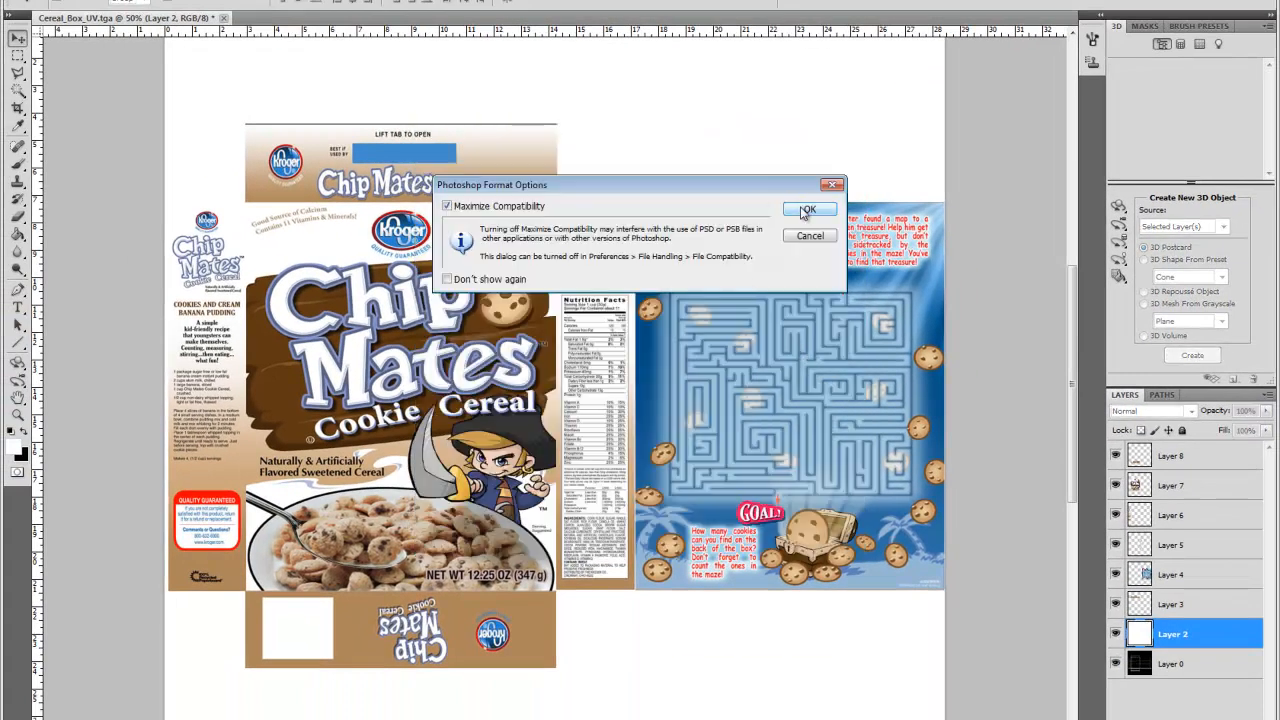
click(805, 211)
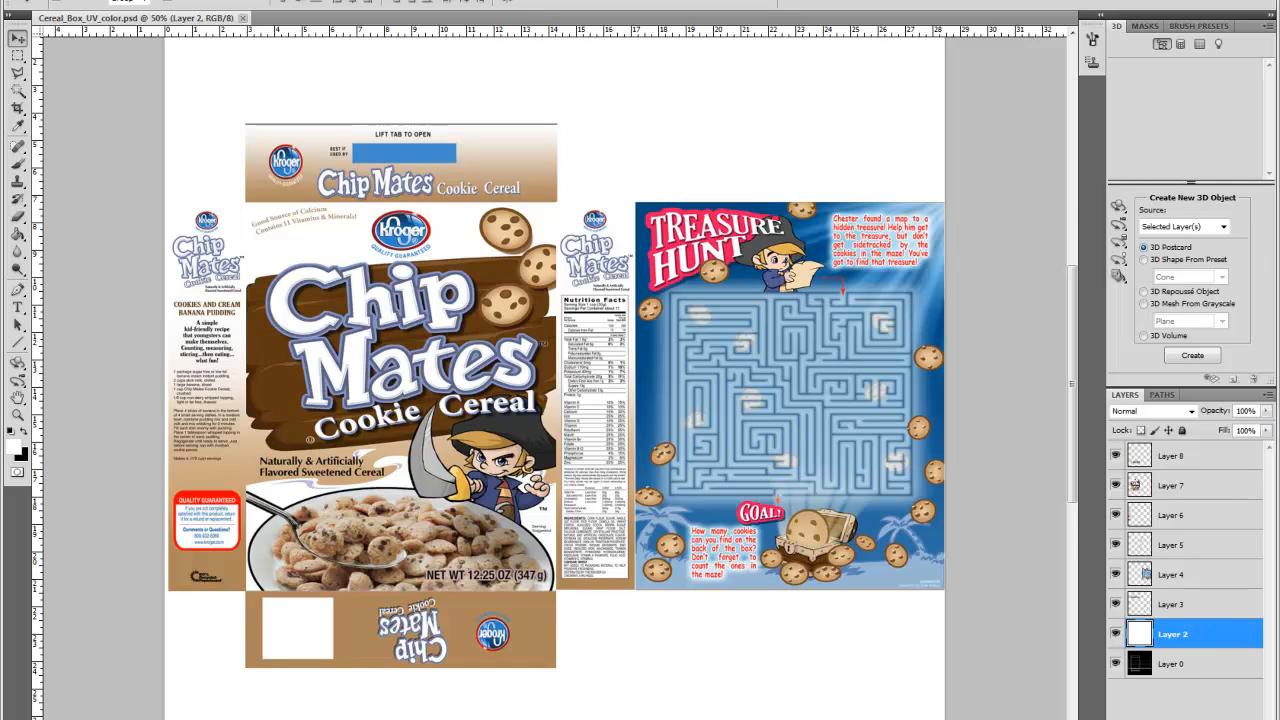
click(45, 0)
click(79, 193)
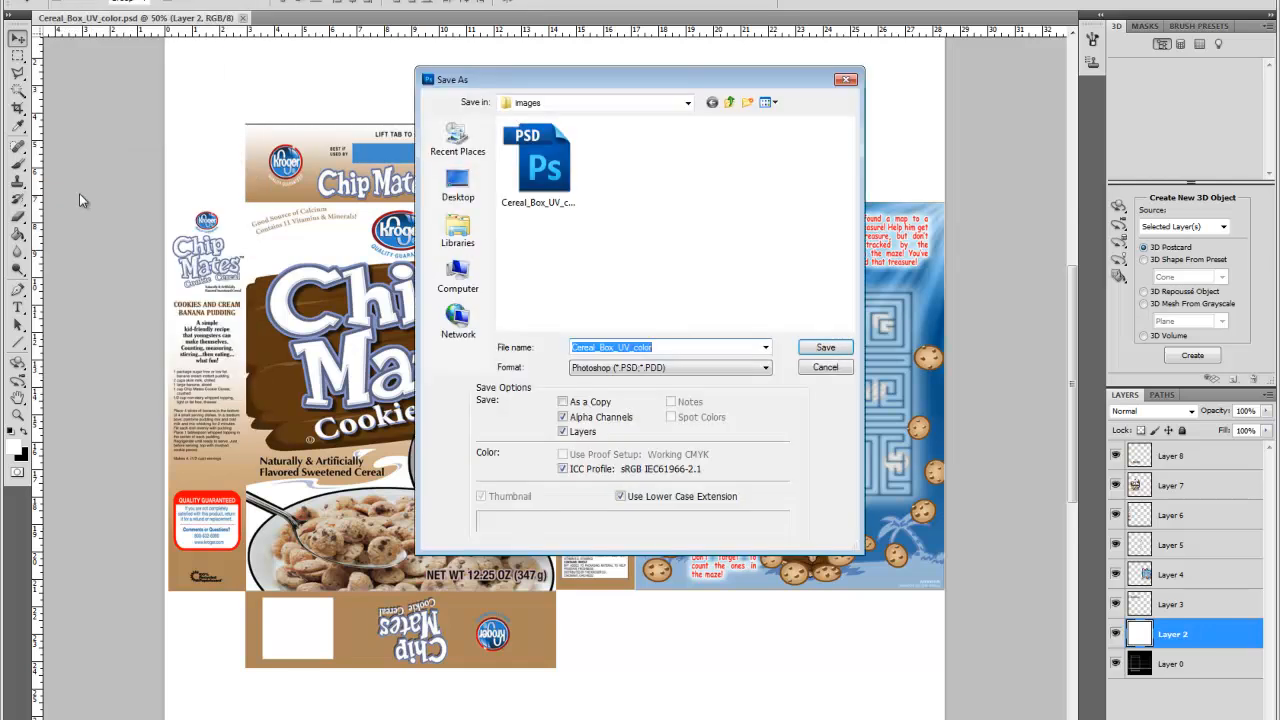
click(826, 368)
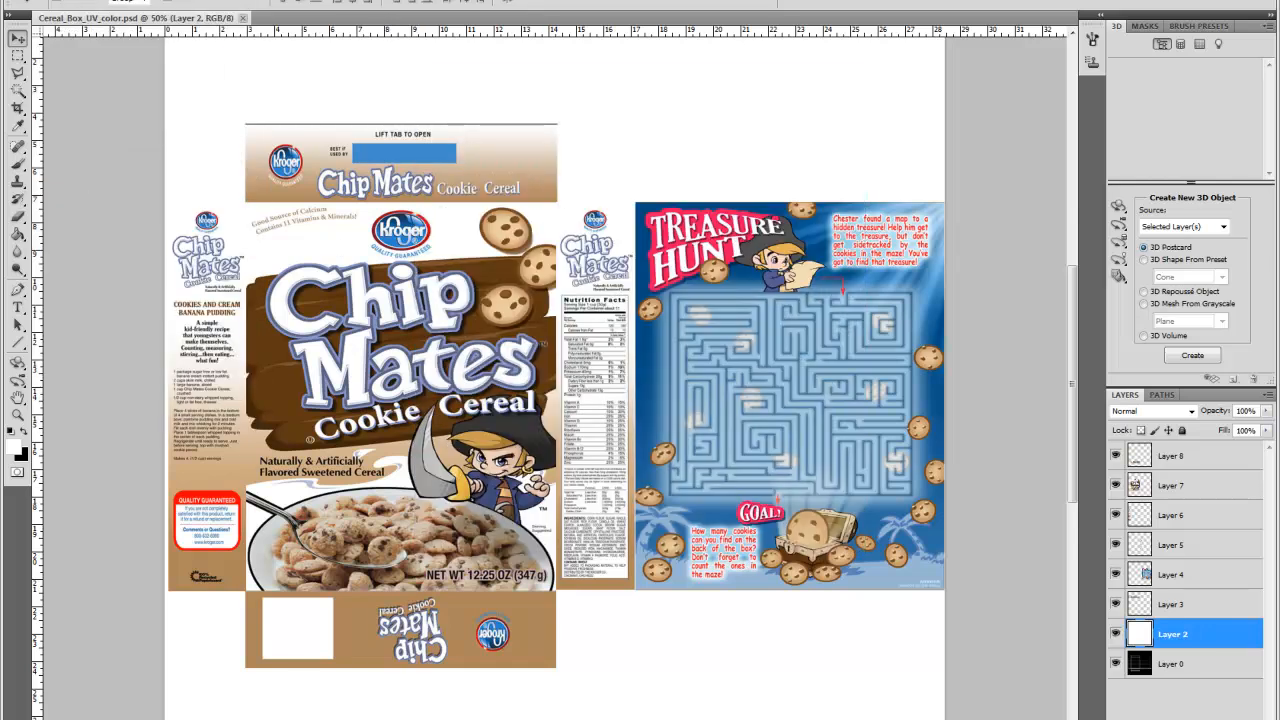
- Flatten the image and save it in Targa format as Cereal_Box_UV_color.tga at 24 bits/pixel
click(140, 0)
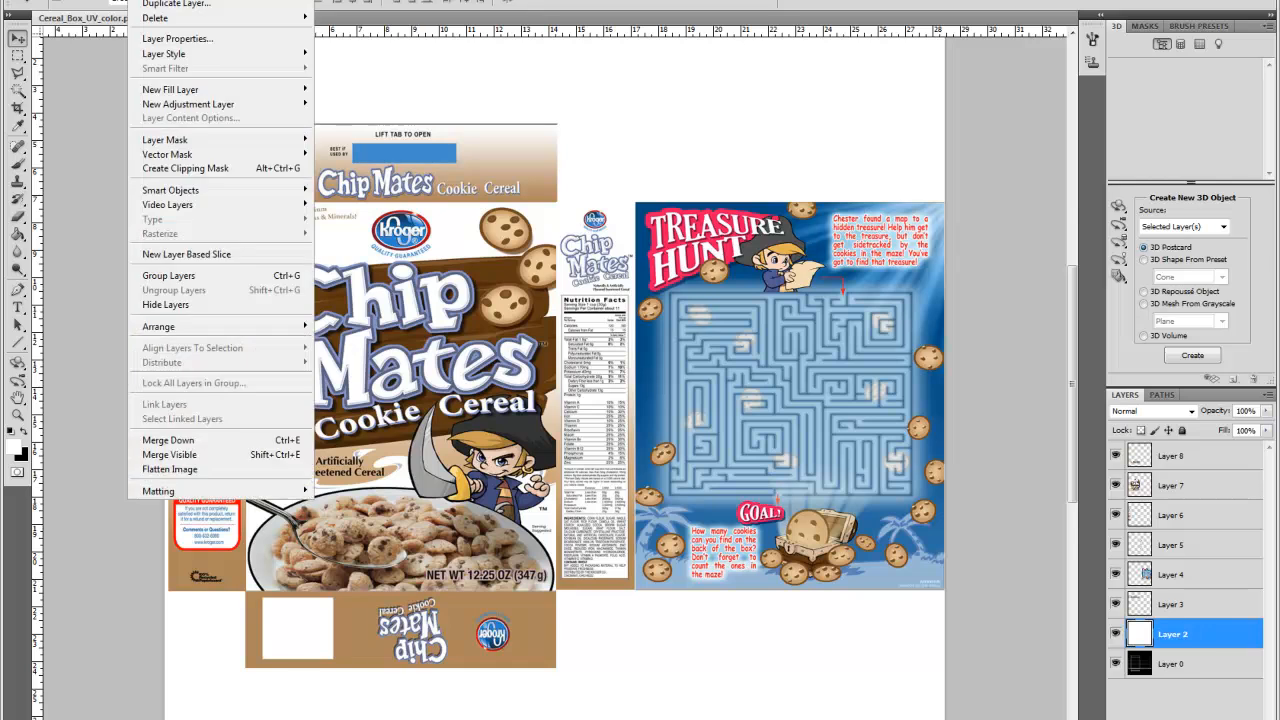
click(186, 473)
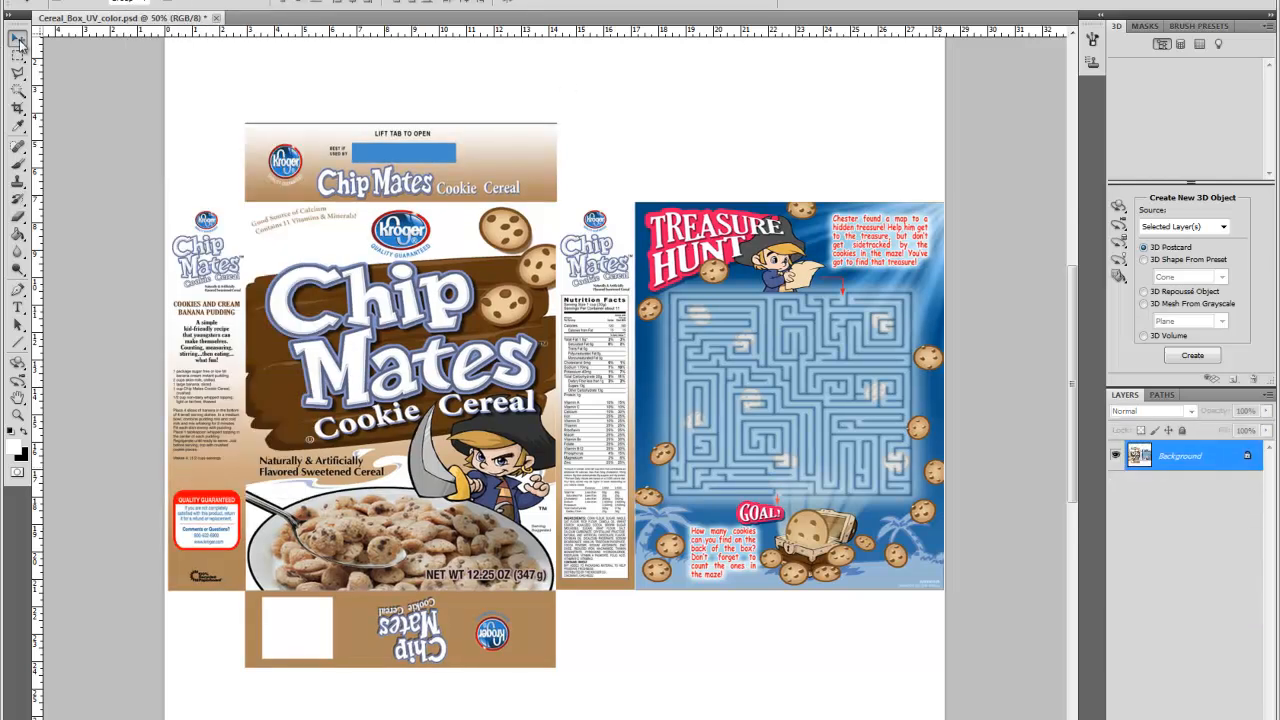
click(39, 6)
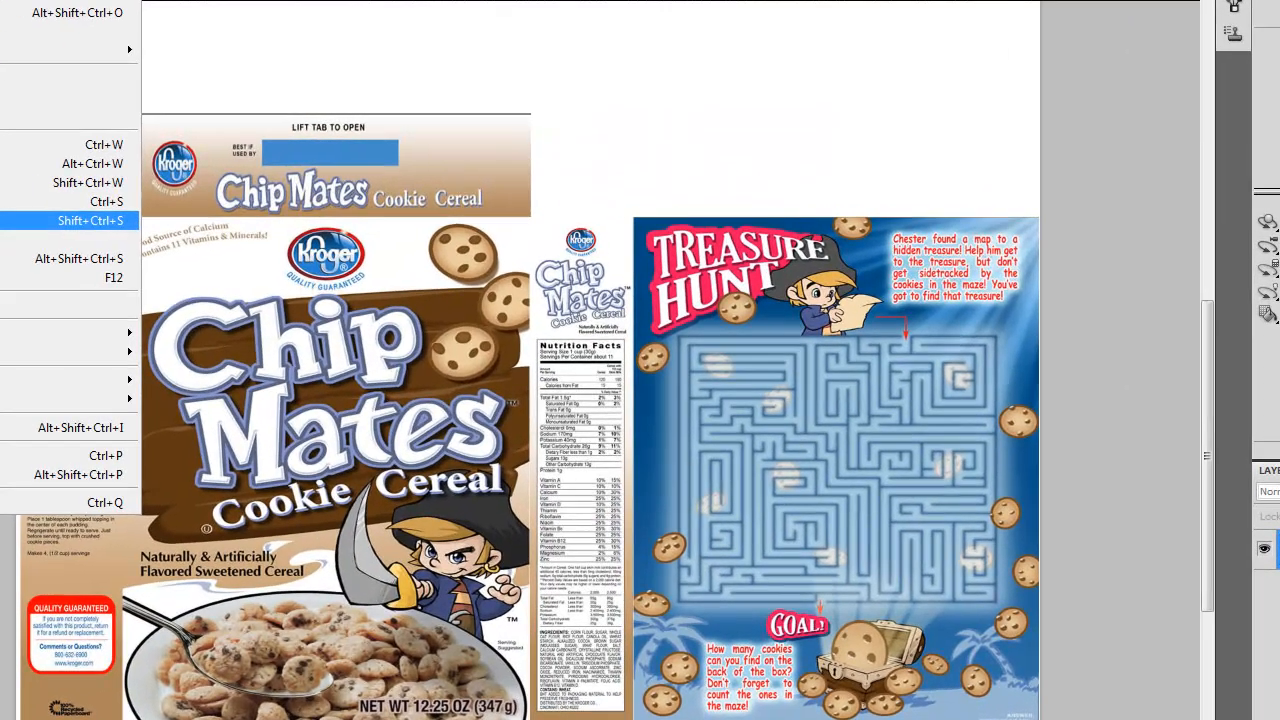
click(90, 220)
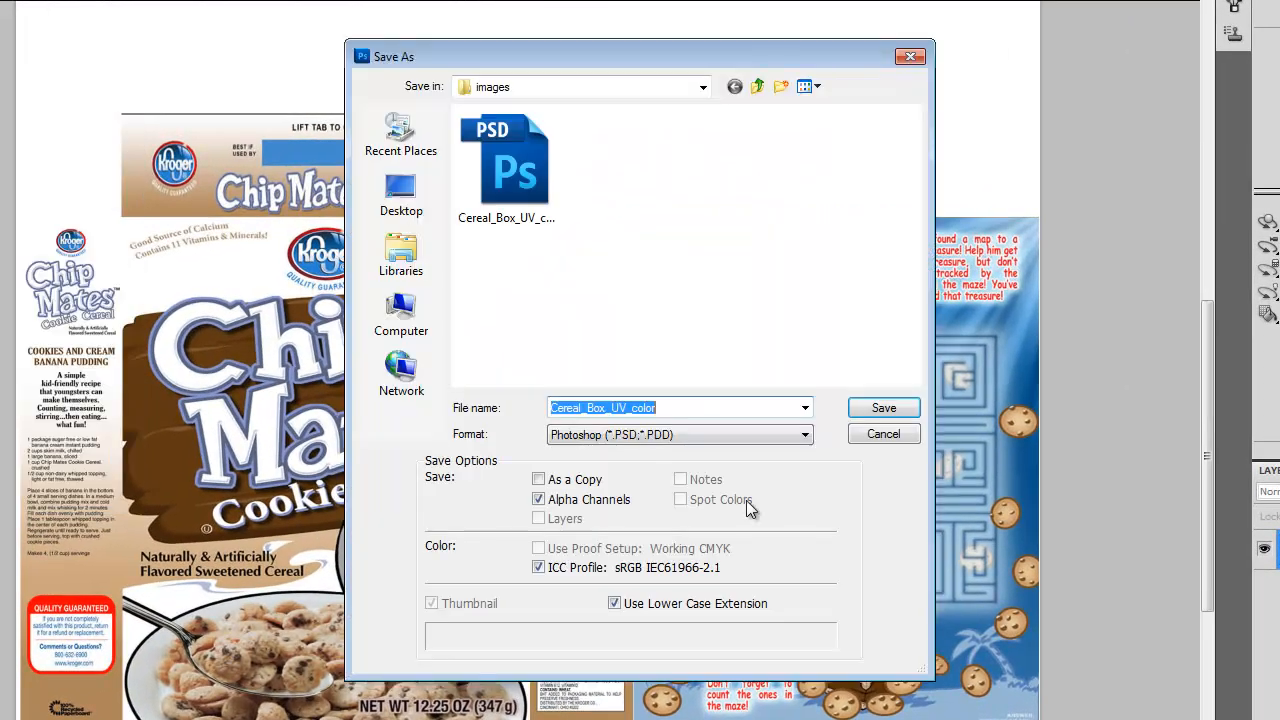
click(805, 434)
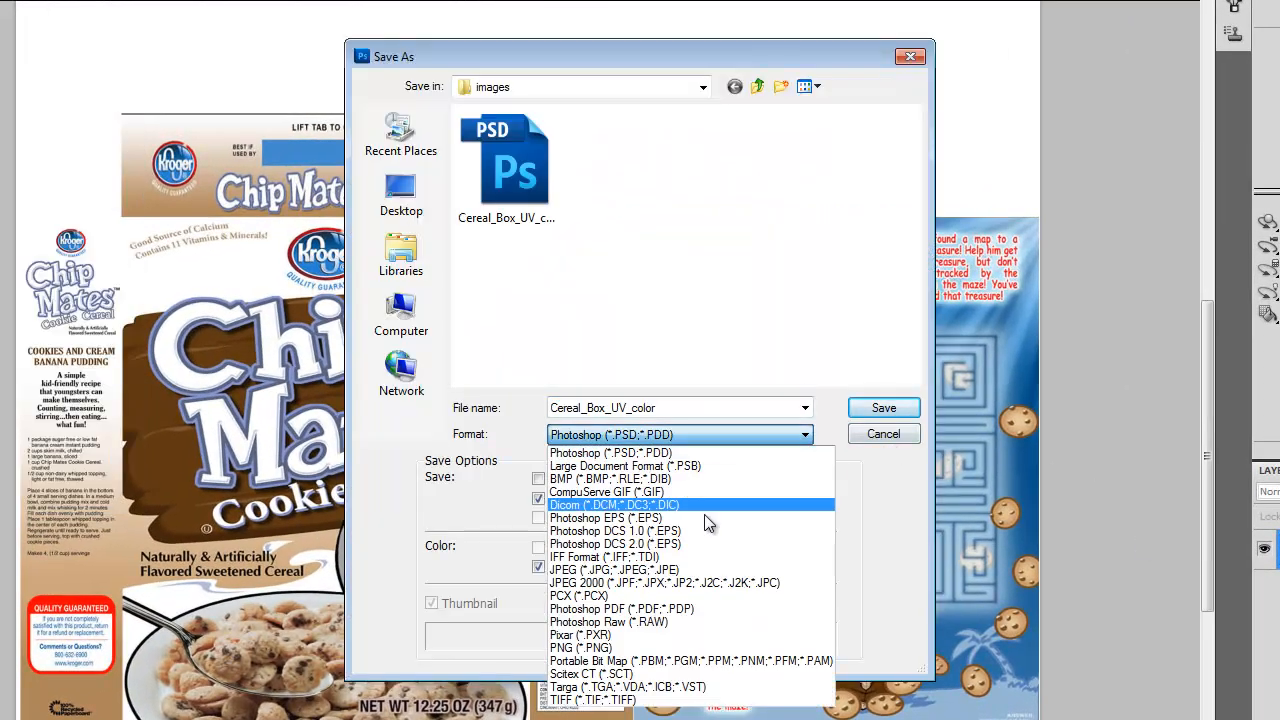
click(651, 690)
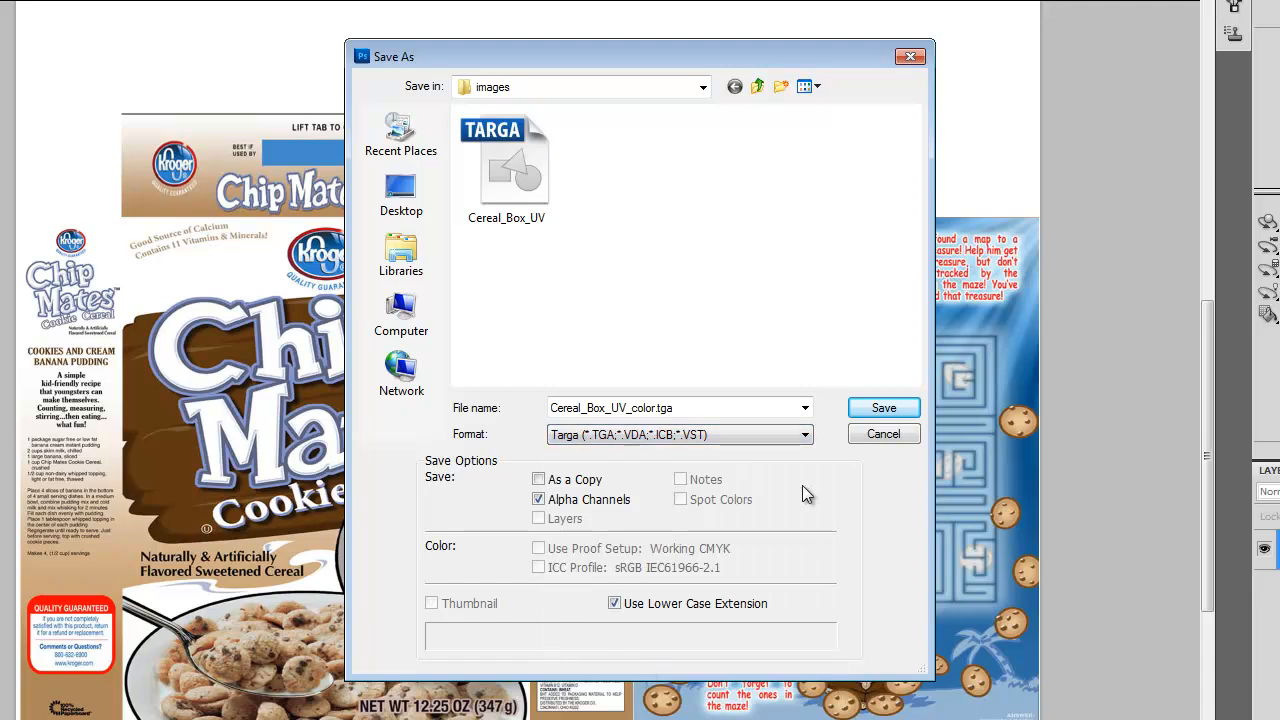
click(884, 409)
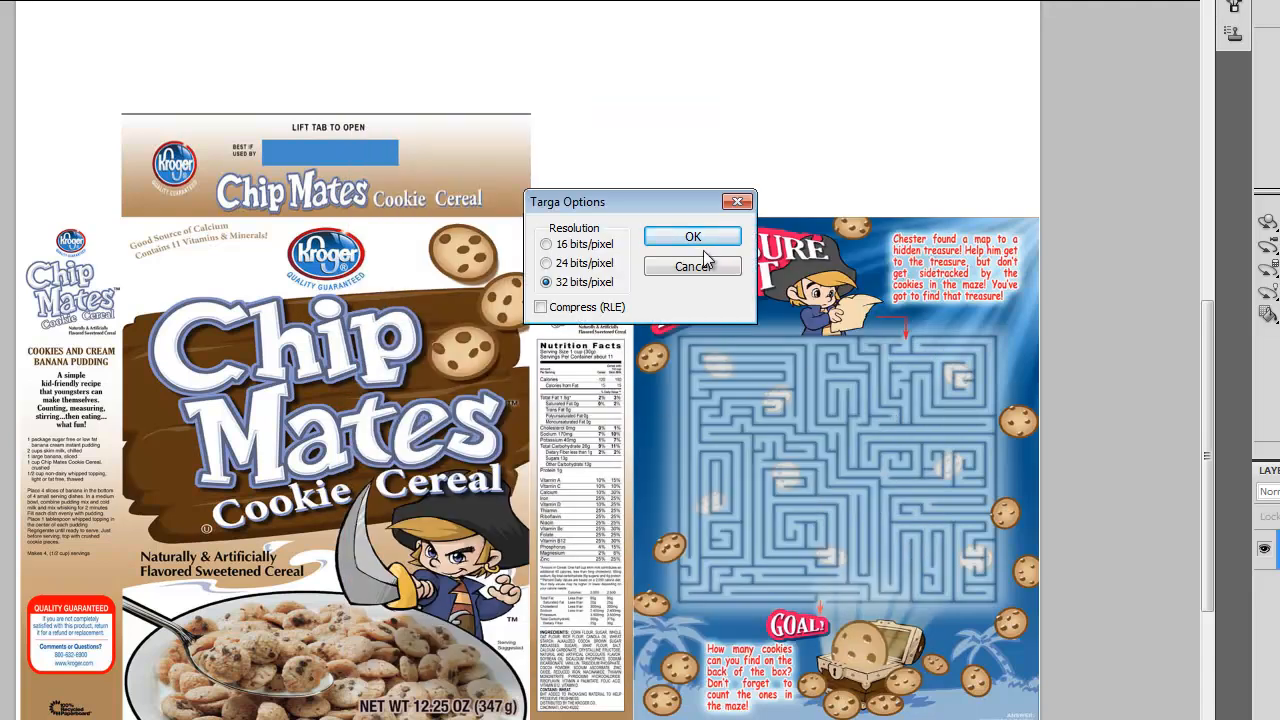
click(546, 263)
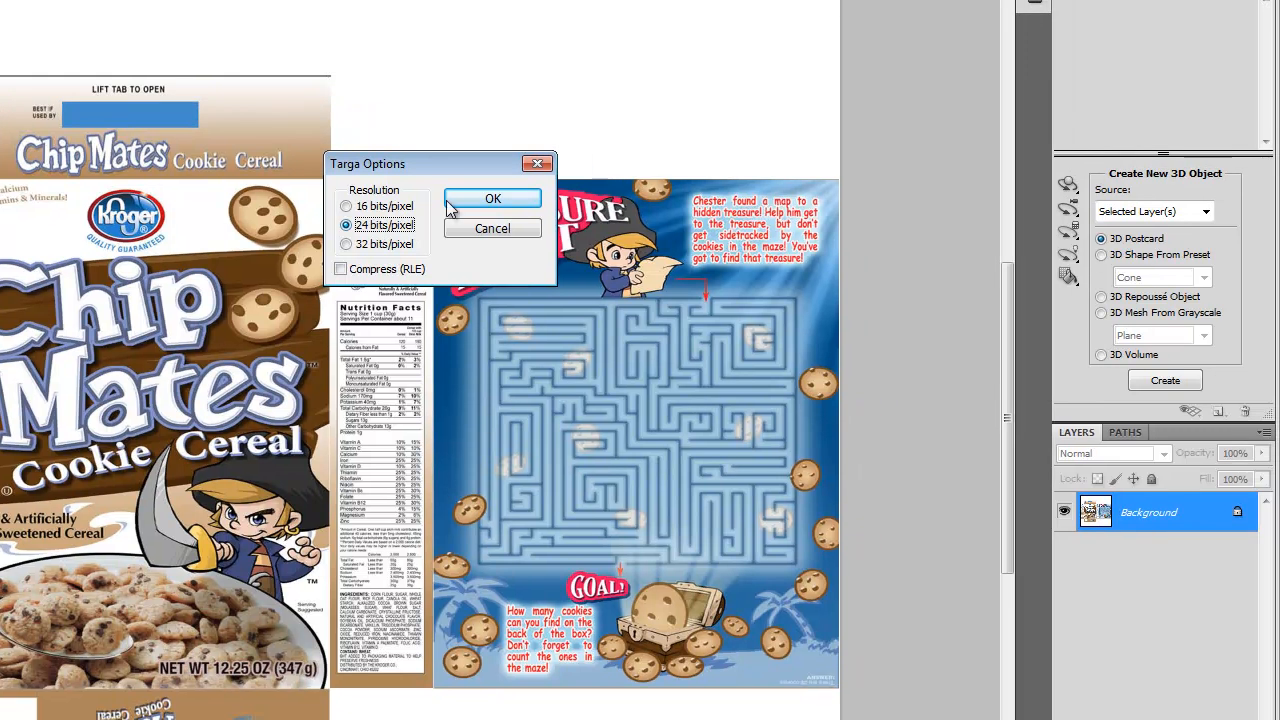
click(487, 198)
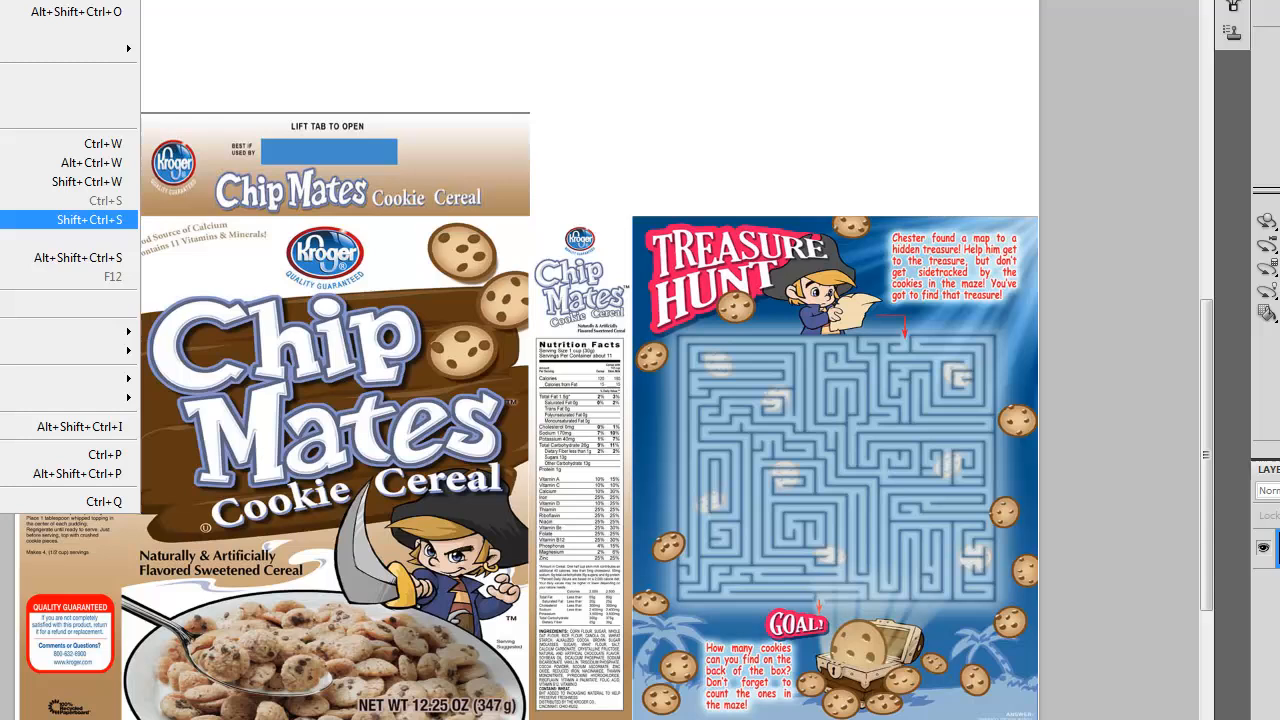
- Save a JPEG copy as Cereal_Box_UV_color.jpg in the images folder with the quality raised to the maximum
click(63, 217)
click(781, 439)
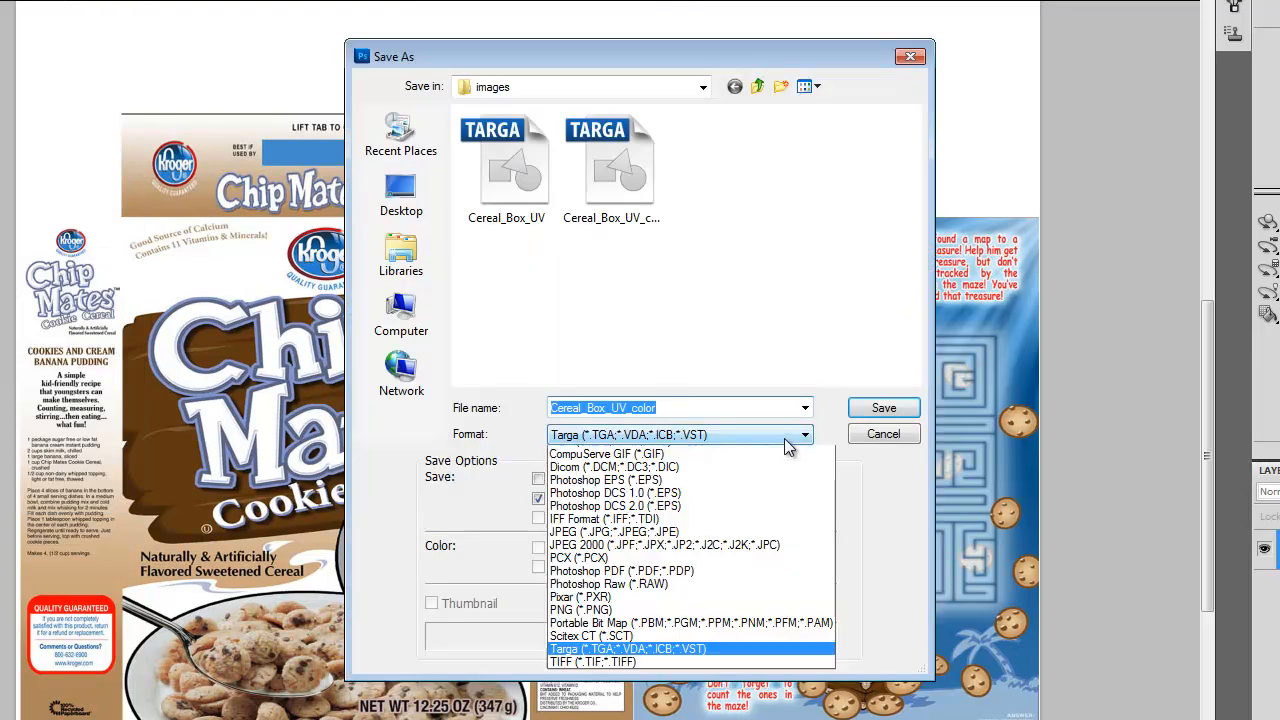
click(619, 571)
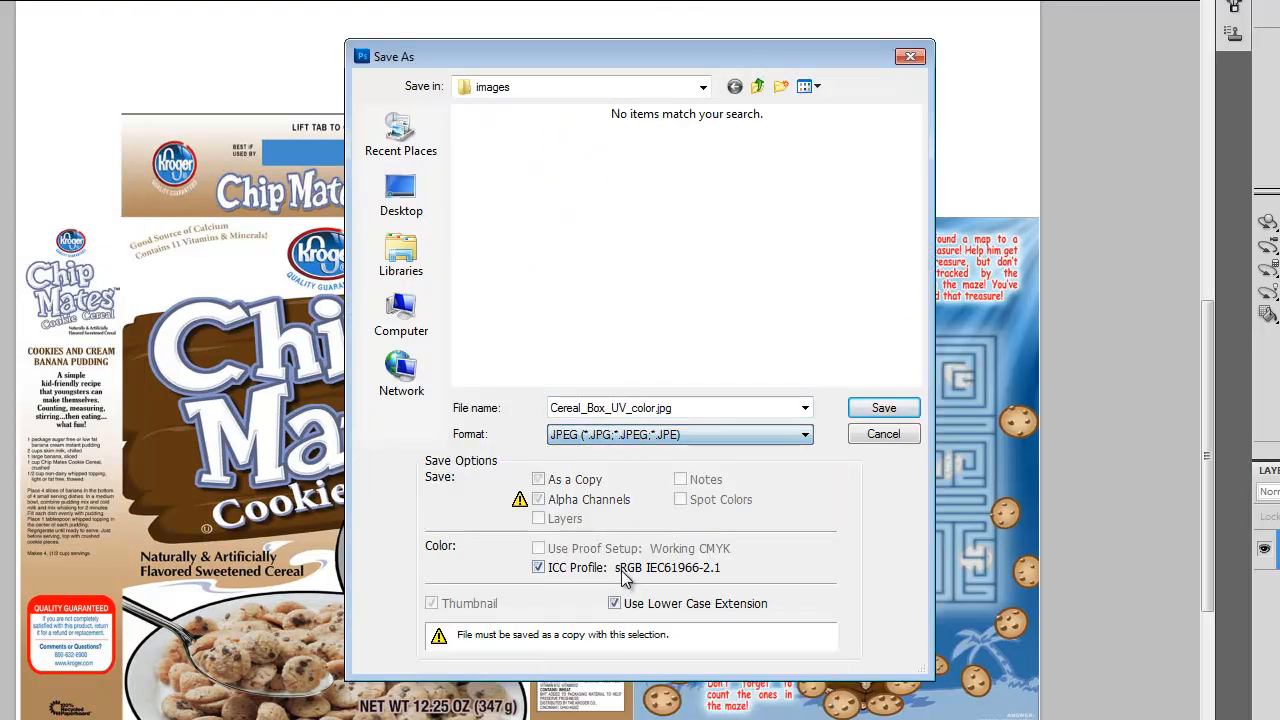
click(884, 410)
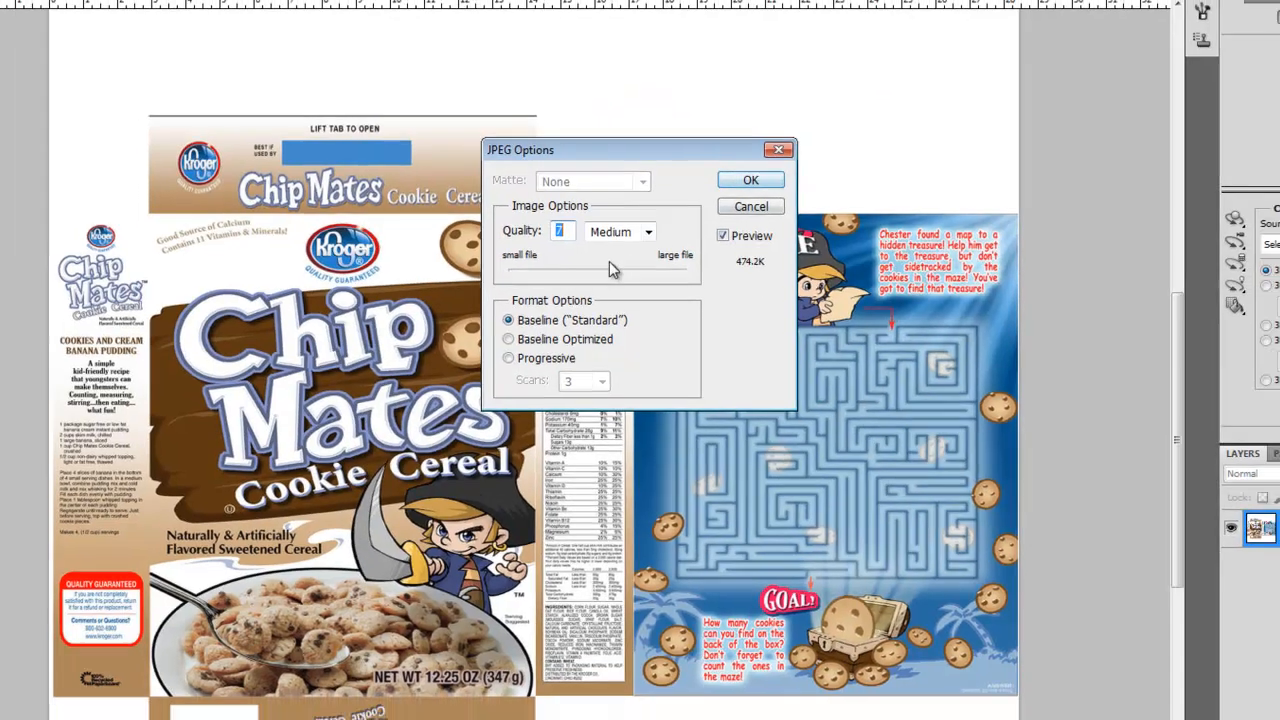
drag(611, 275, 690, 276)
click(728, 176)
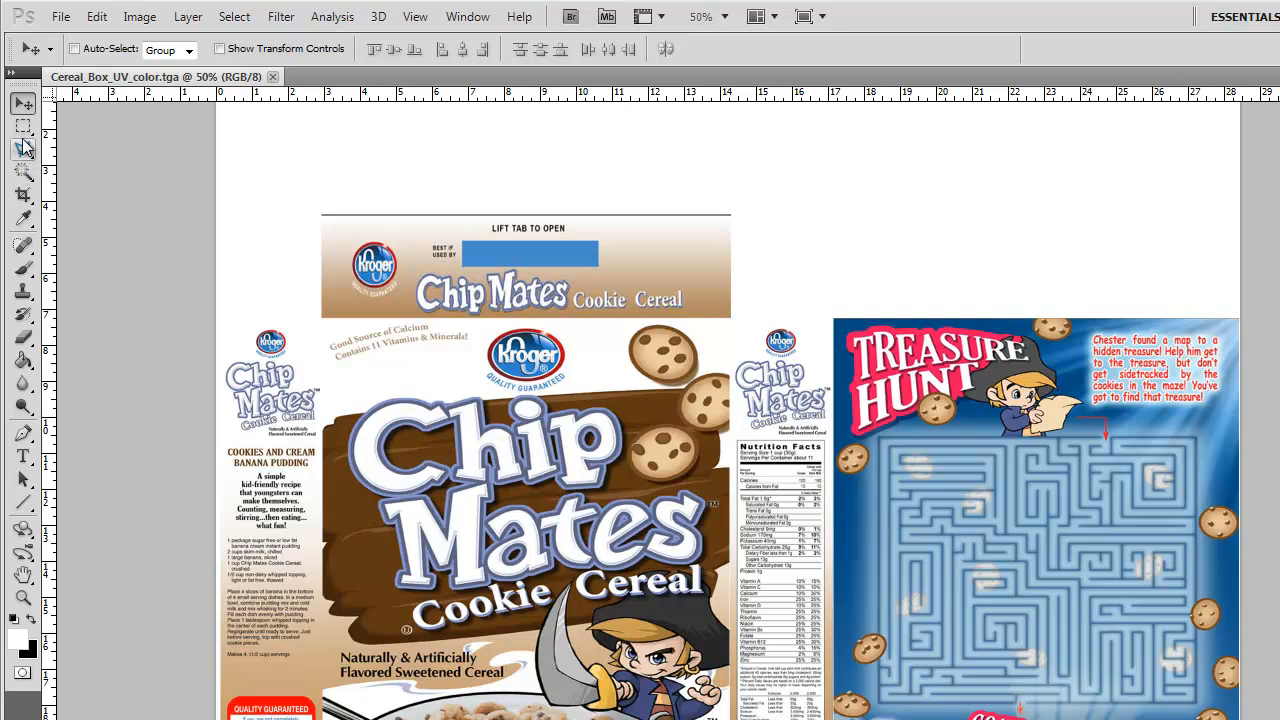
- Select a rectangular strip above the box's top flap, paint the black line along the flap's edge white, and deselect
click(23, 126)
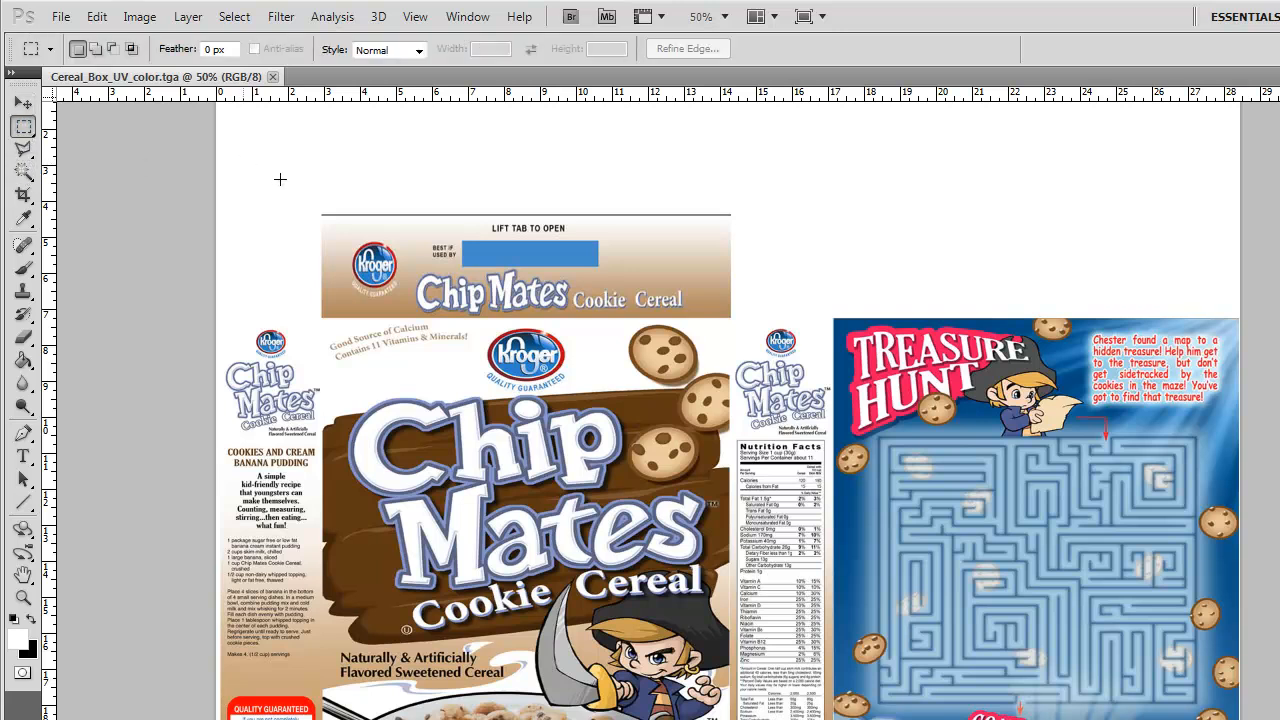
drag(646, 203, 766, 216)
drag(780, 214, 781, 215)
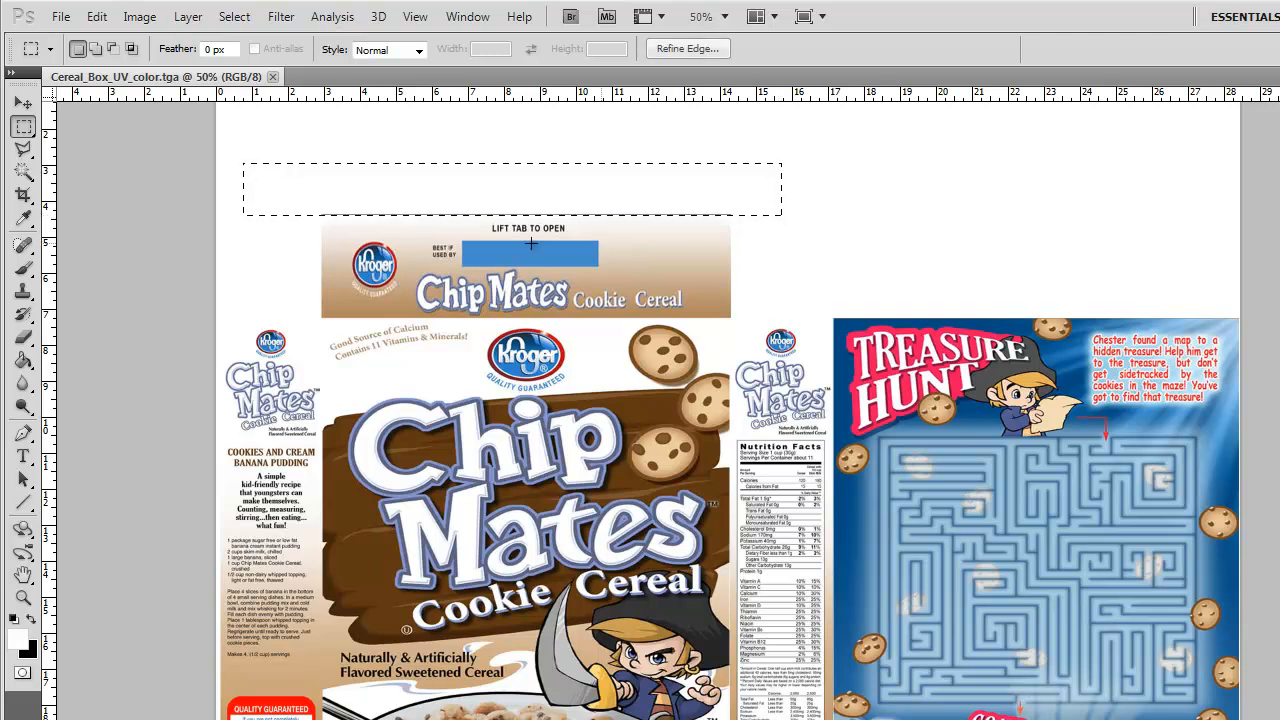
click(23, 268)
drag(716, 221, 504, 145)
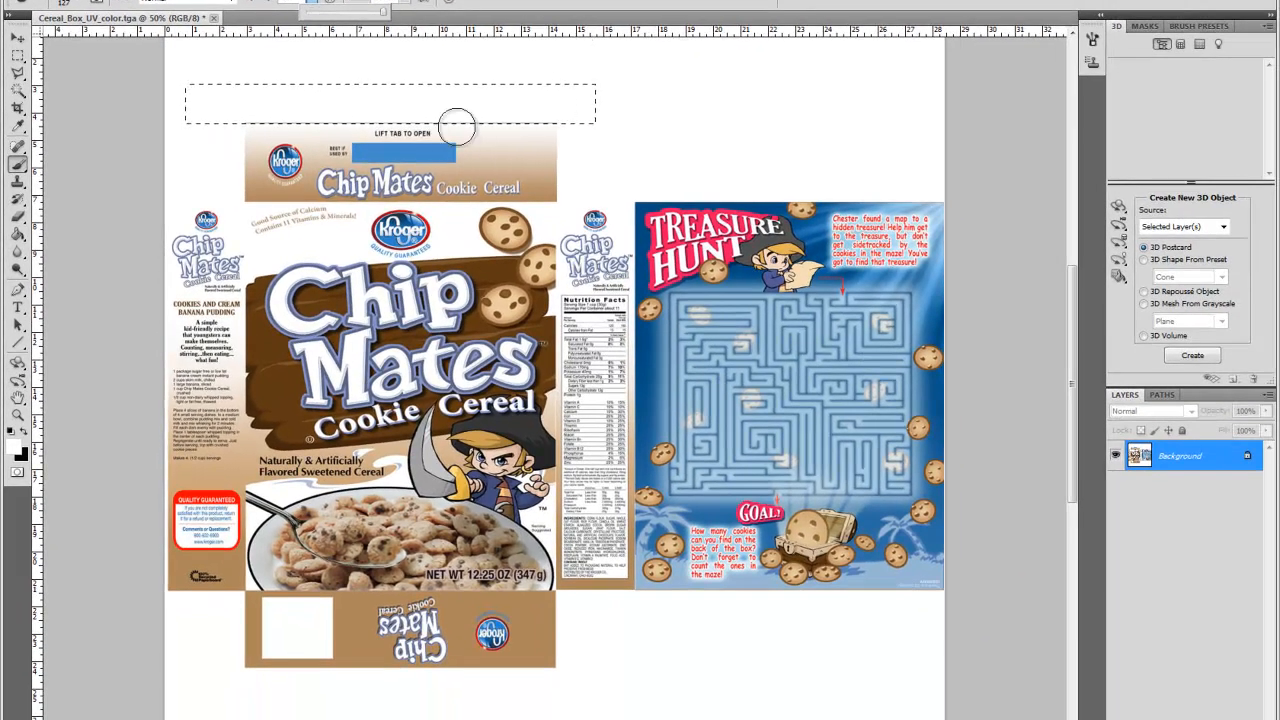
mouse_move(457, 127)
mouse_down()
mouse_move(277, 124)
mouse_move(340, 114)
mouse_move(223, 123)
mouse_move(322, 124)
mouse_up()
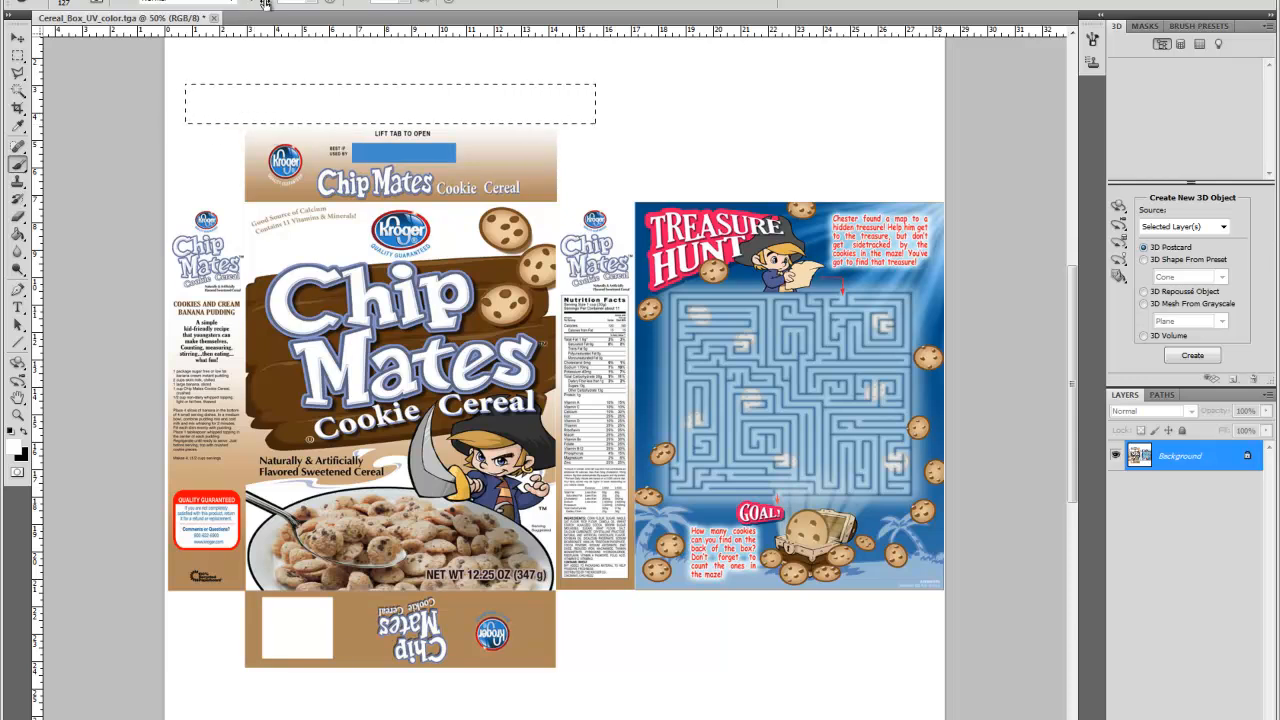
click(185, 1)
click(193, 8)
- Save the retouched image over Cereal_Box_UV_color in Targa format in the images folder at 24 bits/pixel
click(45, 2)
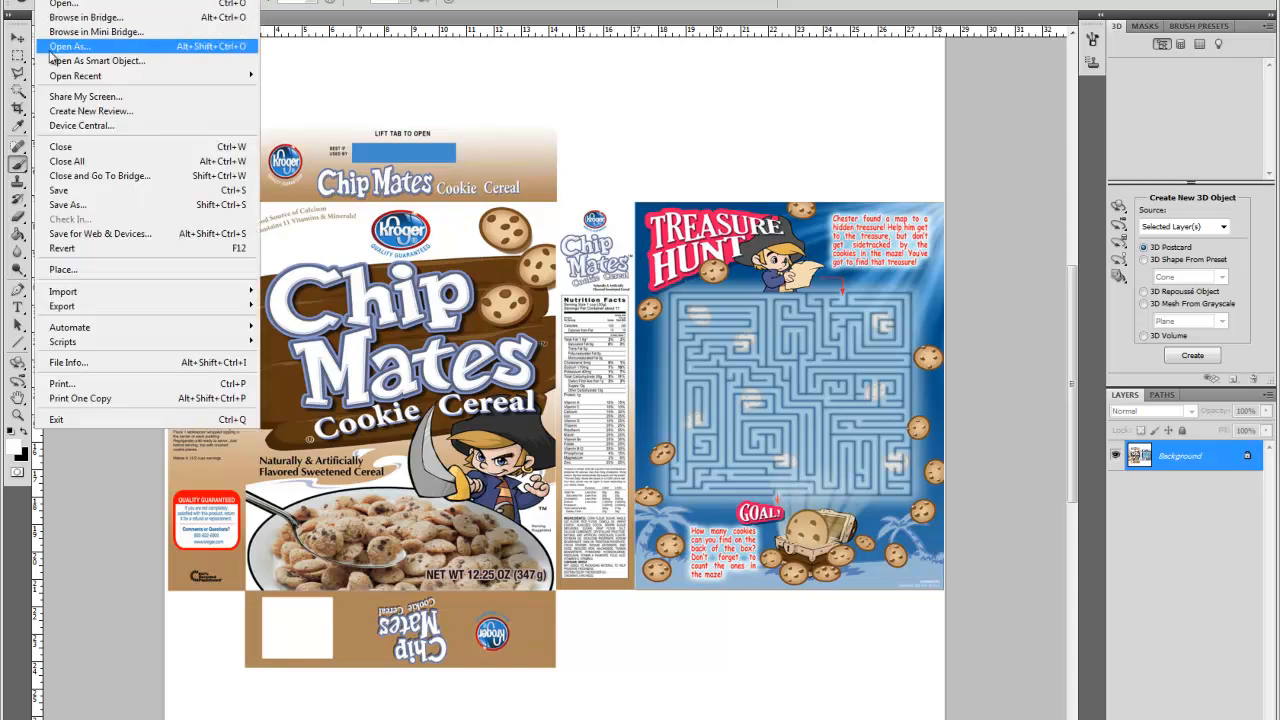
click(70, 203)
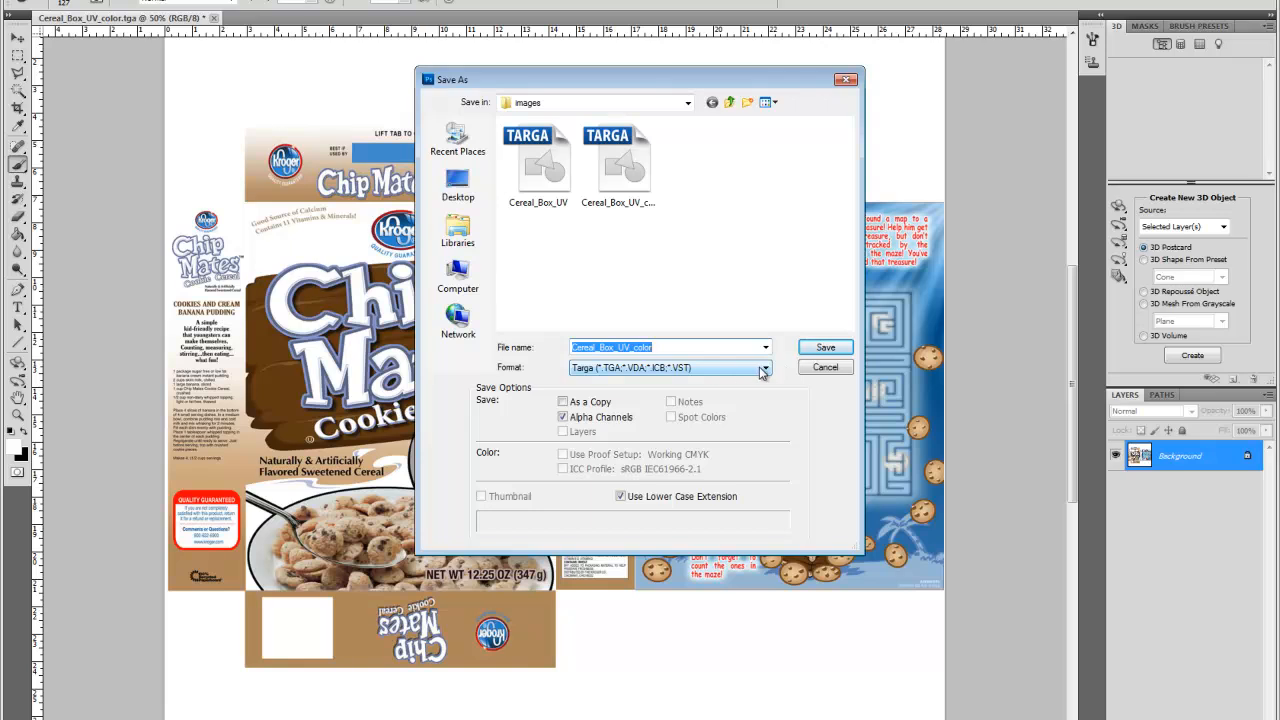
click(825, 347)
click(565, 266)
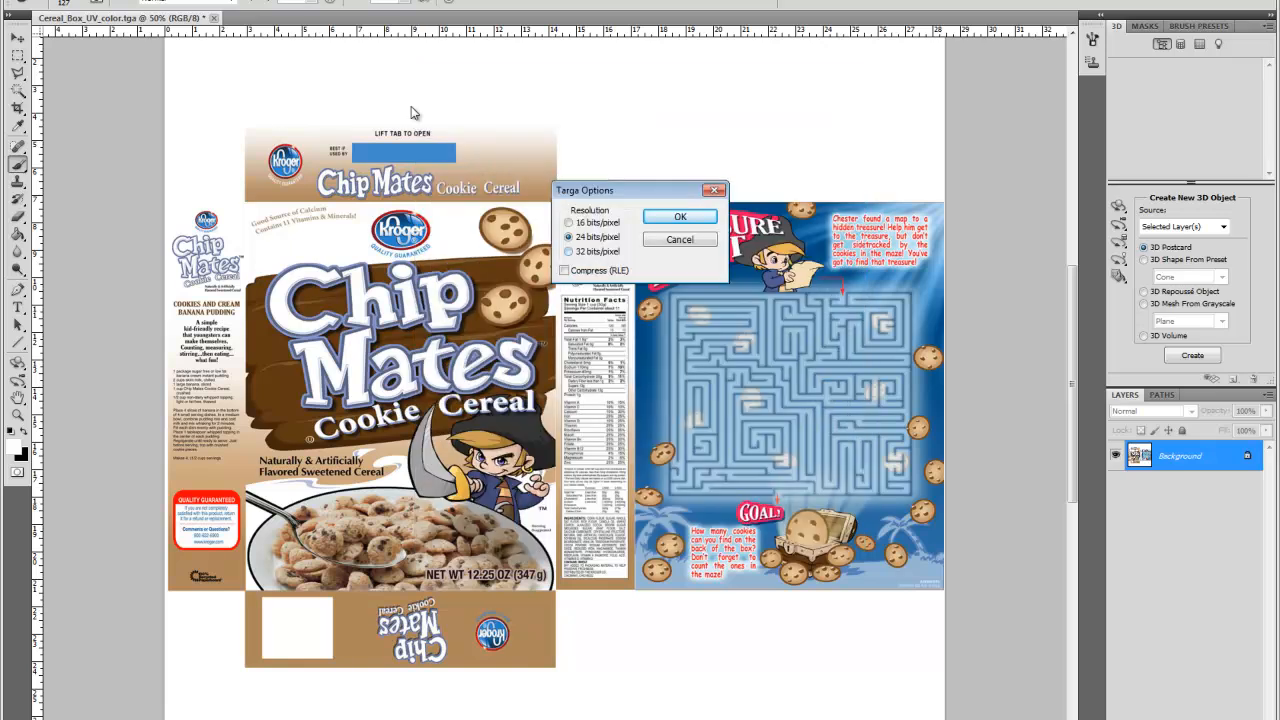
click(680, 222)
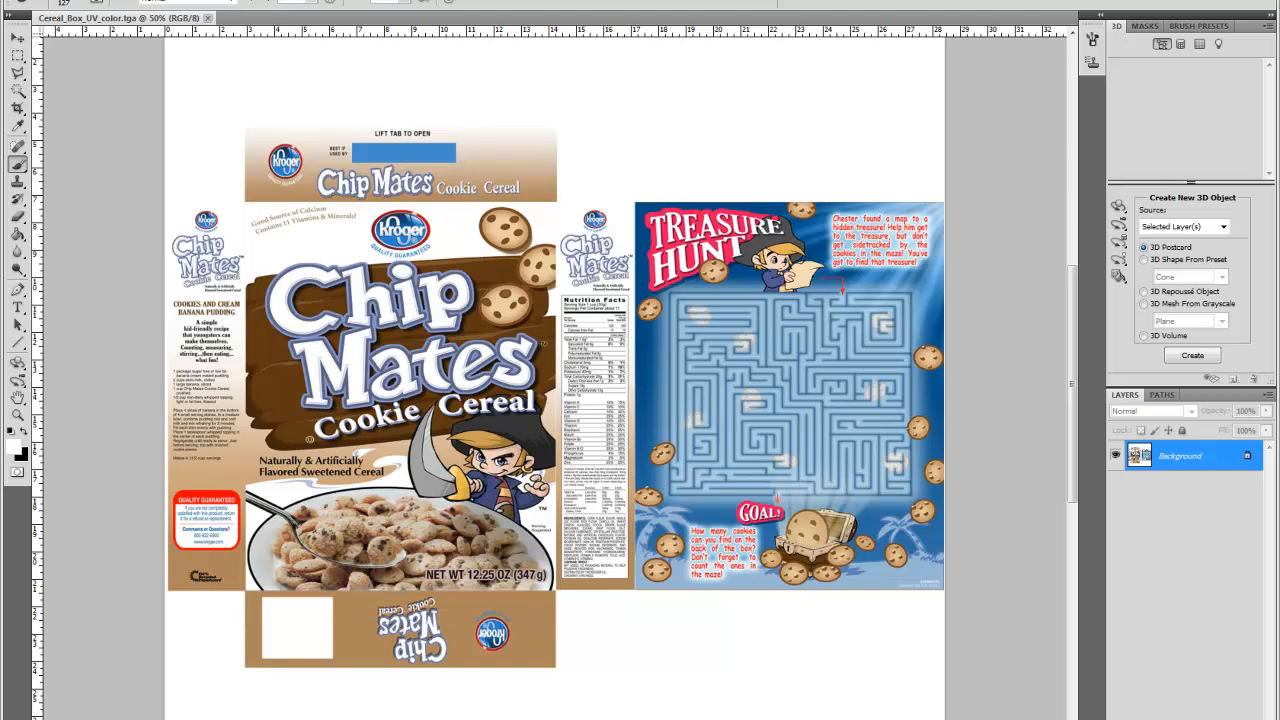
- Save a JPEG copy of the retouched image, replacing the existing Cereal_Box_UV_color.jpg in the images folder
click(48, 0)
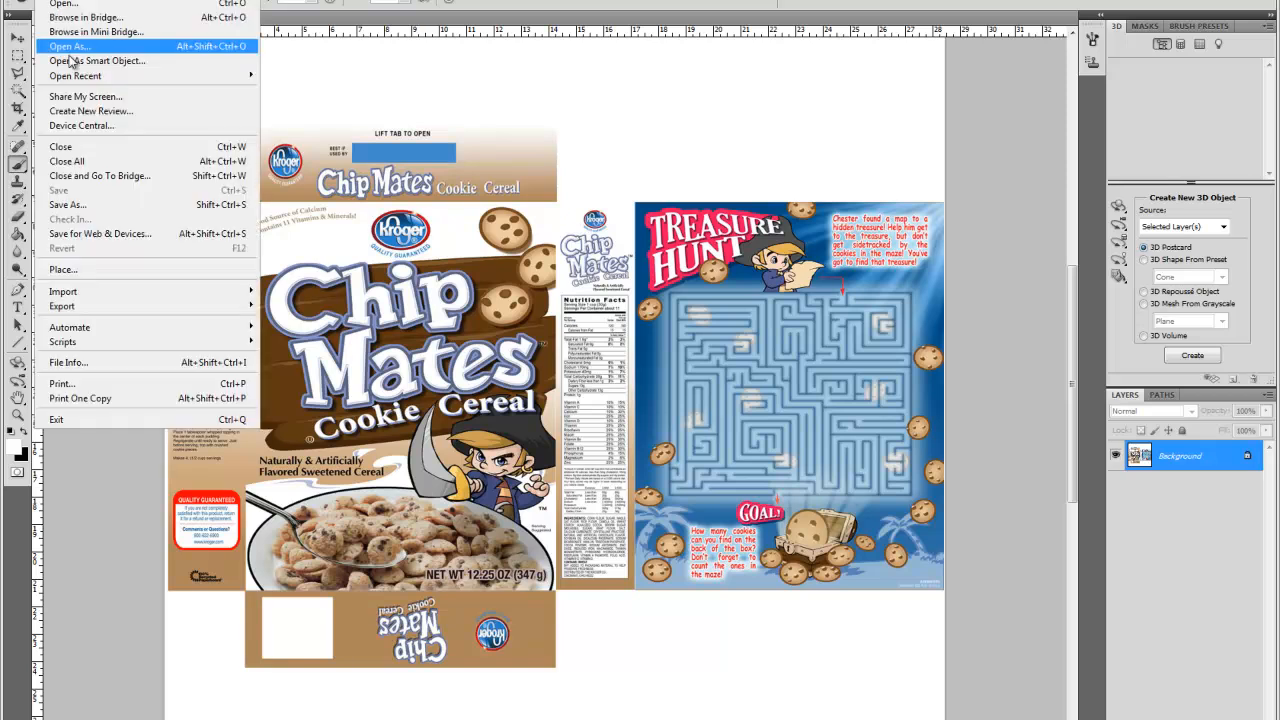
click(80, 205)
click(766, 368)
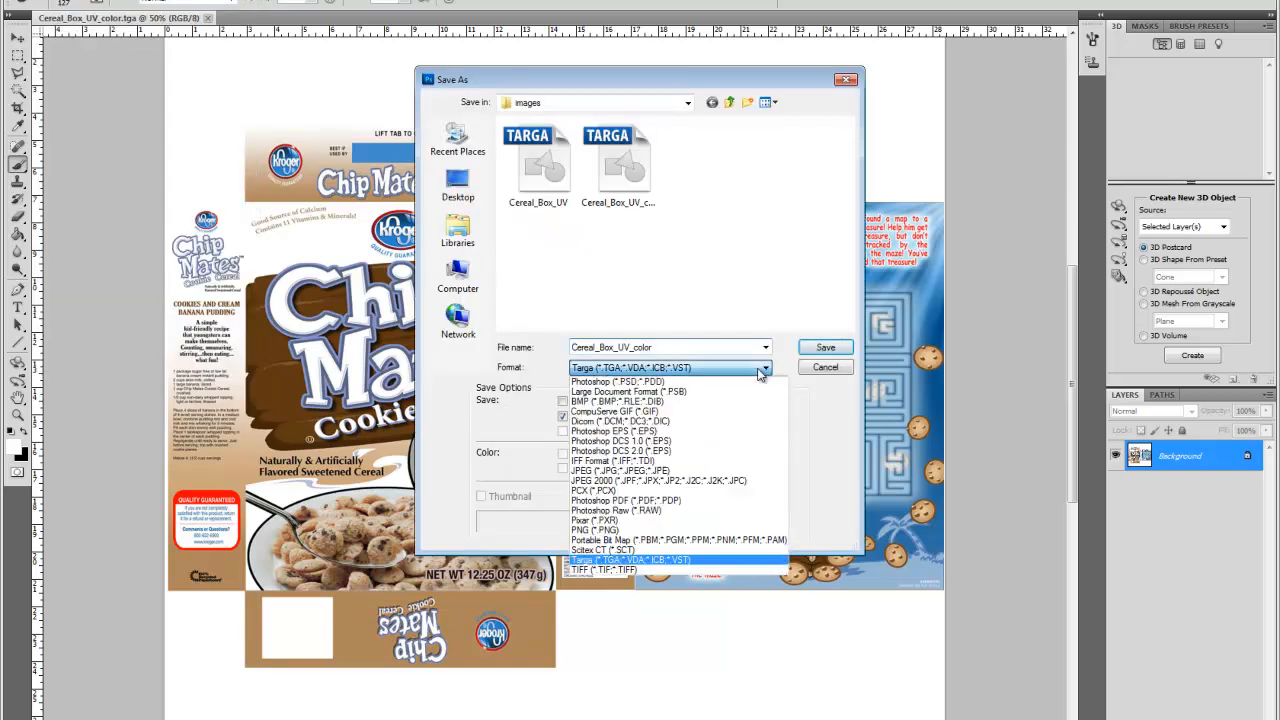
click(649, 471)
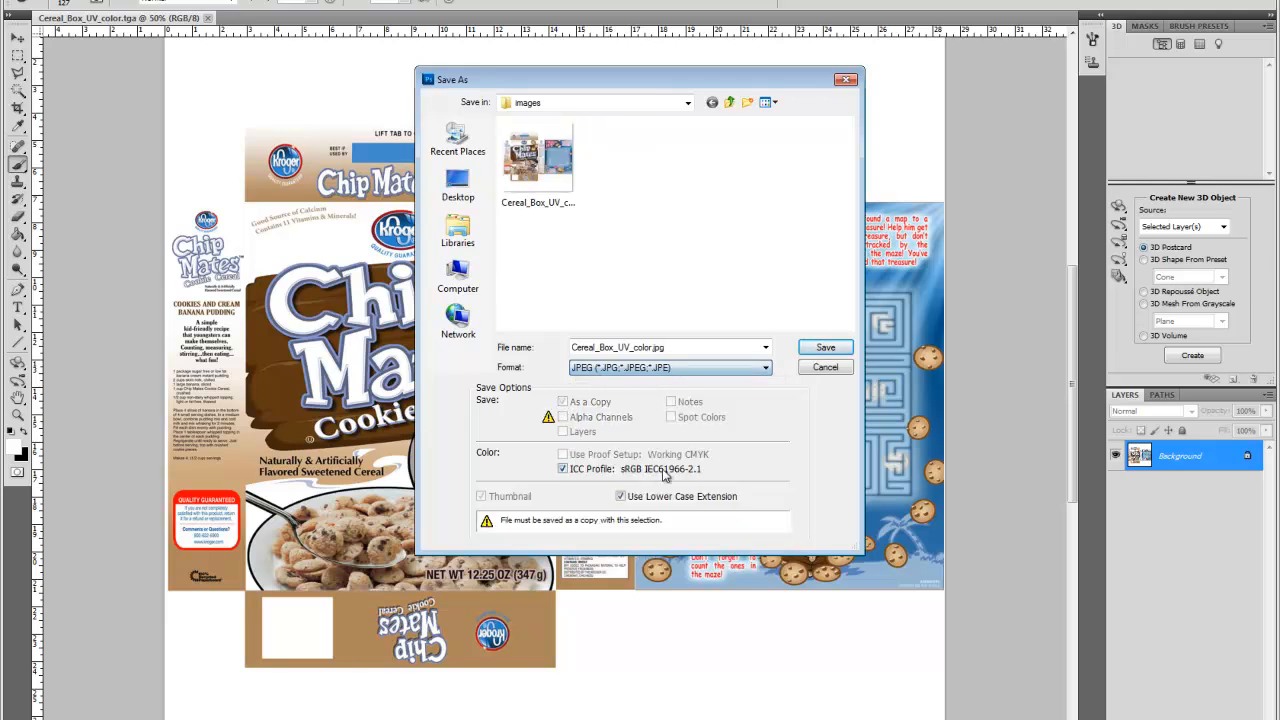
click(823, 350)
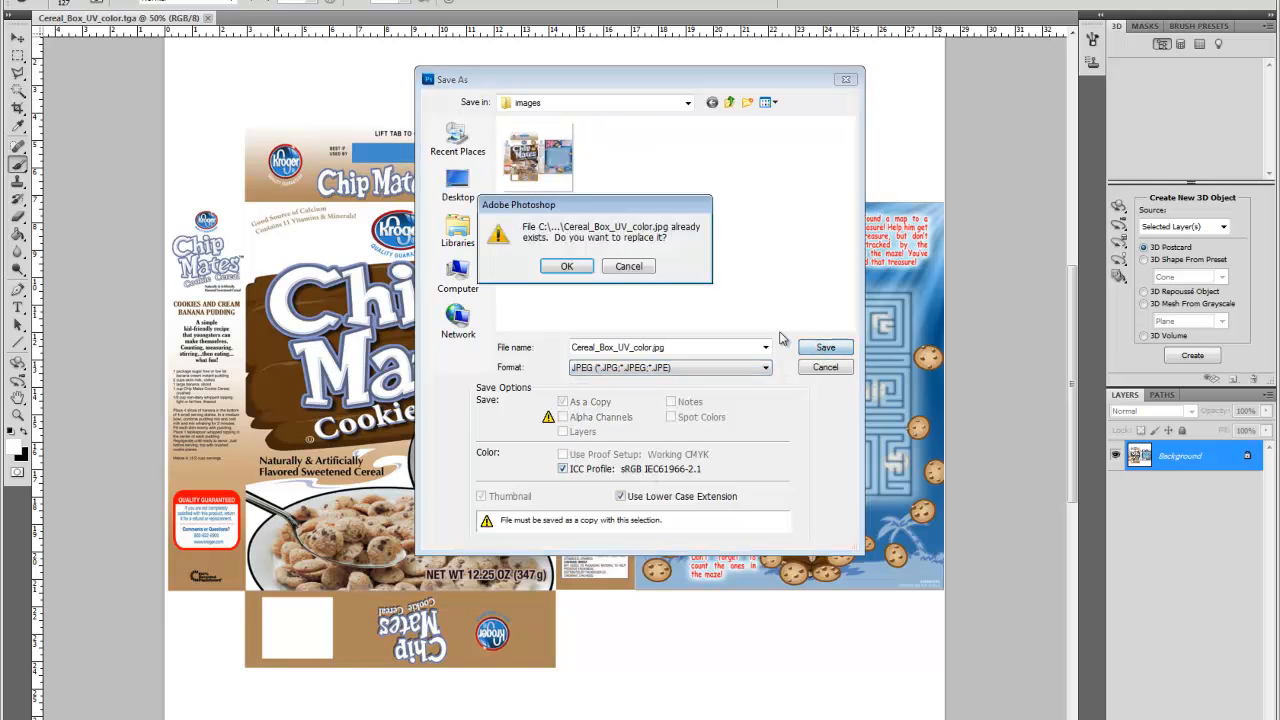
click(566, 266)
click(727, 176)
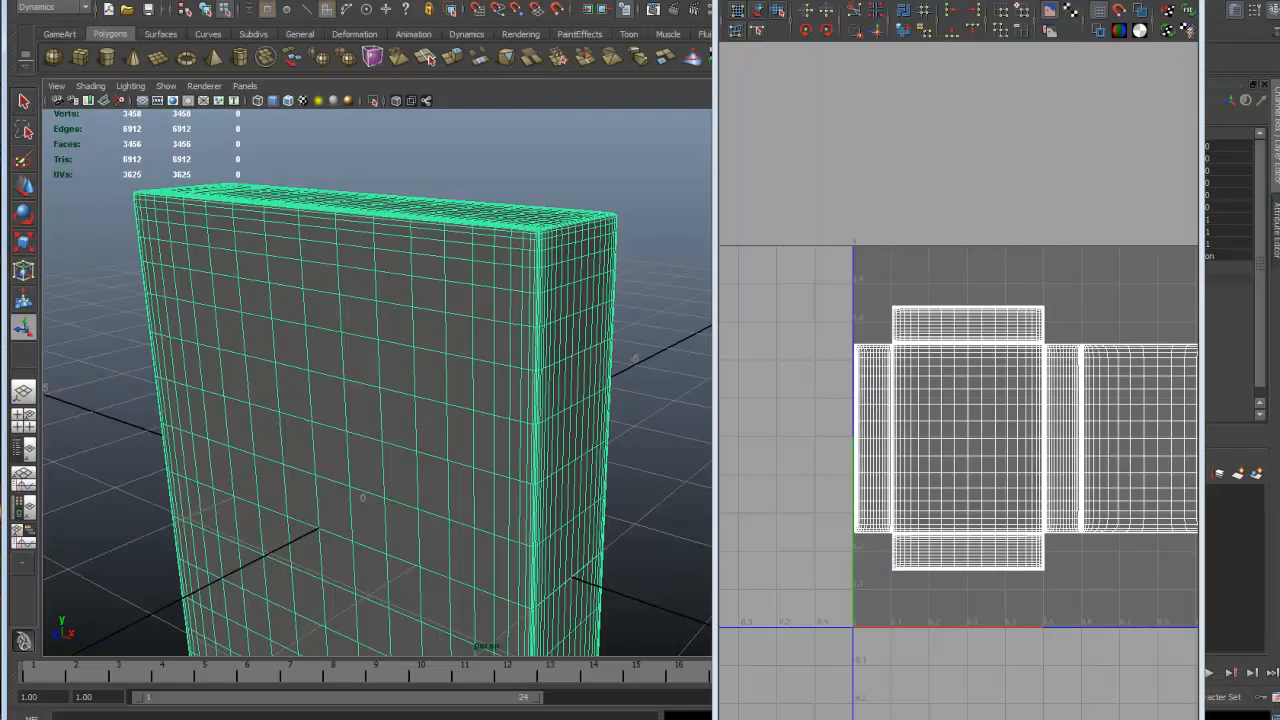
- Switch to Maya, clear the UV editor from the viewport, and assign a new Blinn material to the cereal box
drag(958, 1, 716, 9)
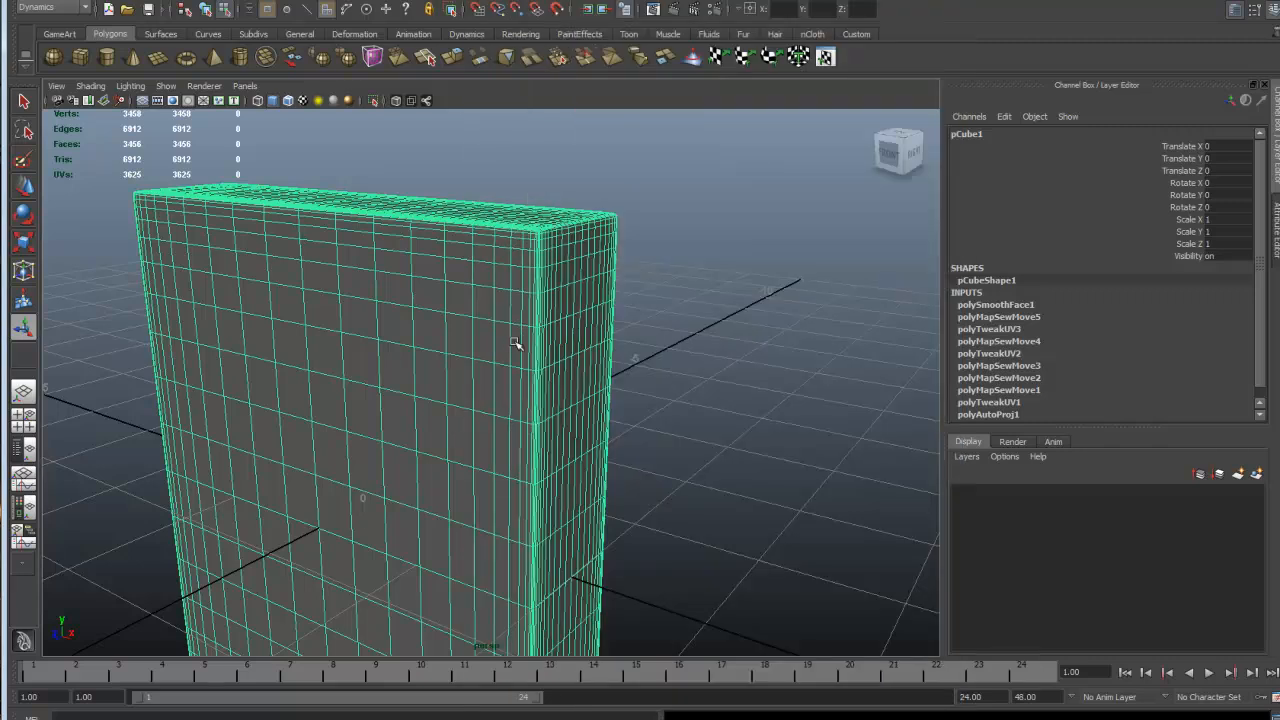
alt+drag(515, 343, 547, 343)
alt+middle_drag(545, 341, 599, 251)
scroll(607, 287, down, 4)
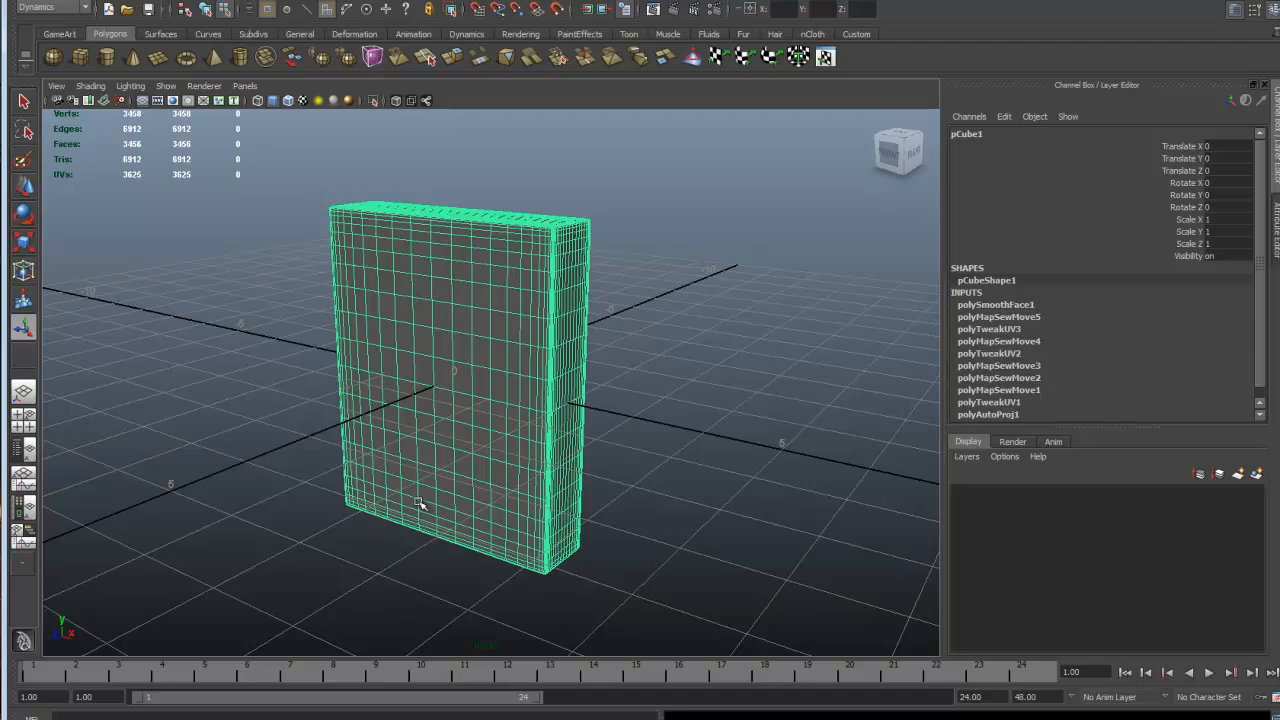
right_drag(447, 515, 504, 486)
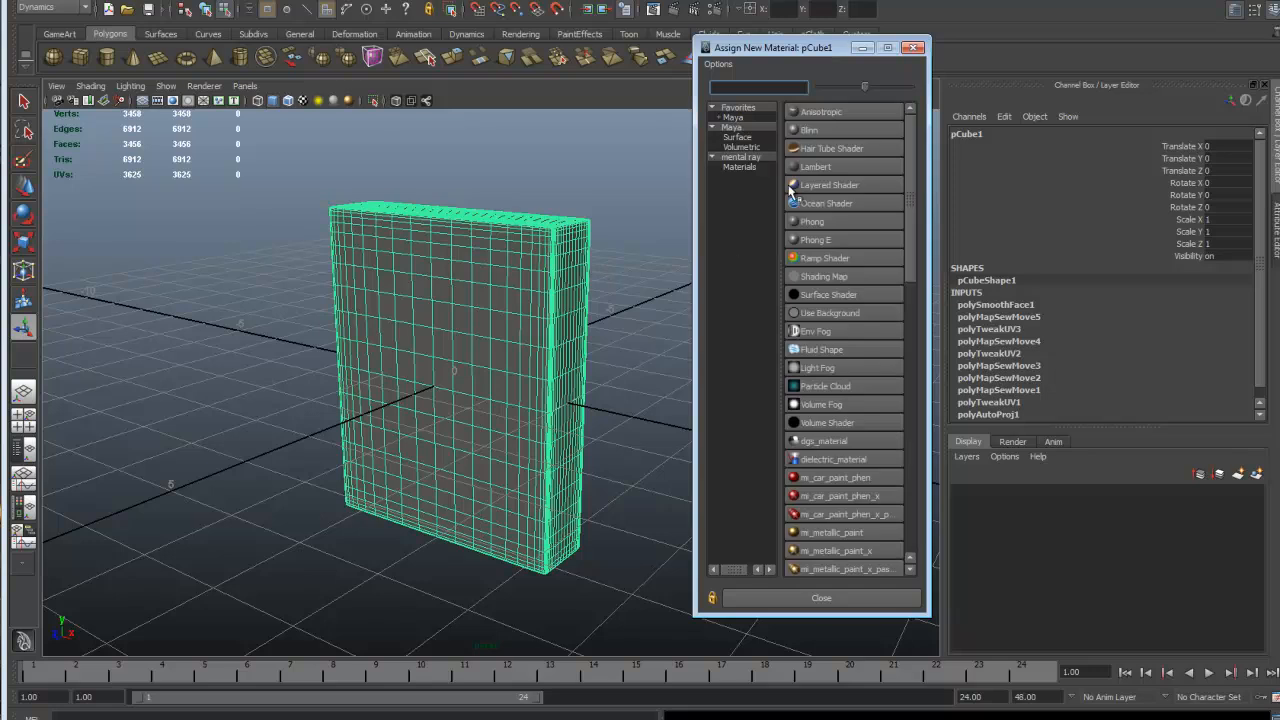
click(827, 129)
- Show the box's attributes and delete its construction history
key(ctrl+a)
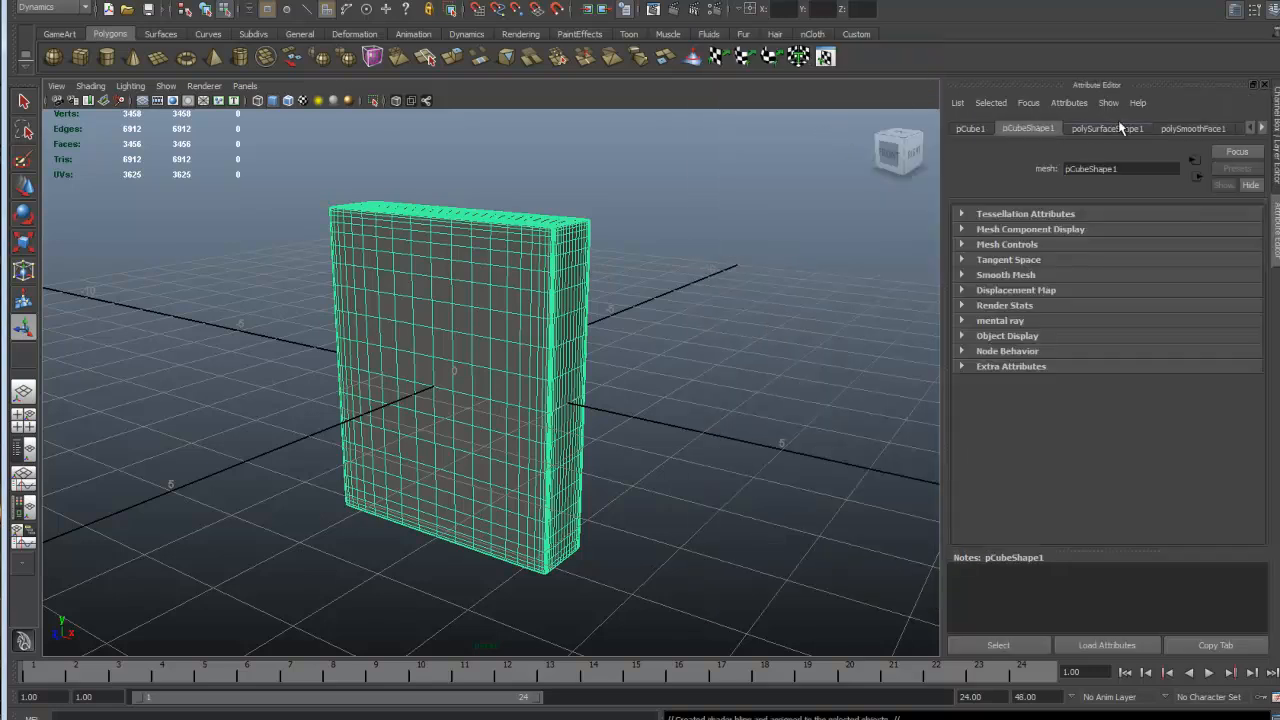
click(1261, 128)
click(1261, 128)
click(1261, 128)
click(47, 3)
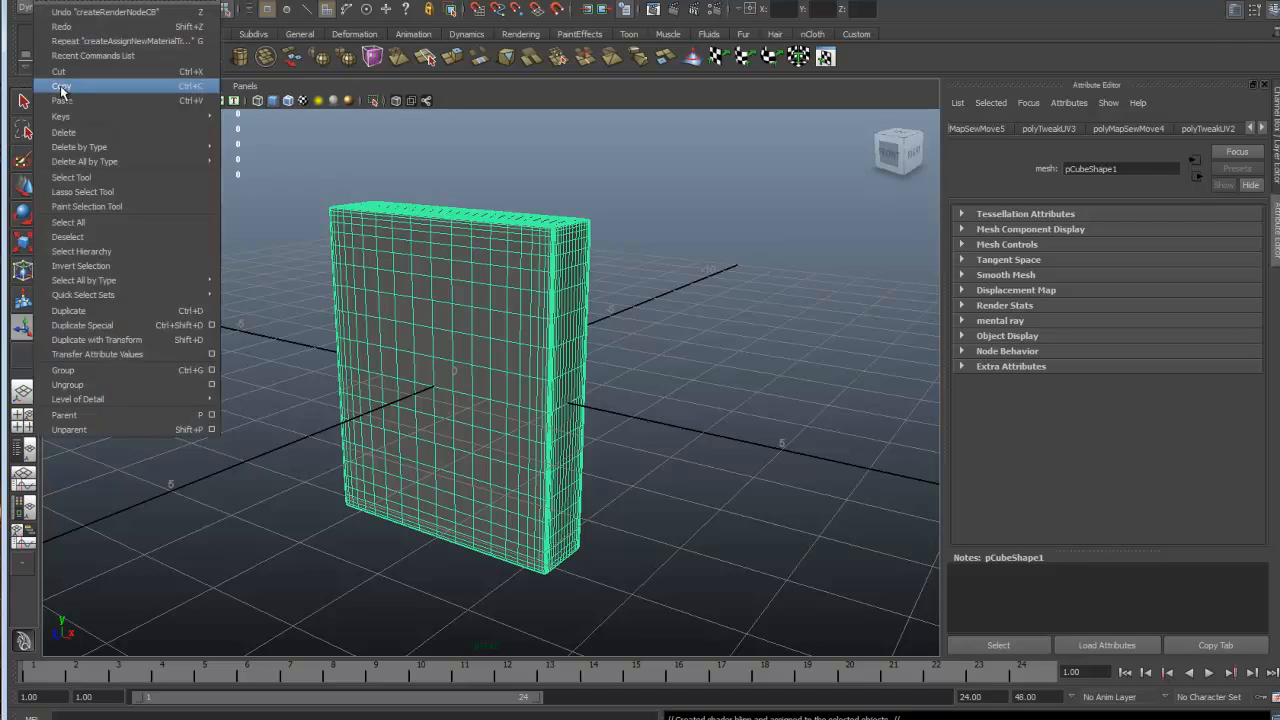
mouse_move(182, 161)
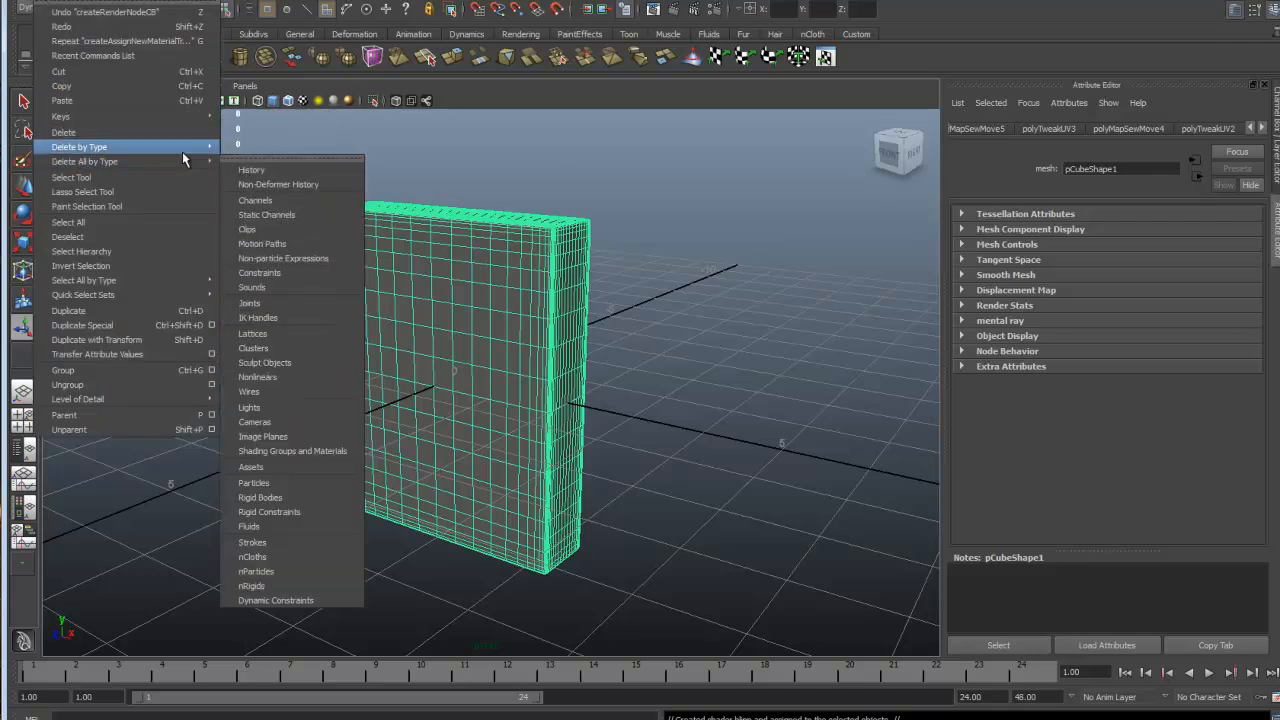
click(245, 169)
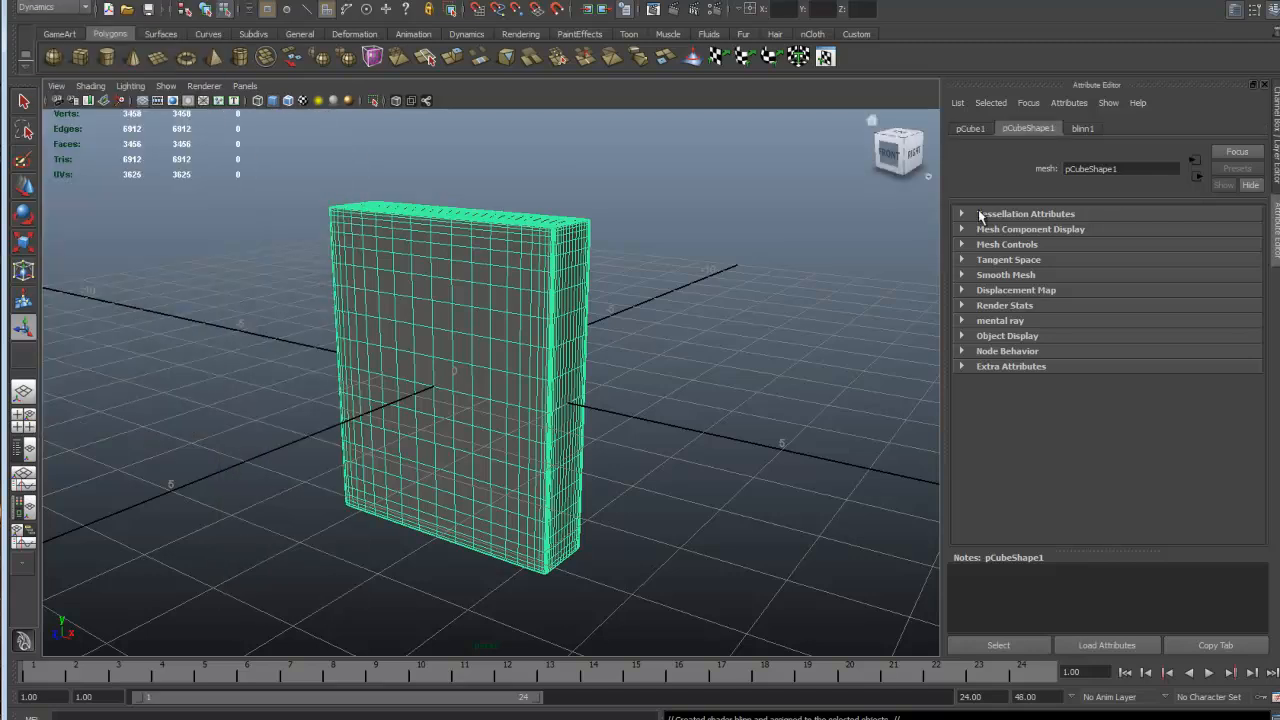
- Rename the box's Blinn material as Cereal_TX
click(1080, 129)
drag(1091, 168, 1043, 171)
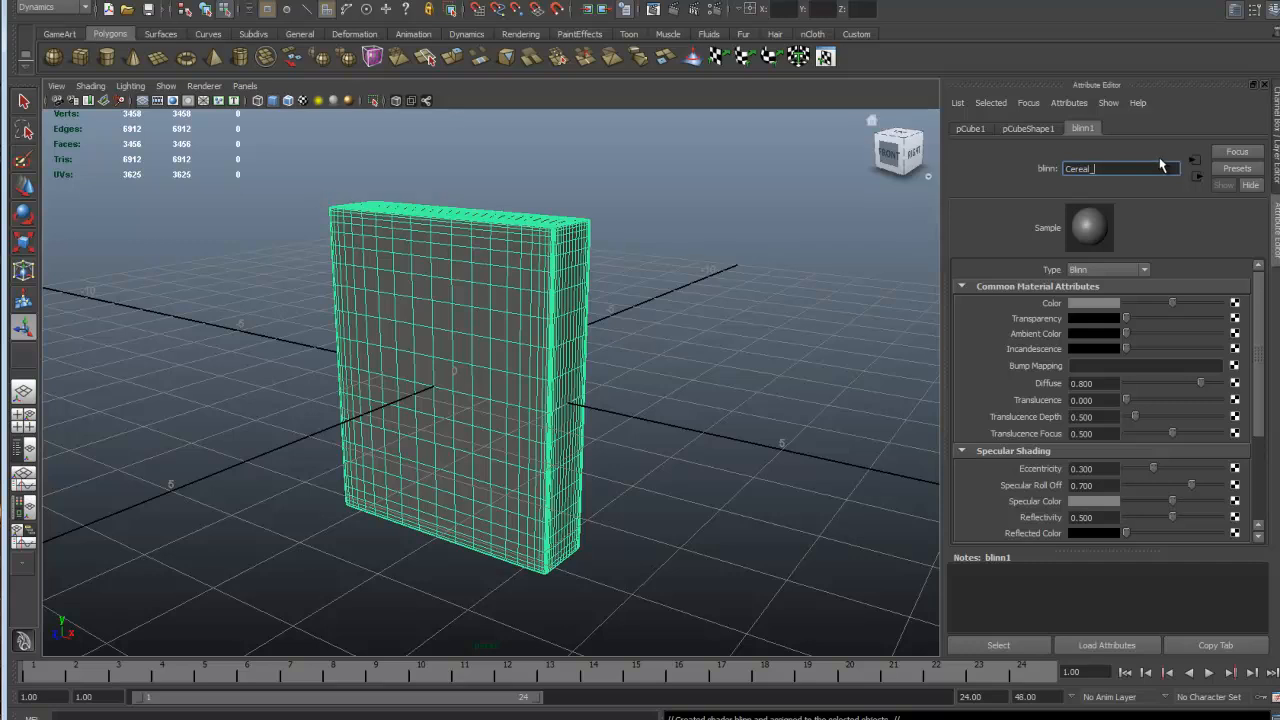
key(Return)
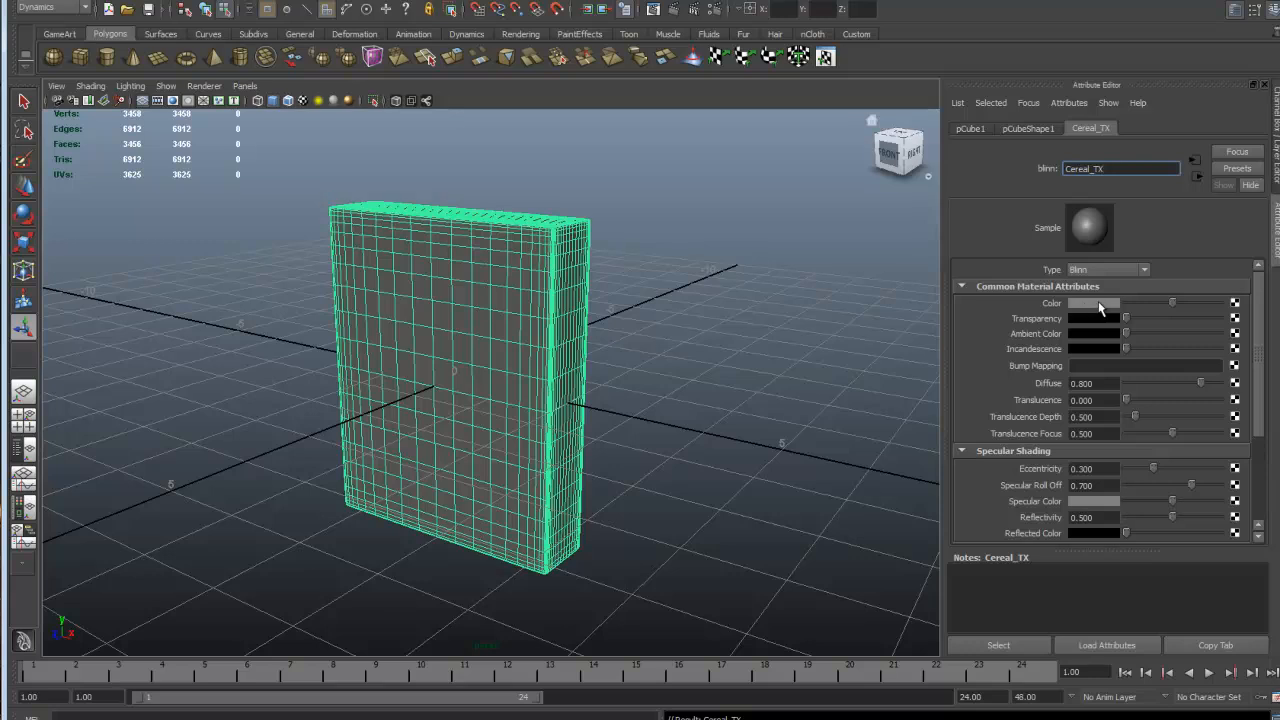
- Set the Cereal_TX material's Diffuse to 1, Translucence Depth and Translucence Focus to 0, and Eccentricity to 0.35
drag(1201, 383, 1222, 383)
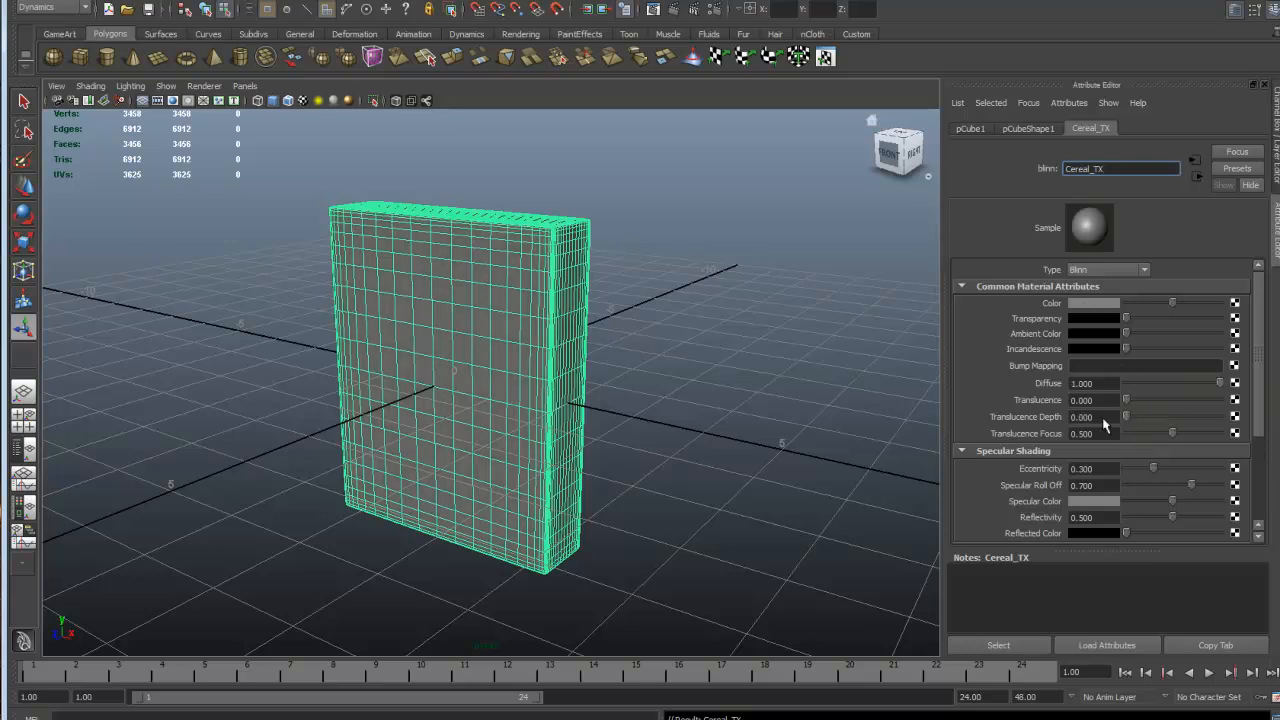
drag(1173, 433, 1123, 433)
drag(1153, 466, 1063, 468)
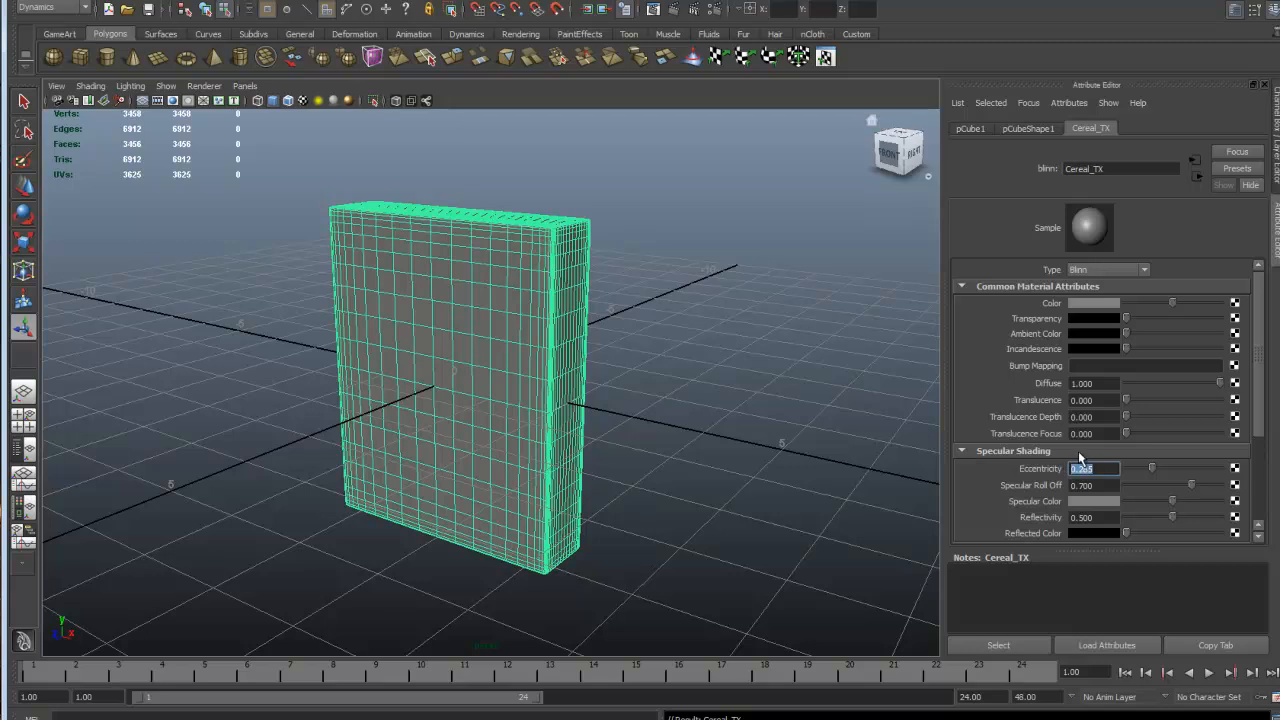
text(.35)
- Lower the material's Specular Roll Off to 0.05 and Reflectivity to 0.02, and darken its Specular Color
click(1098, 486)
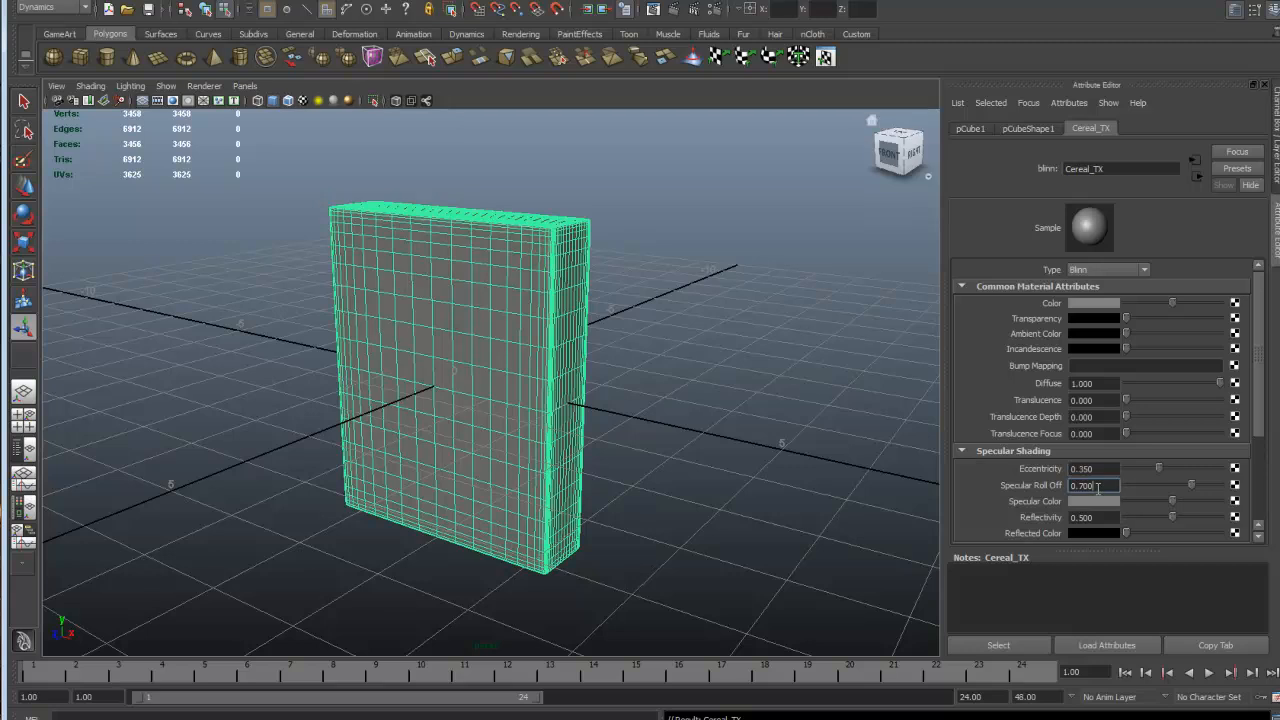
drag(1192, 486, 1063, 485)
text(.5)
key(Return)
drag(1105, 486, 1078, 489)
text(.054)
key(Return)
drag(1172, 502, 1063, 521)
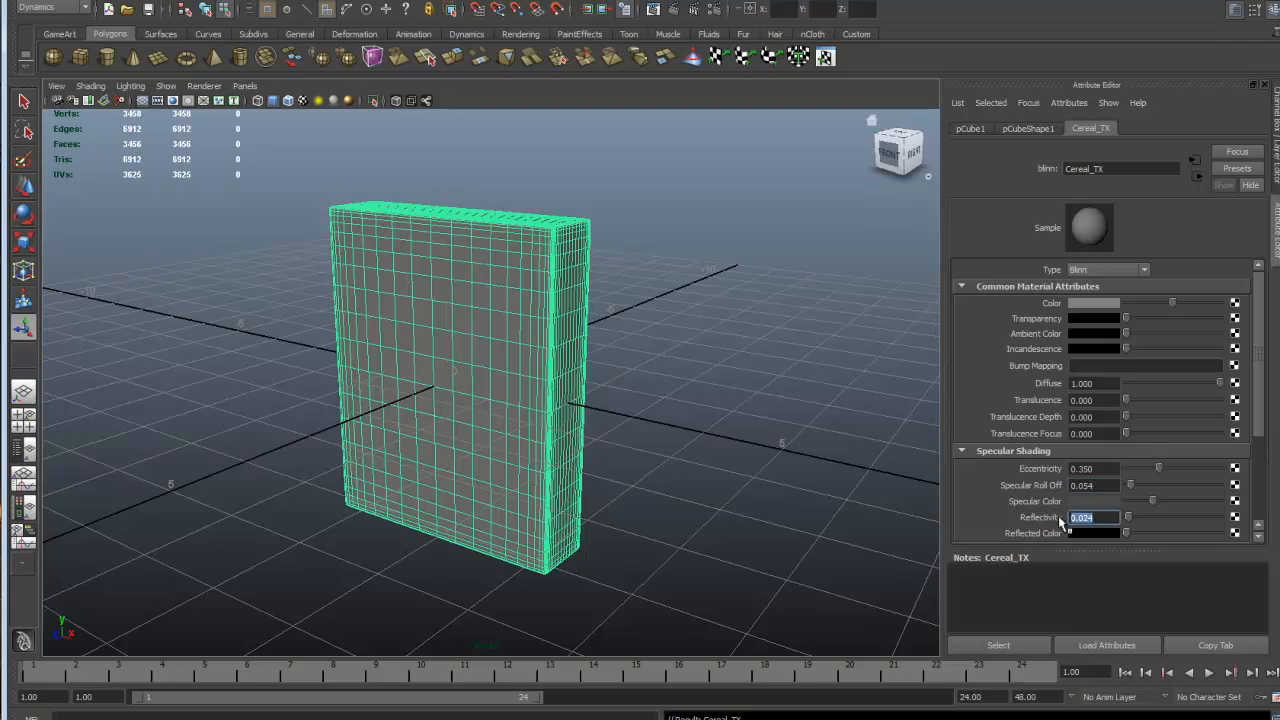
double_click(1099, 485)
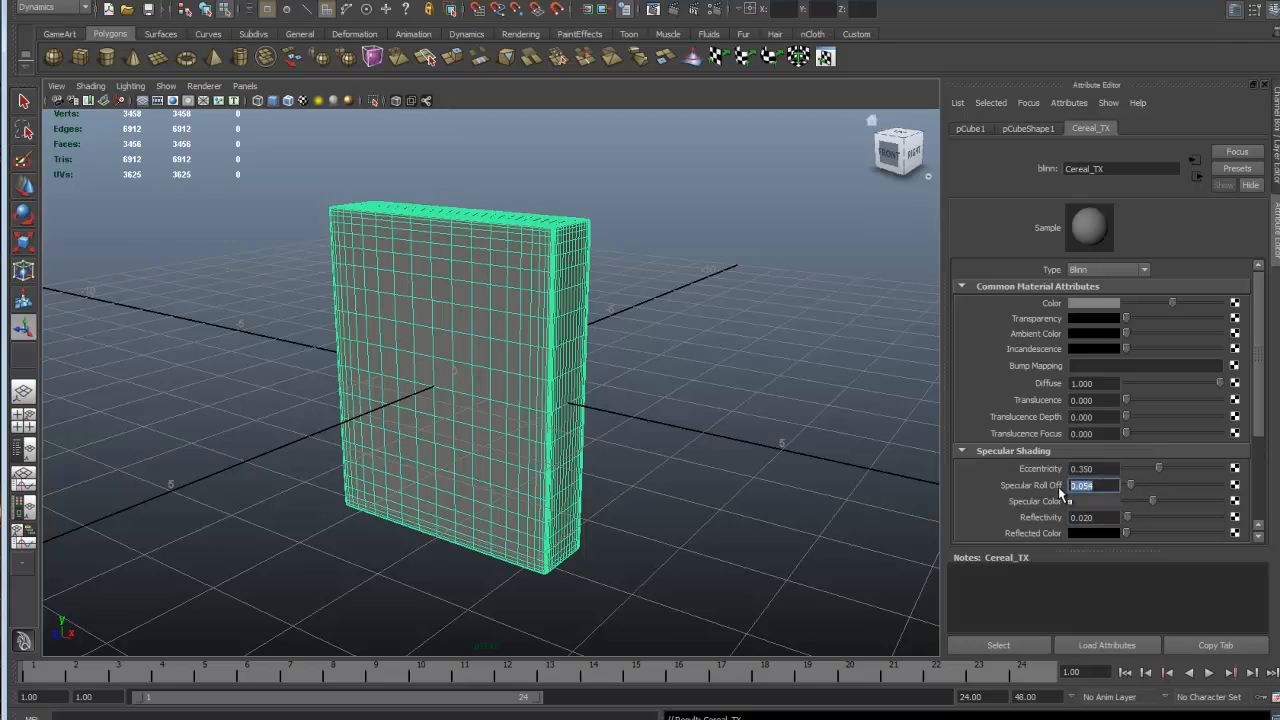
key(Return)
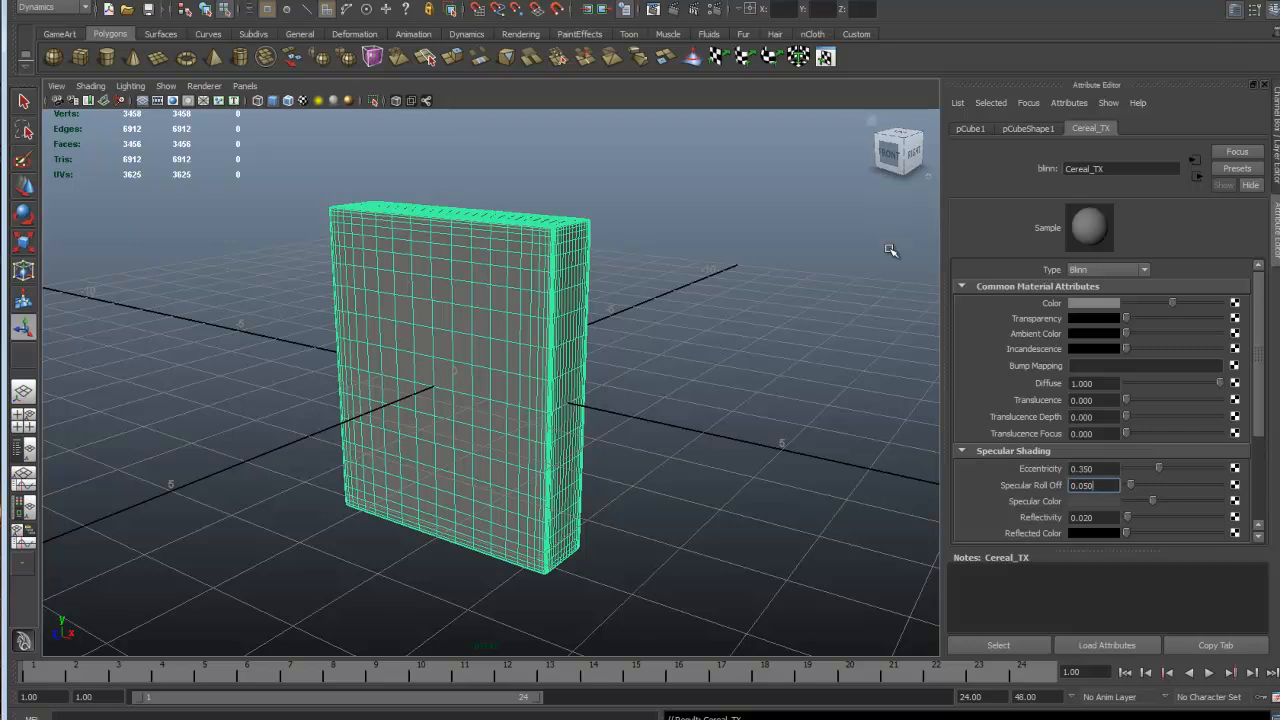
- Connect a 2D File texture to the Color attribute of the Cereal_TX material
click(1236, 303)
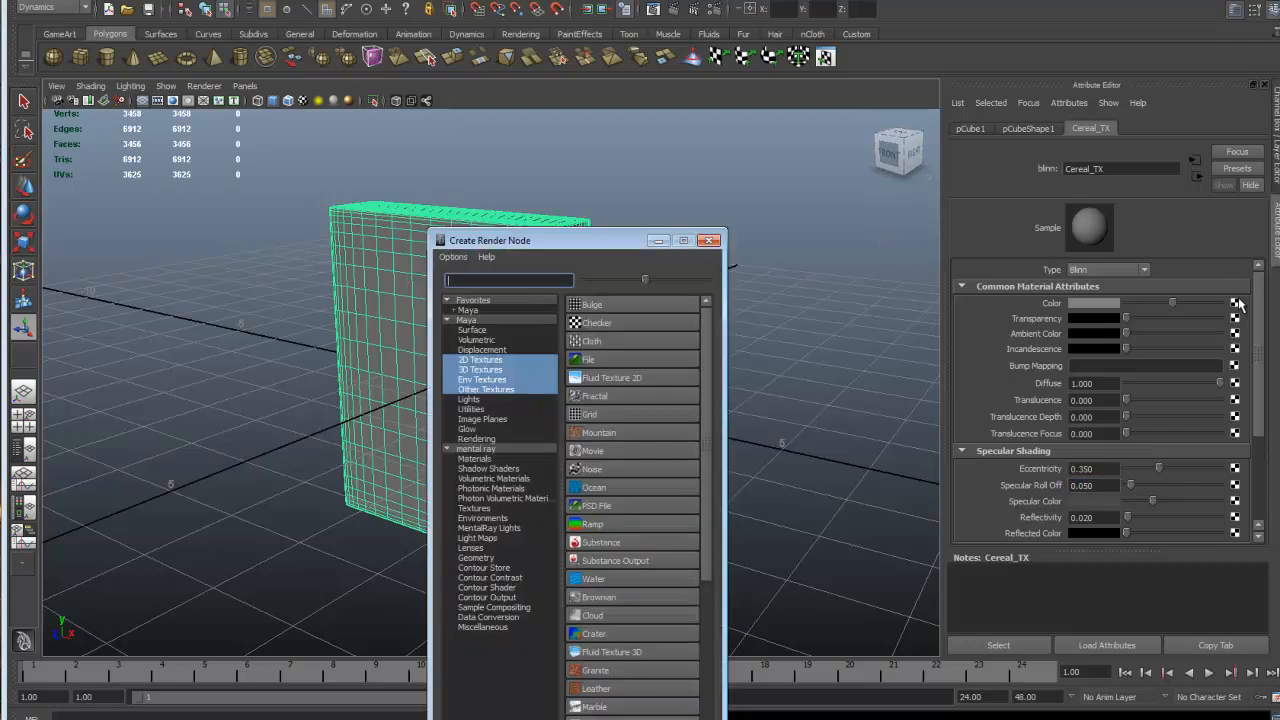
drag(591, 242, 579, 134)
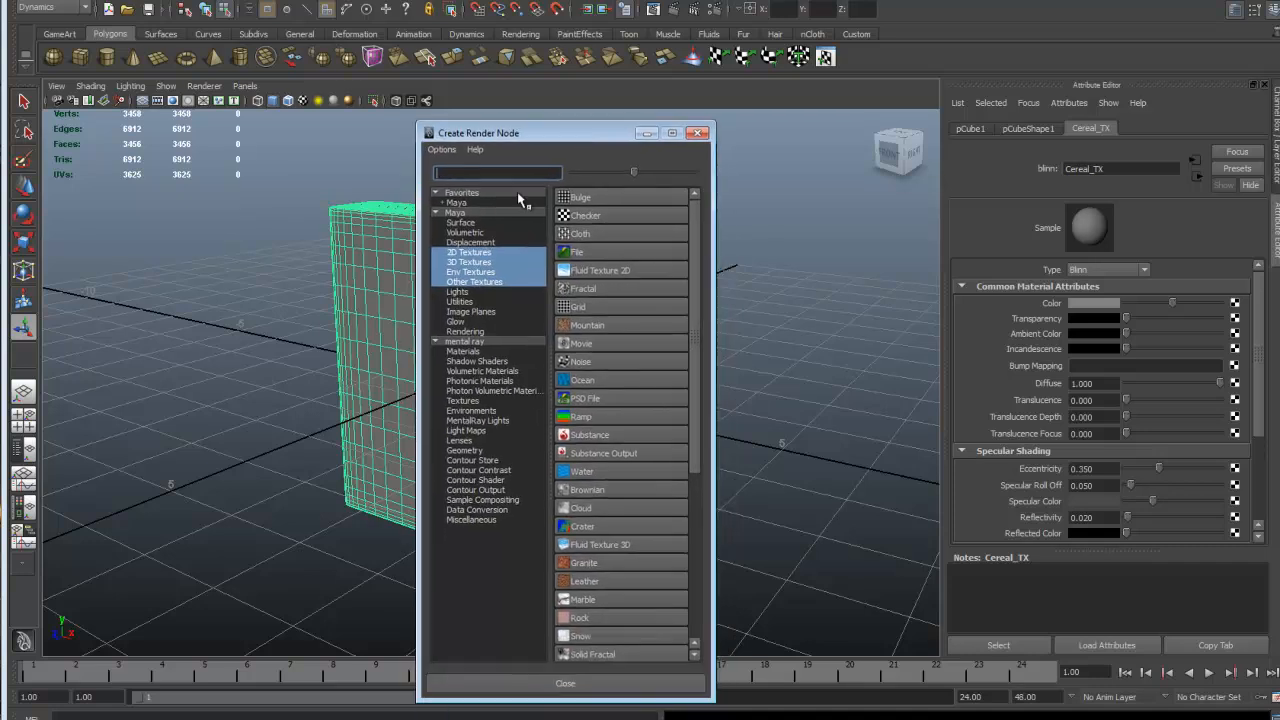
click(498, 253)
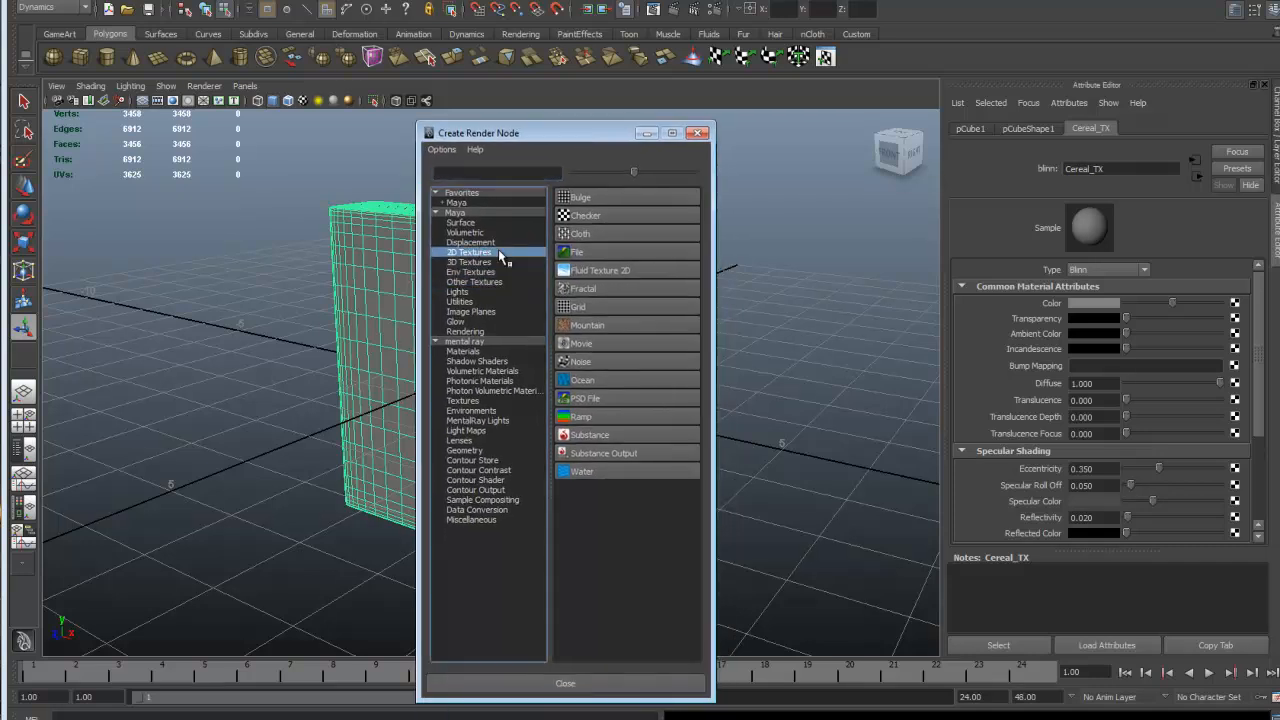
click(580, 253)
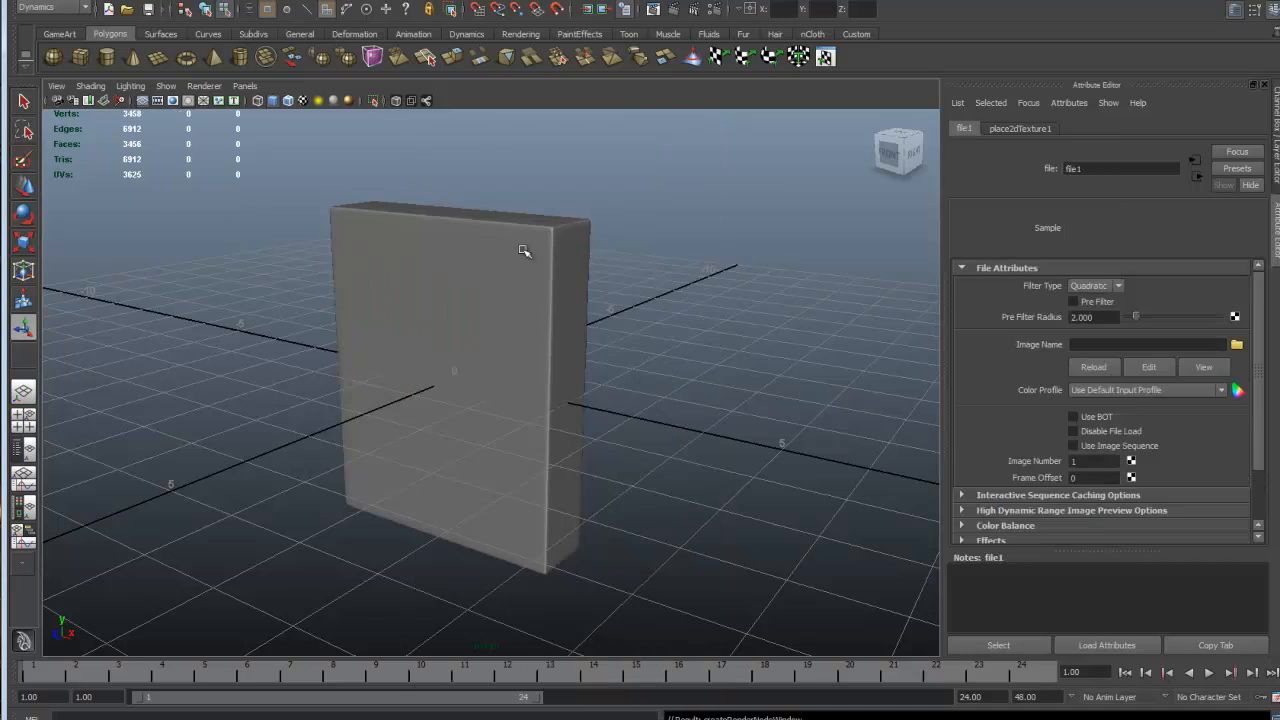
- Set the file texture's Filter Type to Off
click(1118, 287)
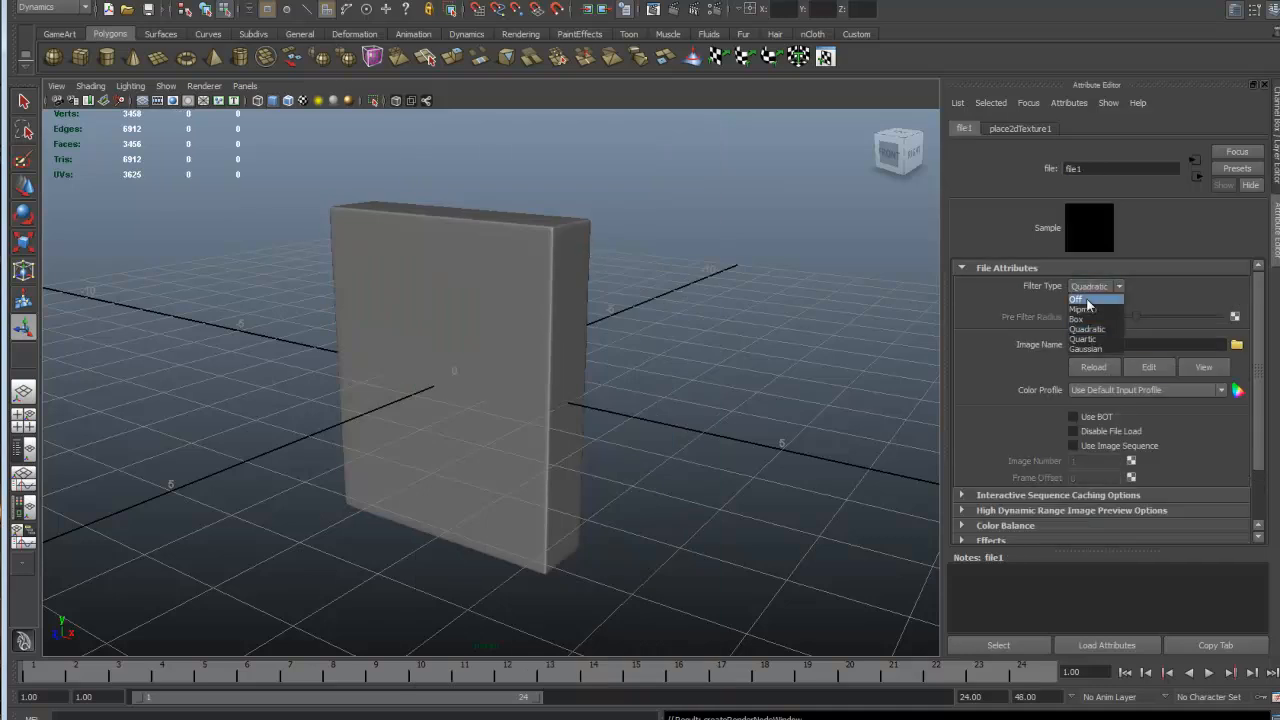
click(1086, 299)
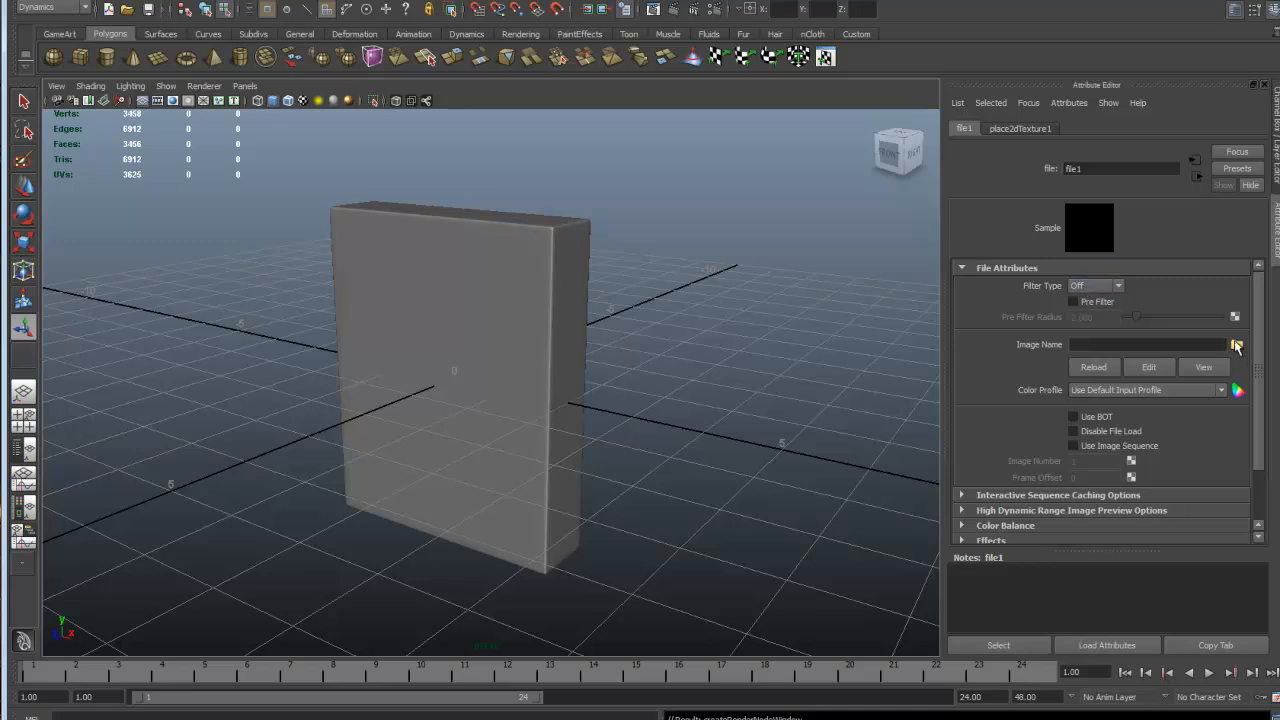
click(1237, 345)
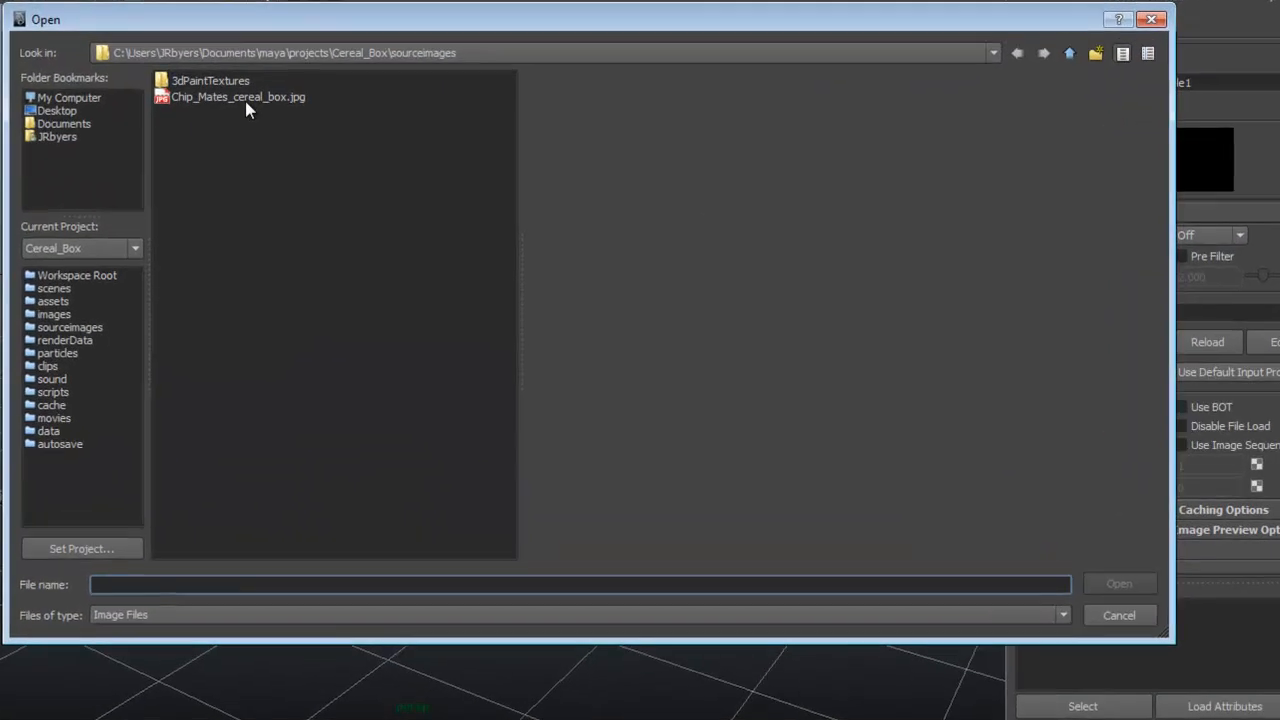
click(356, 181)
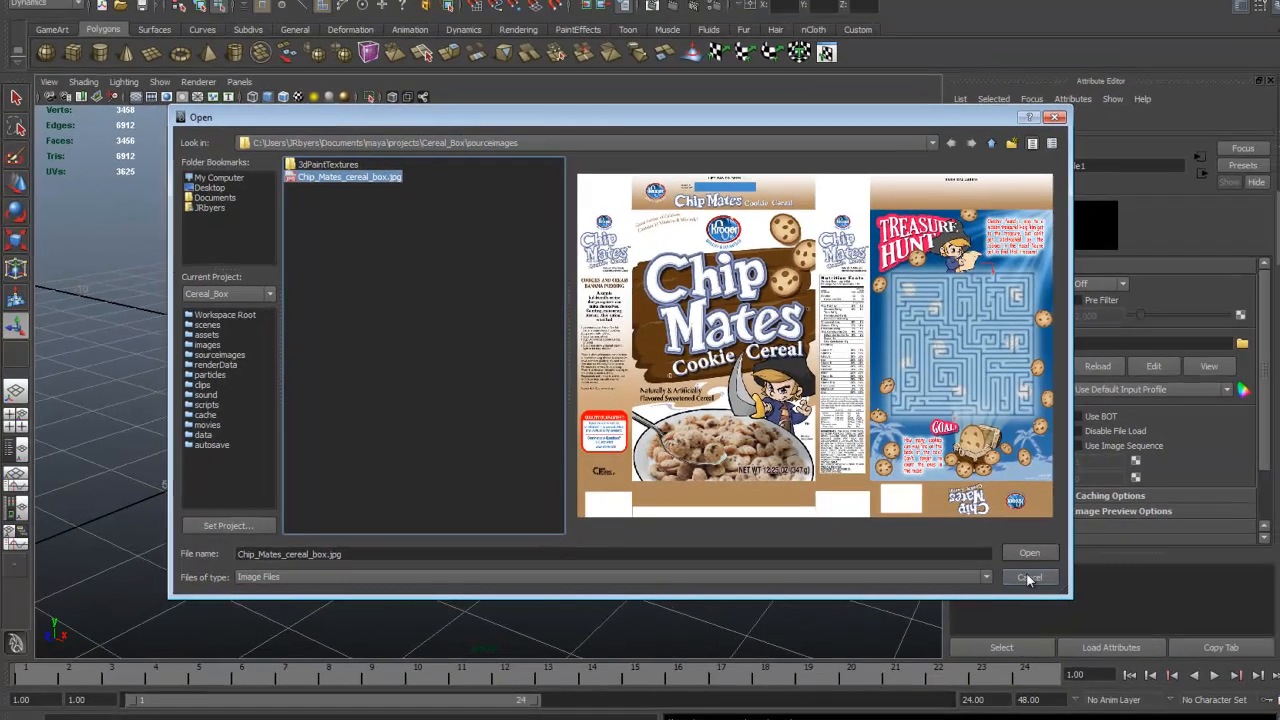
click(1028, 578)
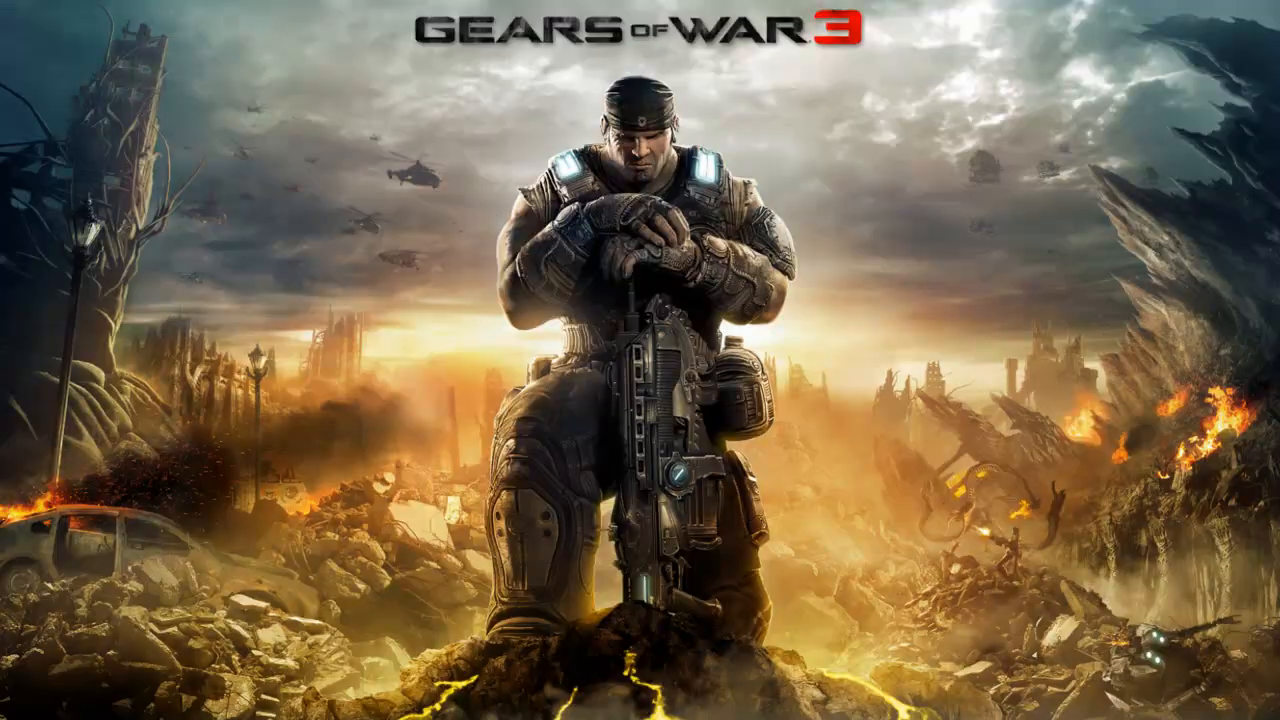
- Switch to Windows Explorer and open the Cereal_Box project's images folder under Documents, maya, projects
key(super)
click(252, 454)
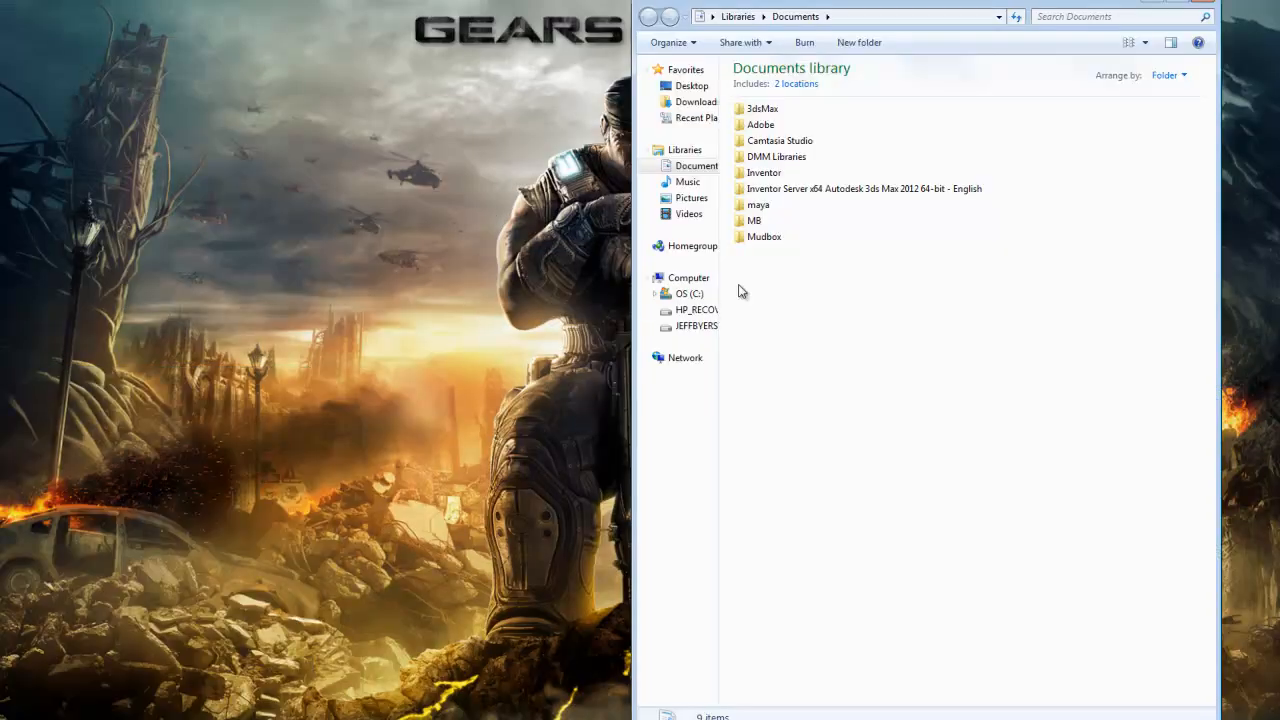
double_click(762, 205)
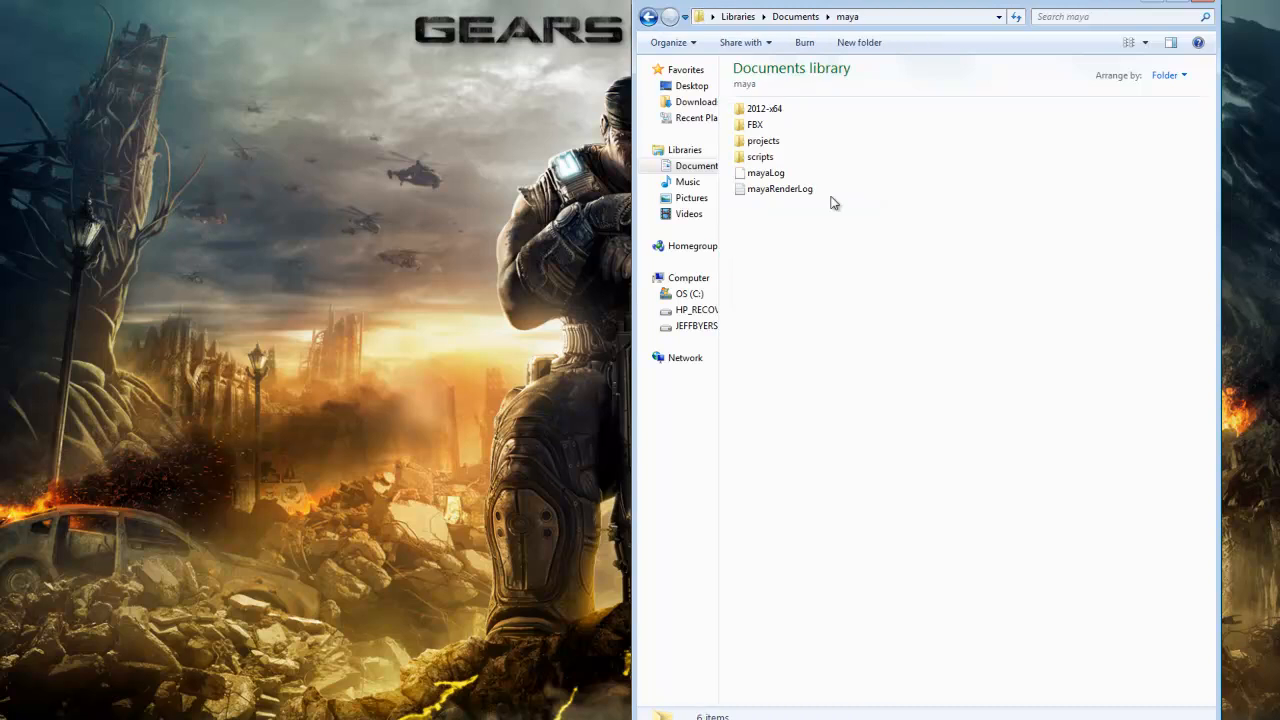
double_click(765, 140)
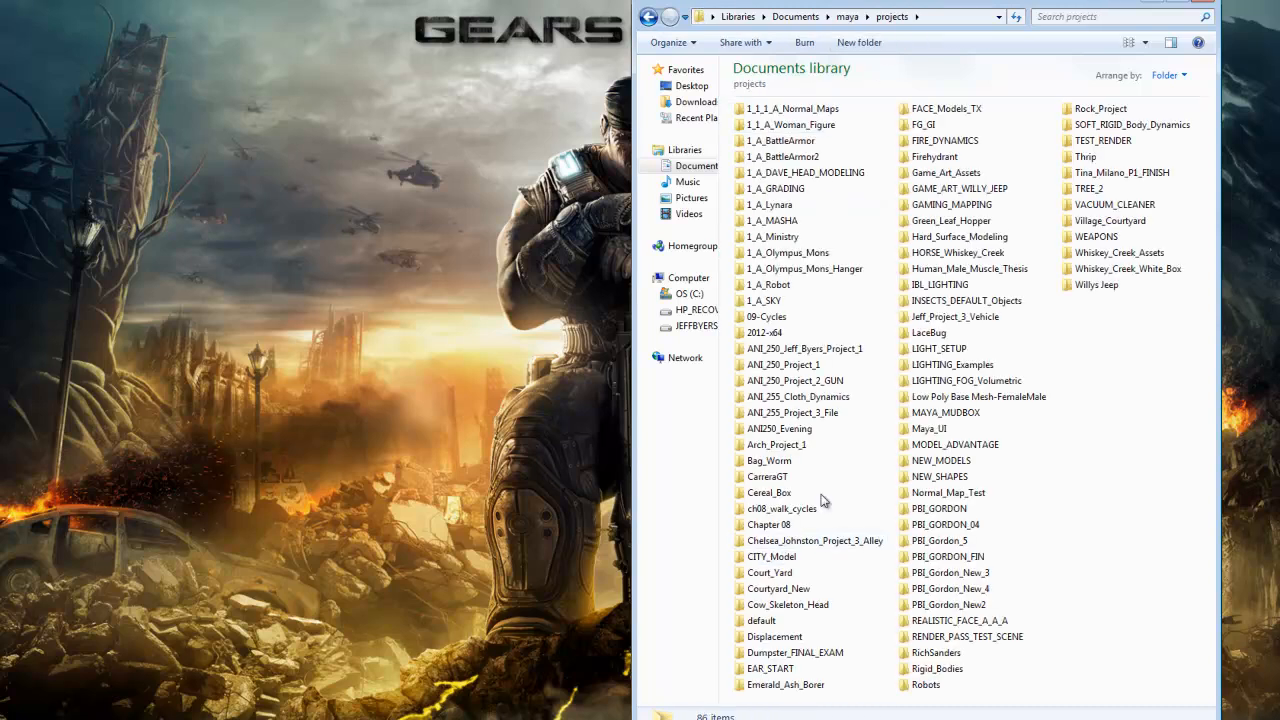
double_click(770, 493)
double_click(780, 302)
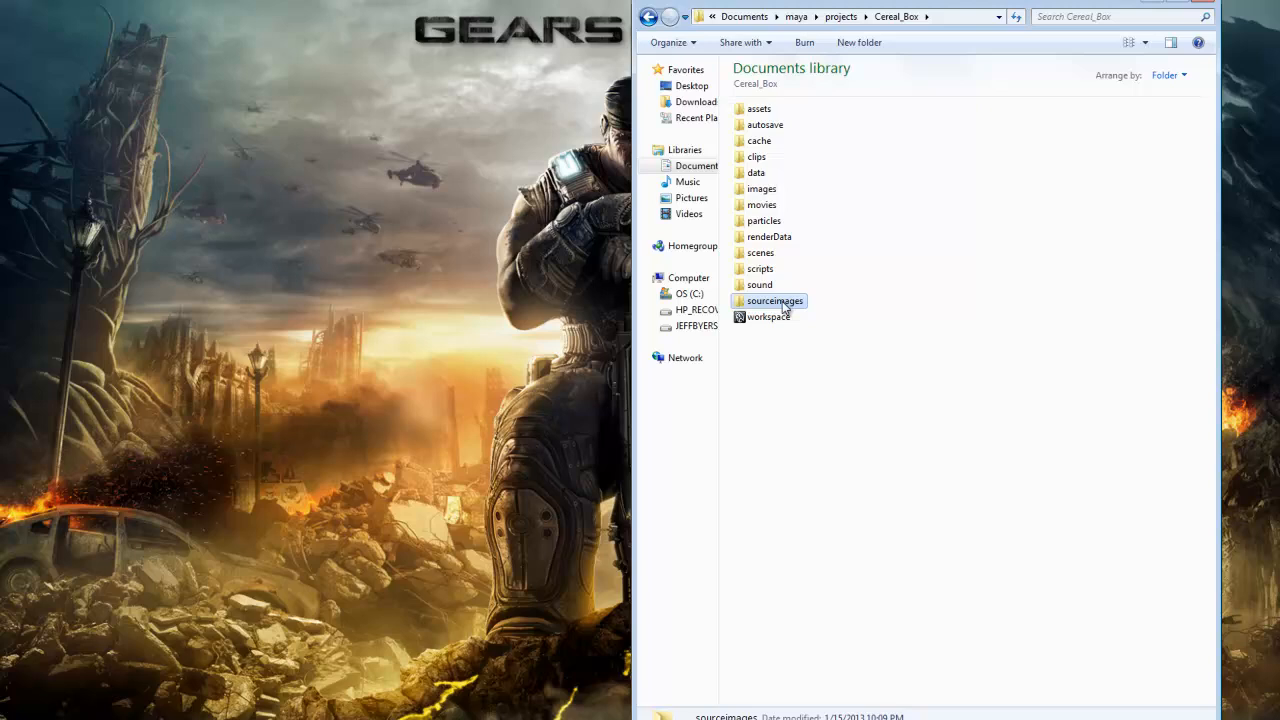
click(648, 17)
double_click(756, 197)
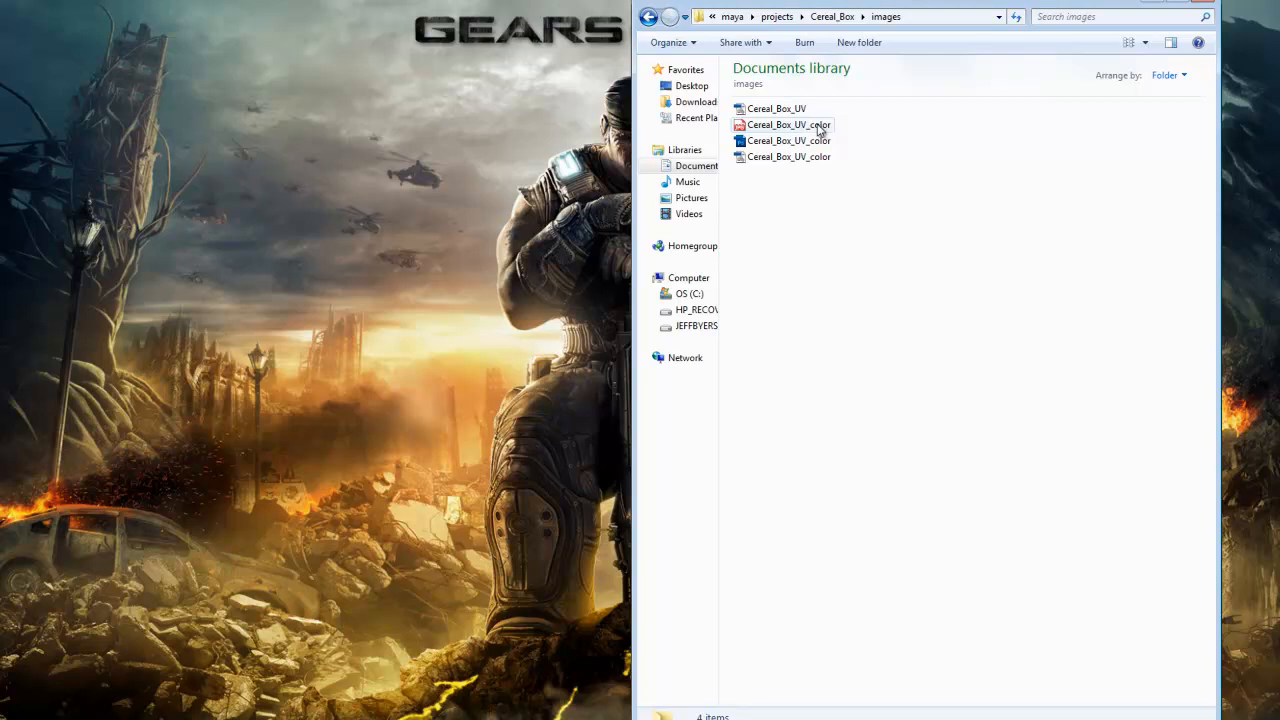
- Copy the JPG and TGA versions of Cereal_Box_UV_color from the images folder into the project's sourceimages folder
click(800, 157)
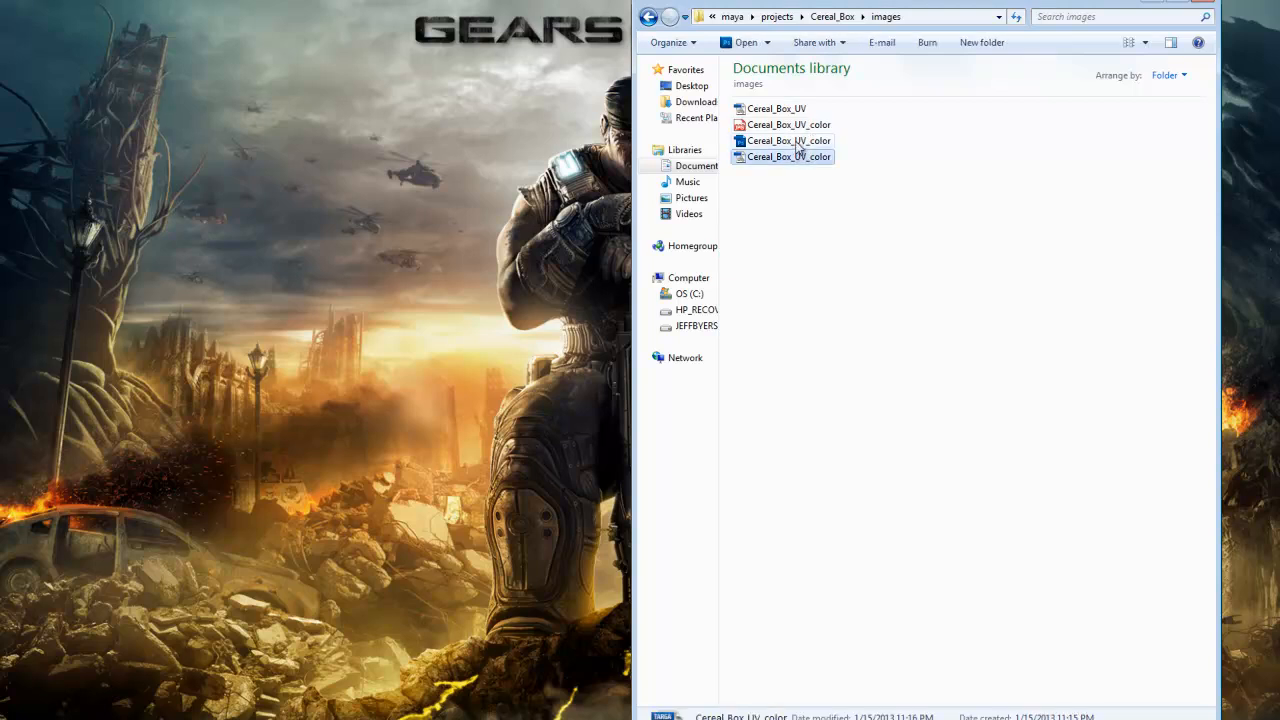
ctrl+click(795, 128)
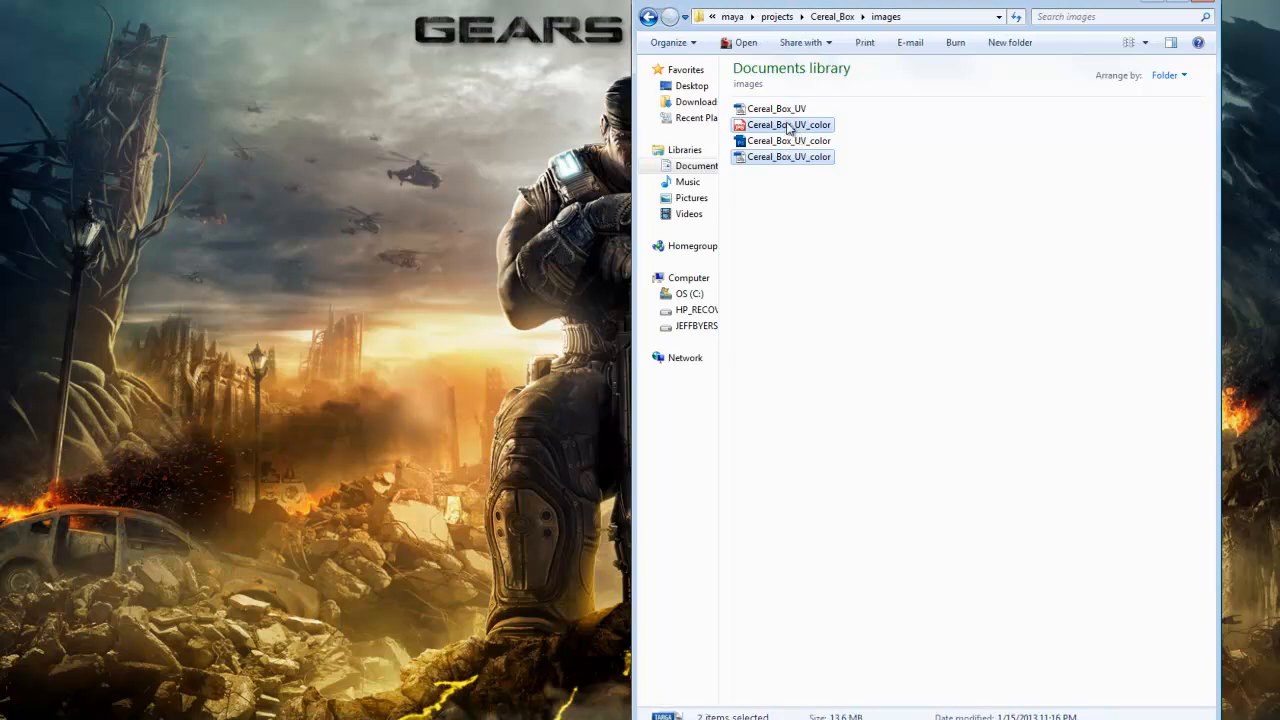
right_click(788, 128)
click(830, 290)
click(650, 17)
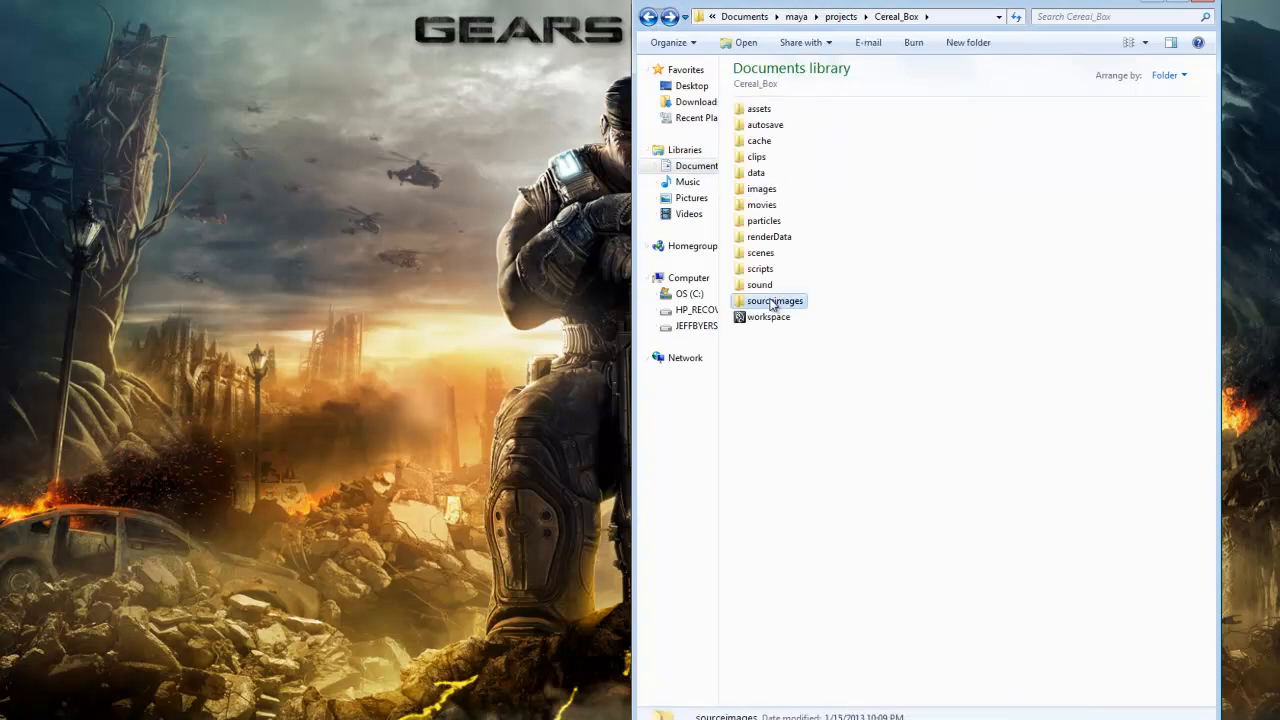
double_click(780, 296)
right_click(785, 293)
click(824, 395)
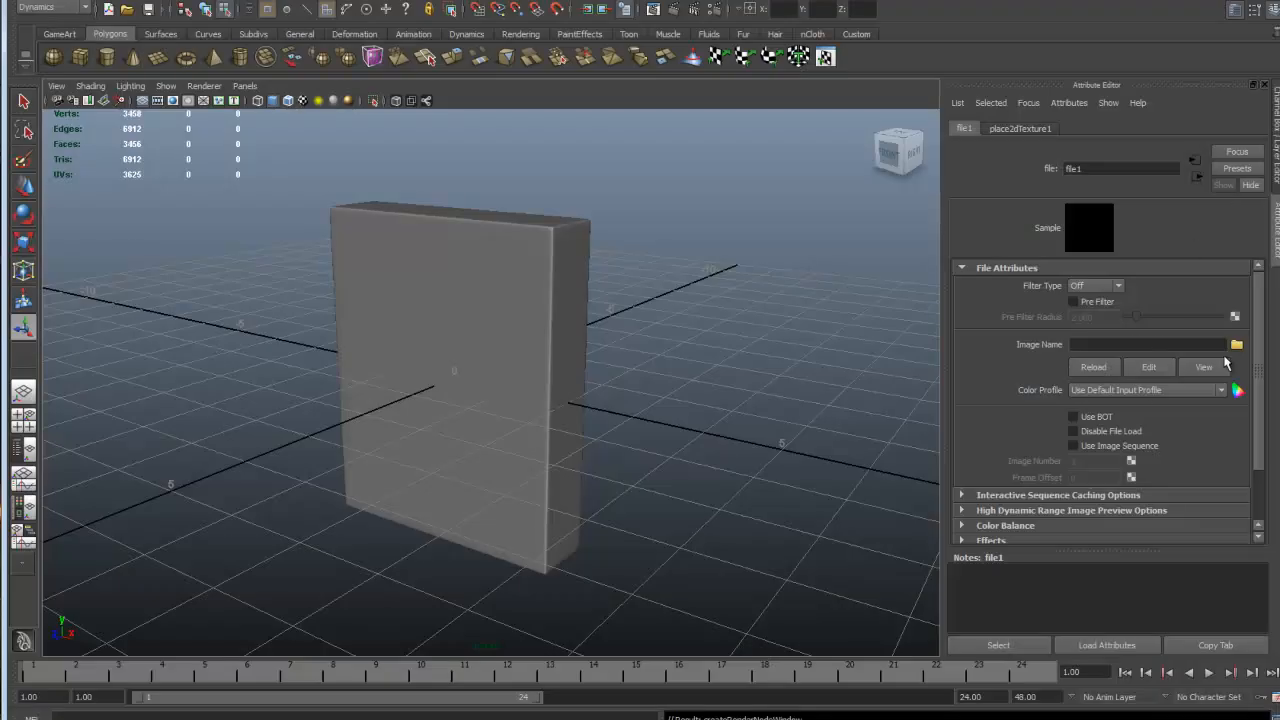
- In Maya, load Cereal_Box_UV_color.jpg from sourceimages into the file texture and turn on textured display in the viewport
click(1237, 344)
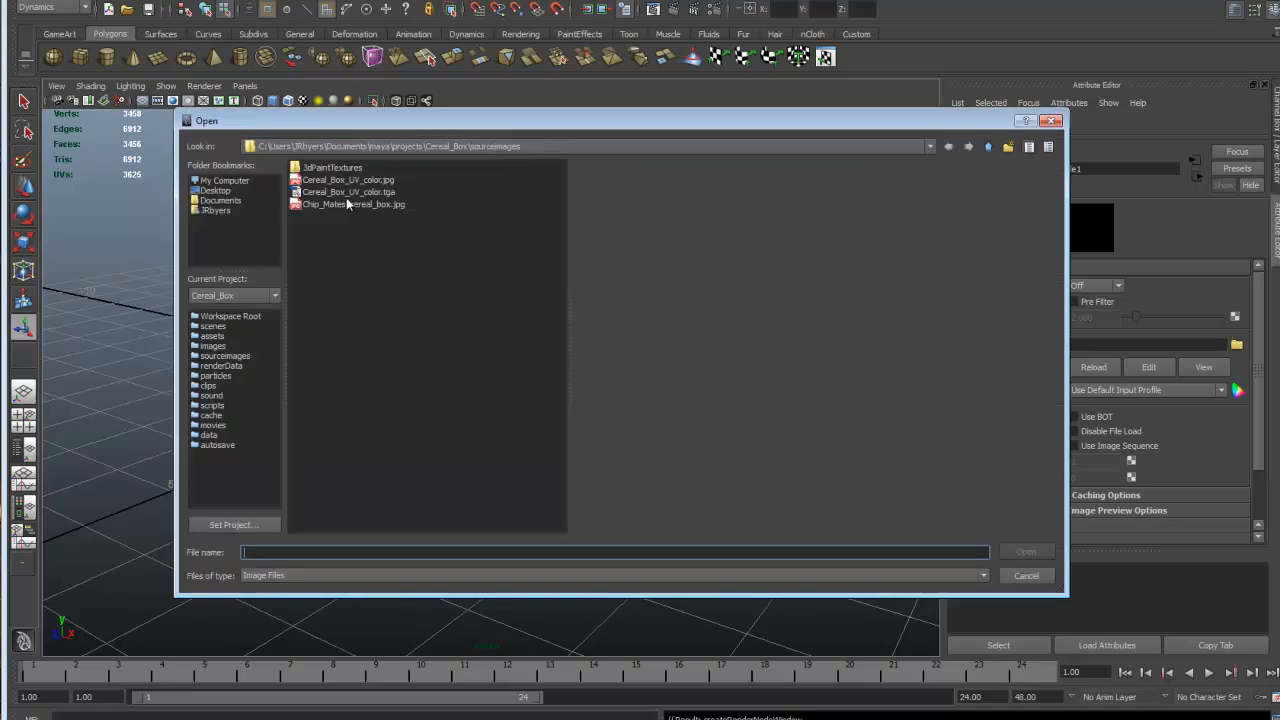
click(365, 181)
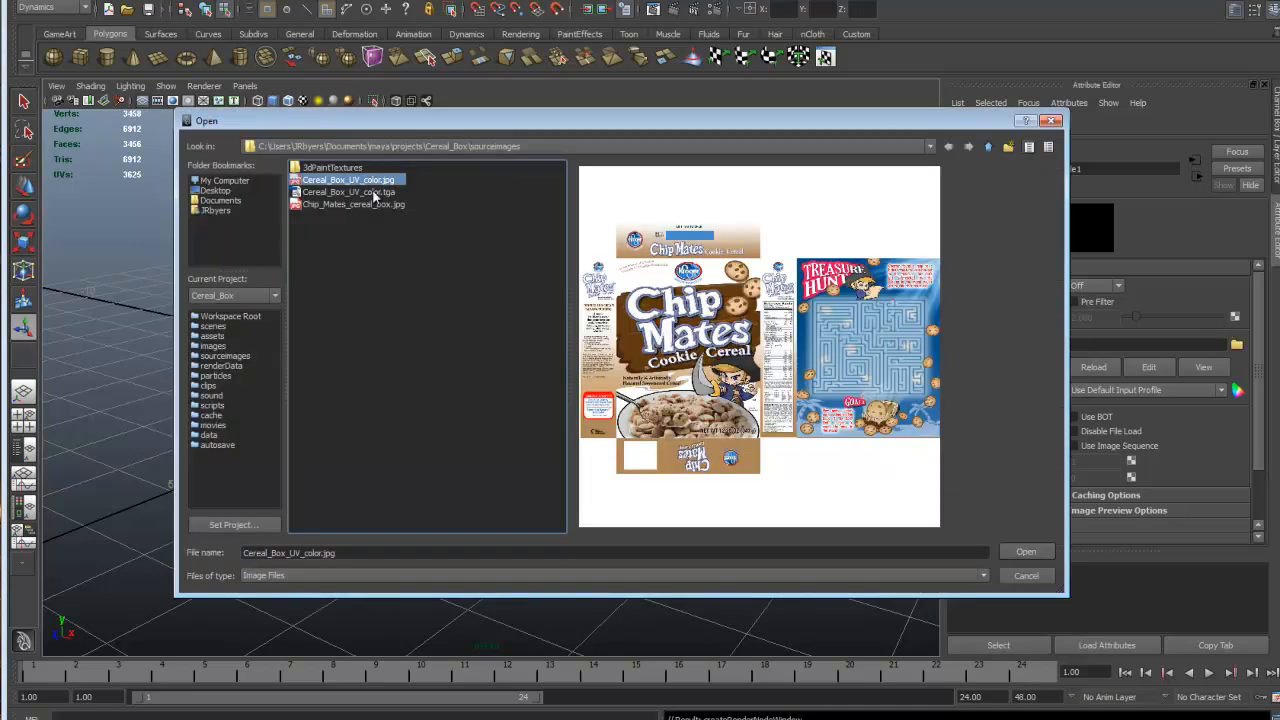
click(1027, 553)
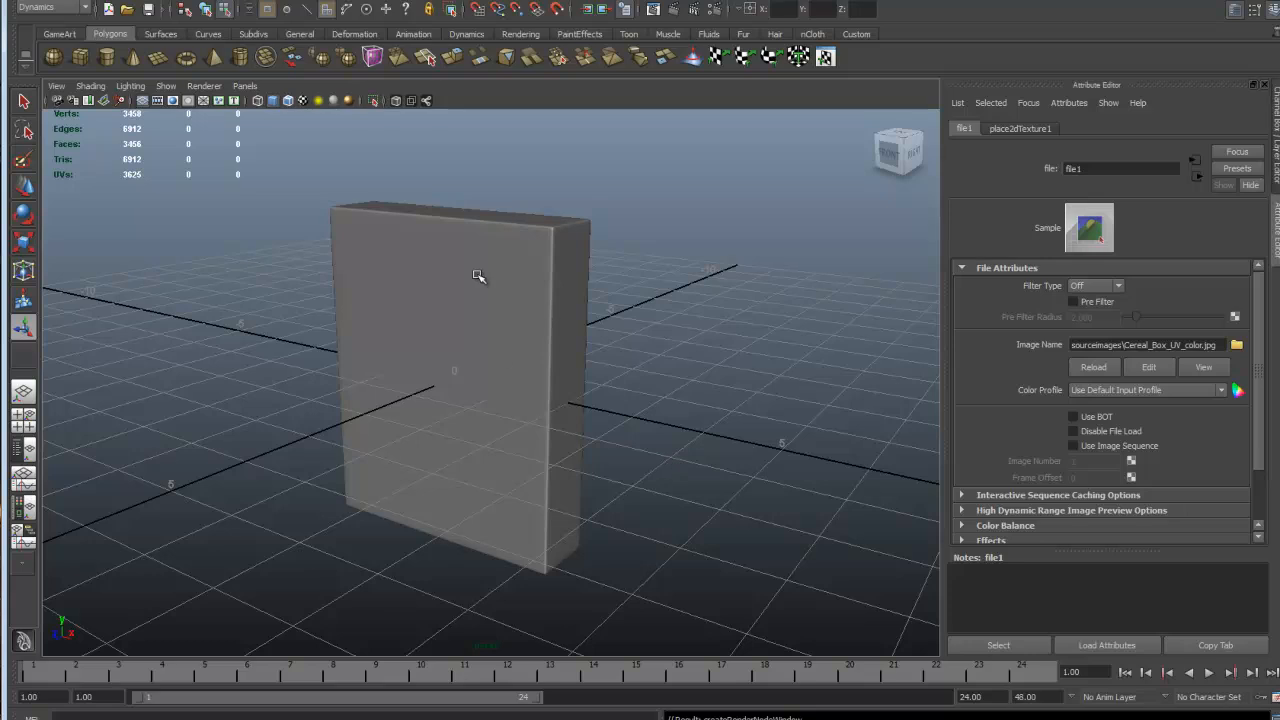
key(6)
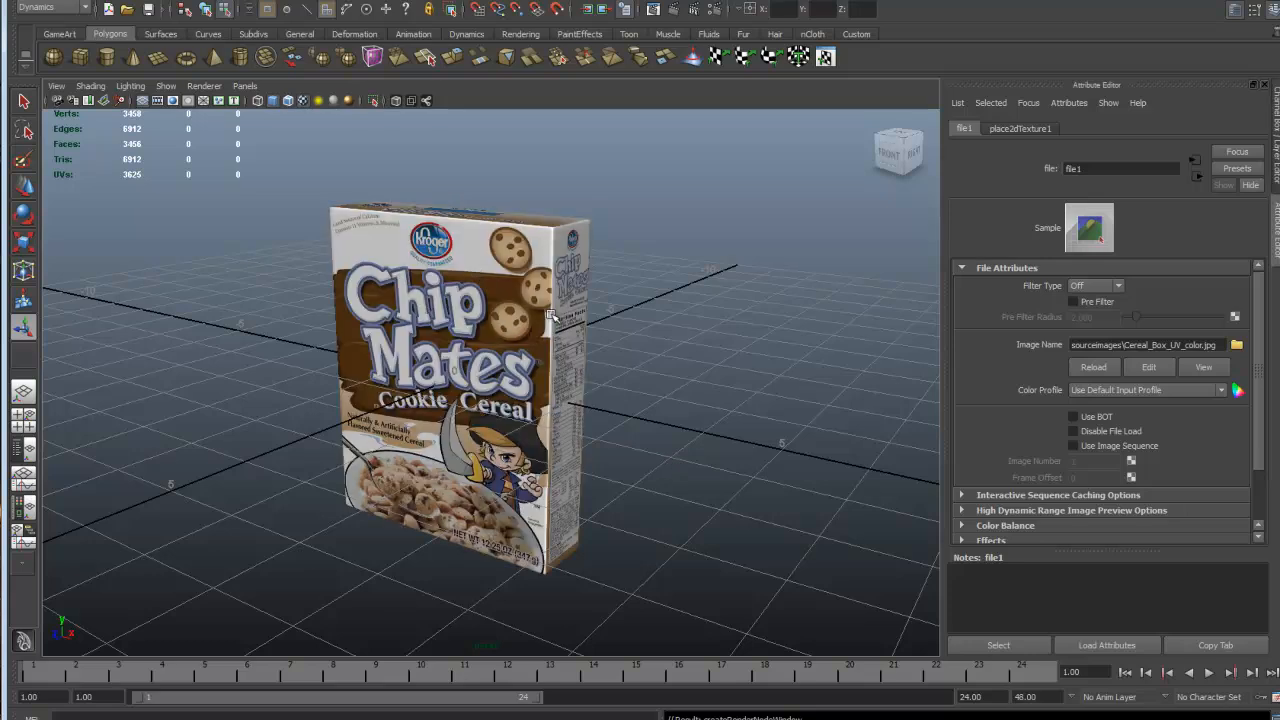
- Inspect how the texture sits on the front and side faces of the cereal box
alt+drag(588, 328, 495, 390)
click(531, 429)
mouse_move(531, 429)
alt+mouse_down()
mouse_move(569, 406)
mouse_move(606, 437)
mouse_move(535, 451)
mouse_move(537, 429)
alt+mouse_up()
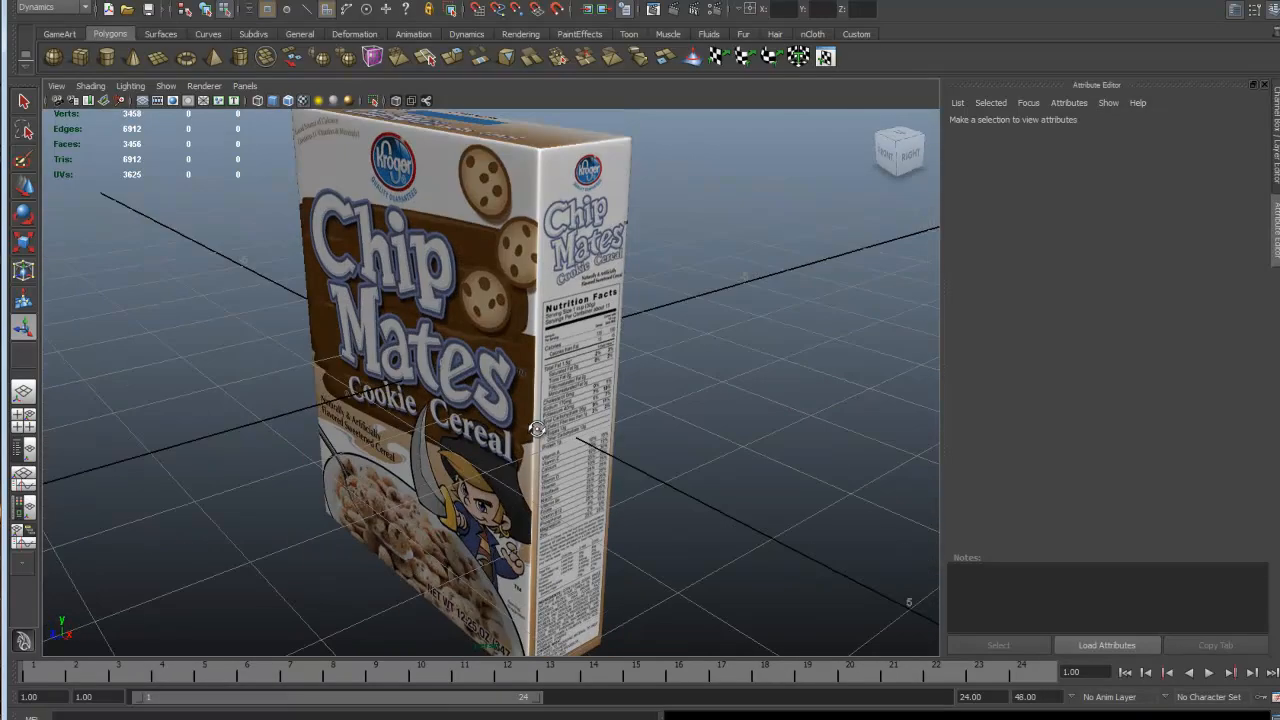
alt+drag(537, 343, 447, 299)
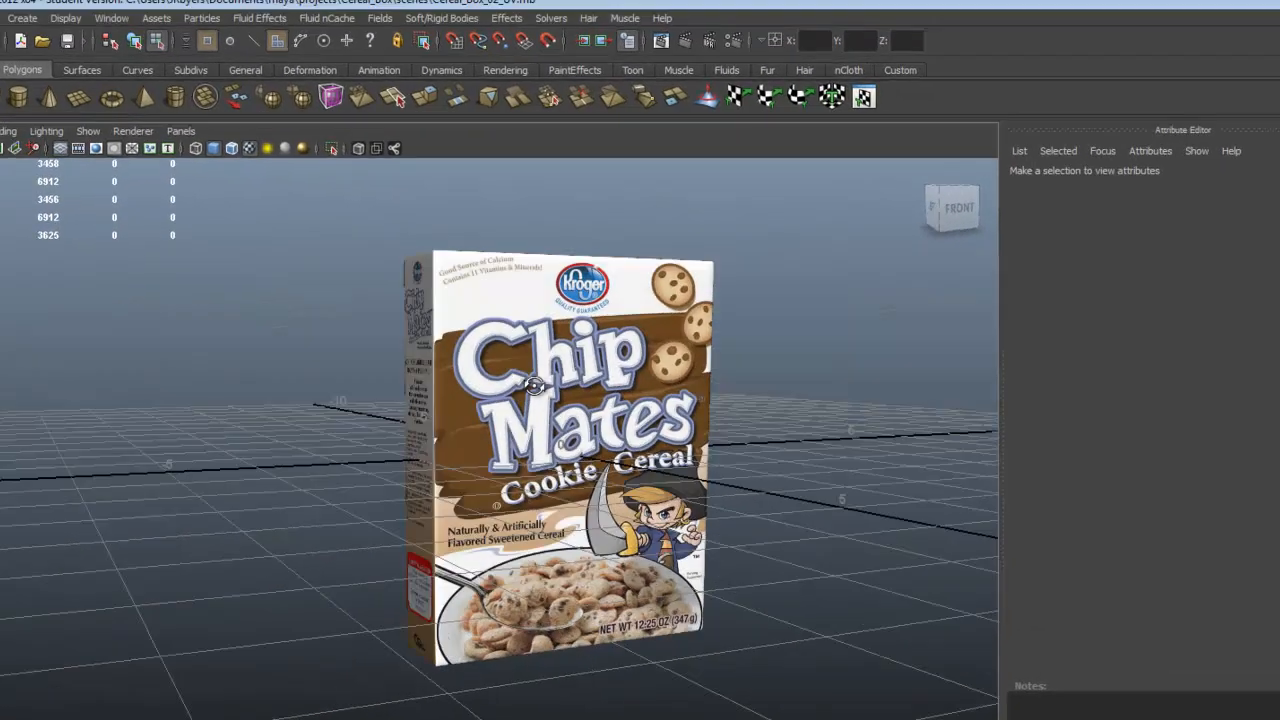
alt+drag(399, 446, 545, 545)
- Put the cereal box into component selection mode and open the UV Texture Editor
click(539, 507)
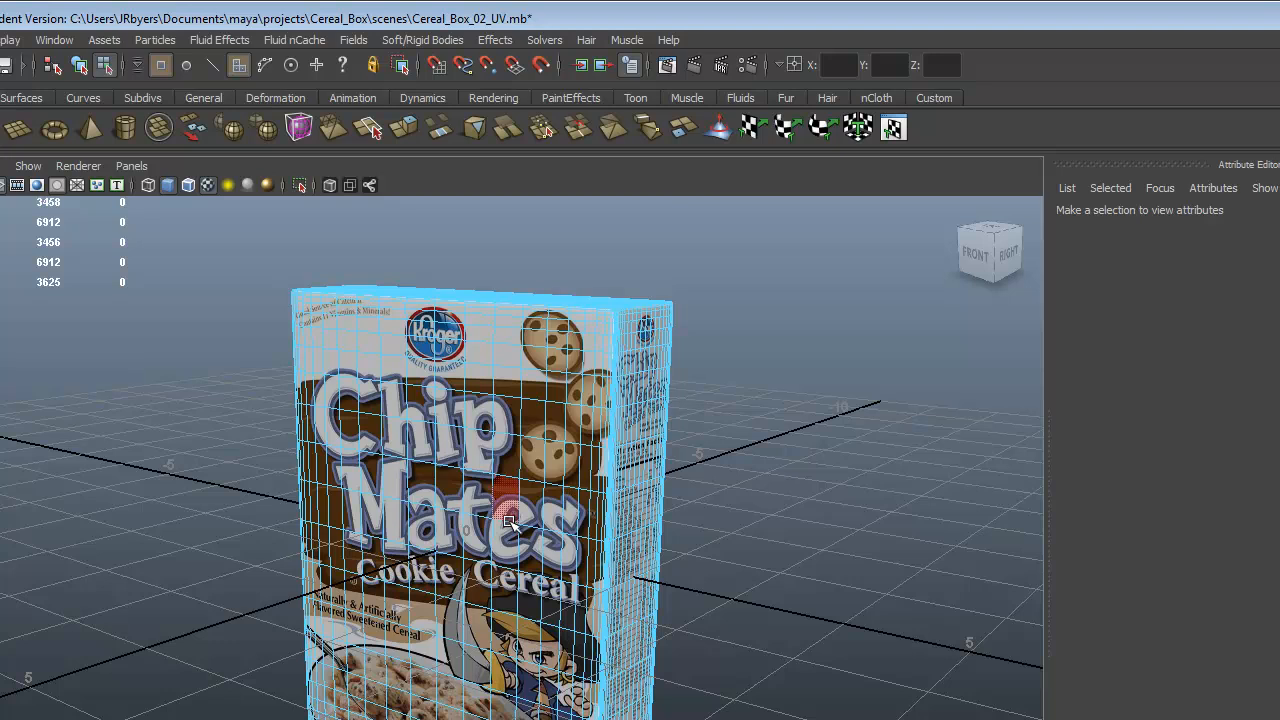
right_drag(507, 635, 614, 600)
mouse_move(614, 600)
alt+mouse_down()
mouse_move(580, 611)
mouse_move(609, 599)
mouse_move(598, 605)
alt+mouse_up()
click(668, 606)
click(591, 606)
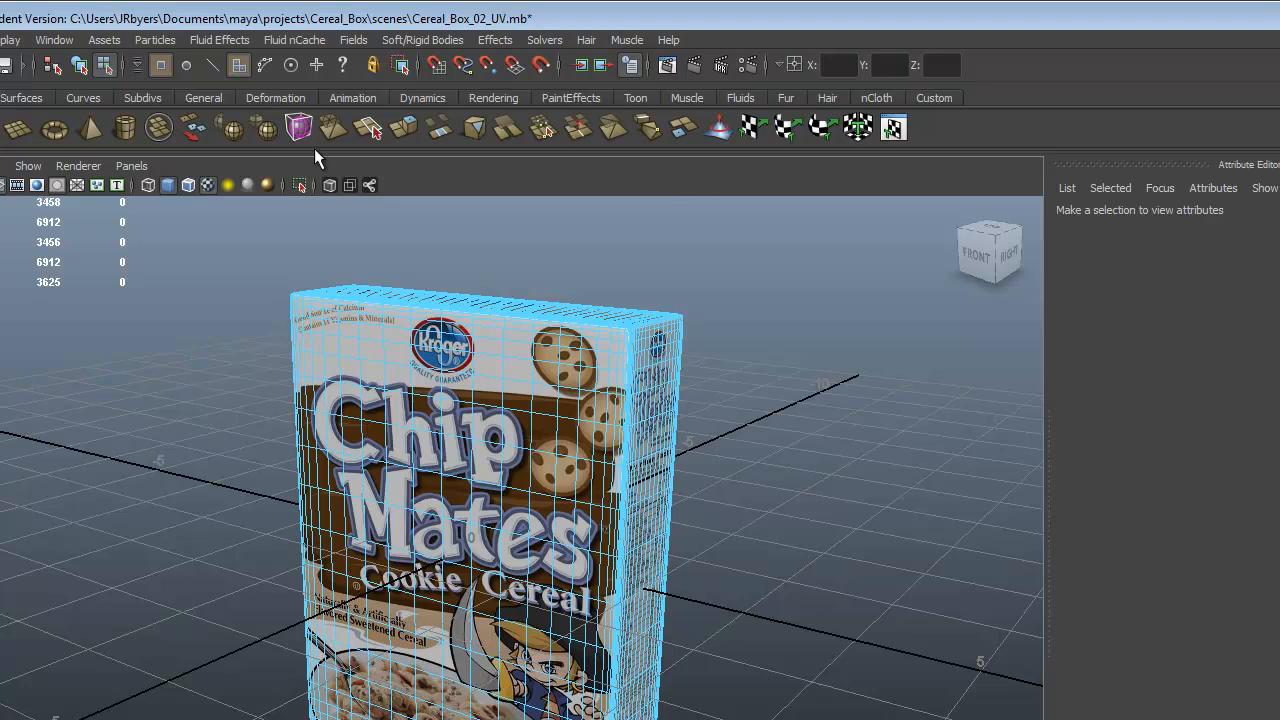
click(62, 41)
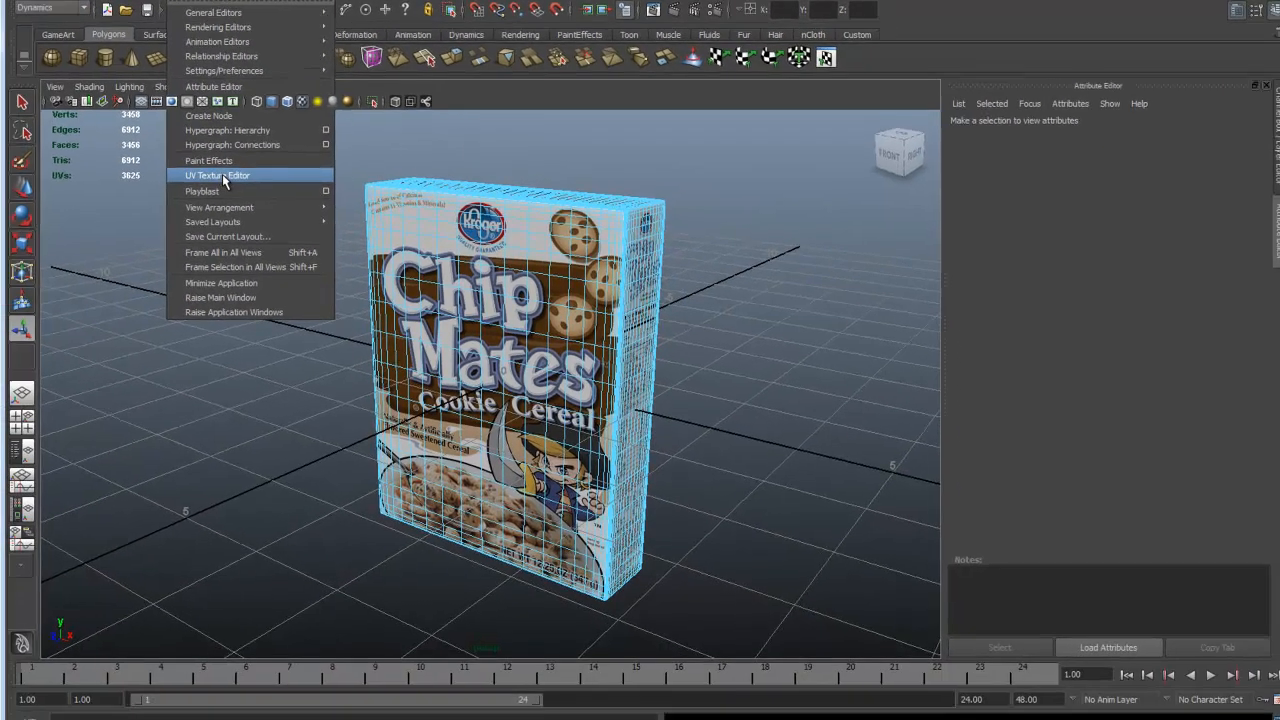
click(150, 236)
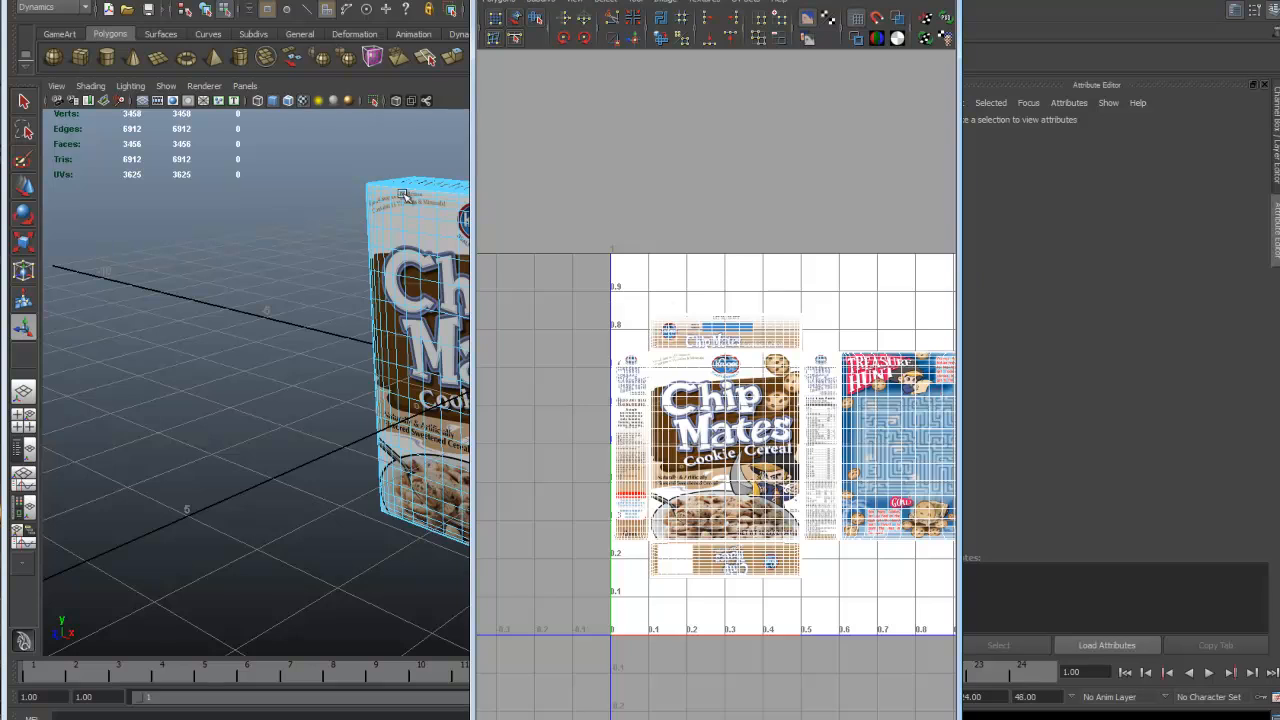
- Widen the UV Texture Editor window, frame the full UV layout in it, and place the window beside the box
drag(716, 6, 587, 0)
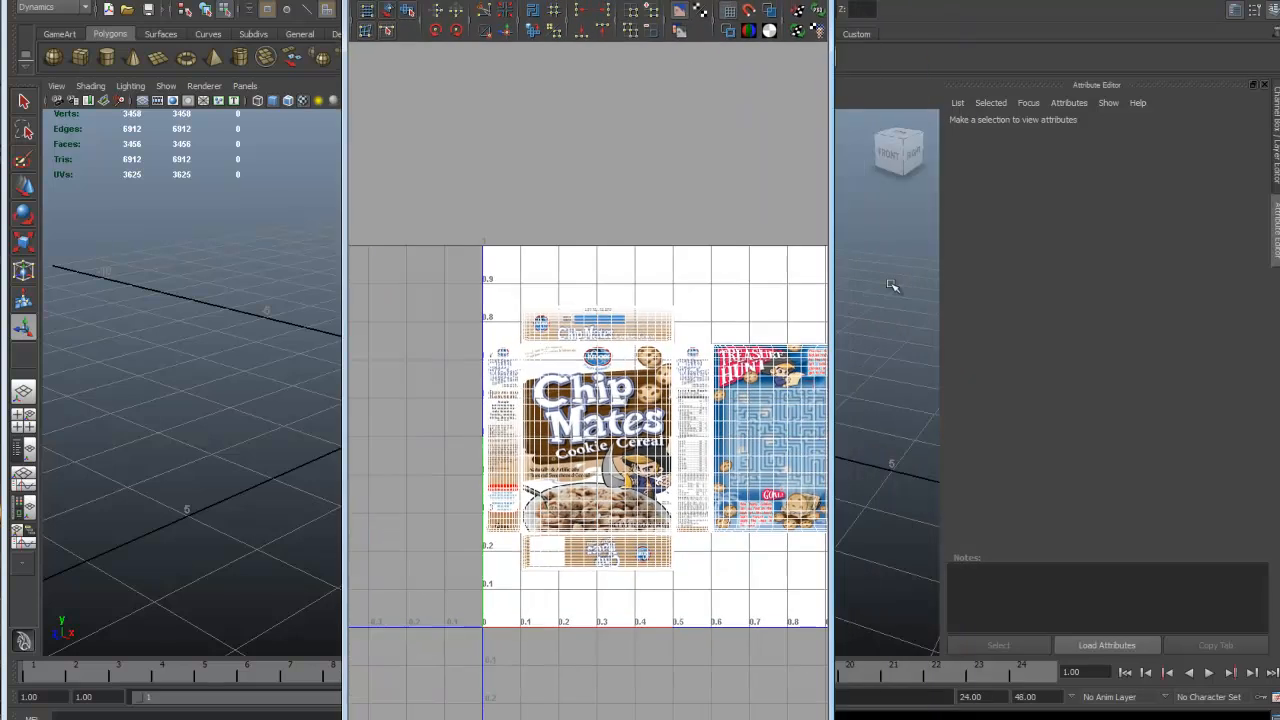
drag(834, 222, 1100, 225)
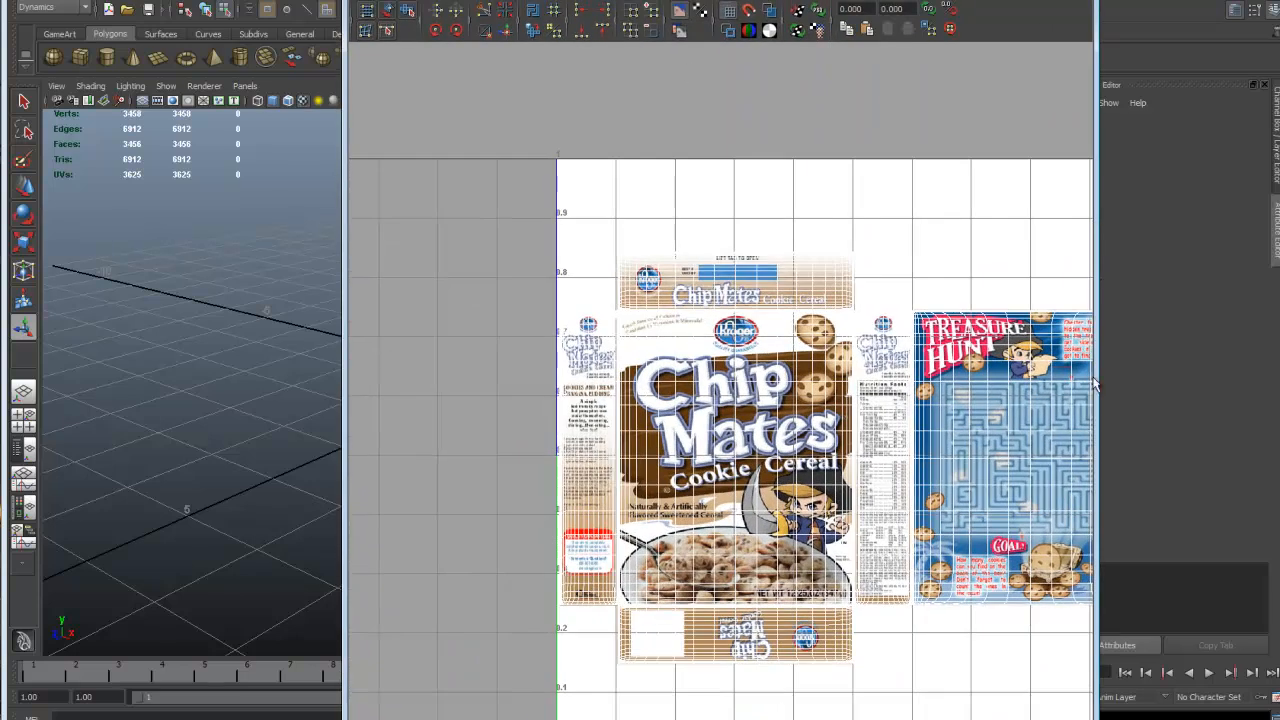
alt+middle_drag(829, 229, 694, 166)
scroll(694, 162, up, 3)
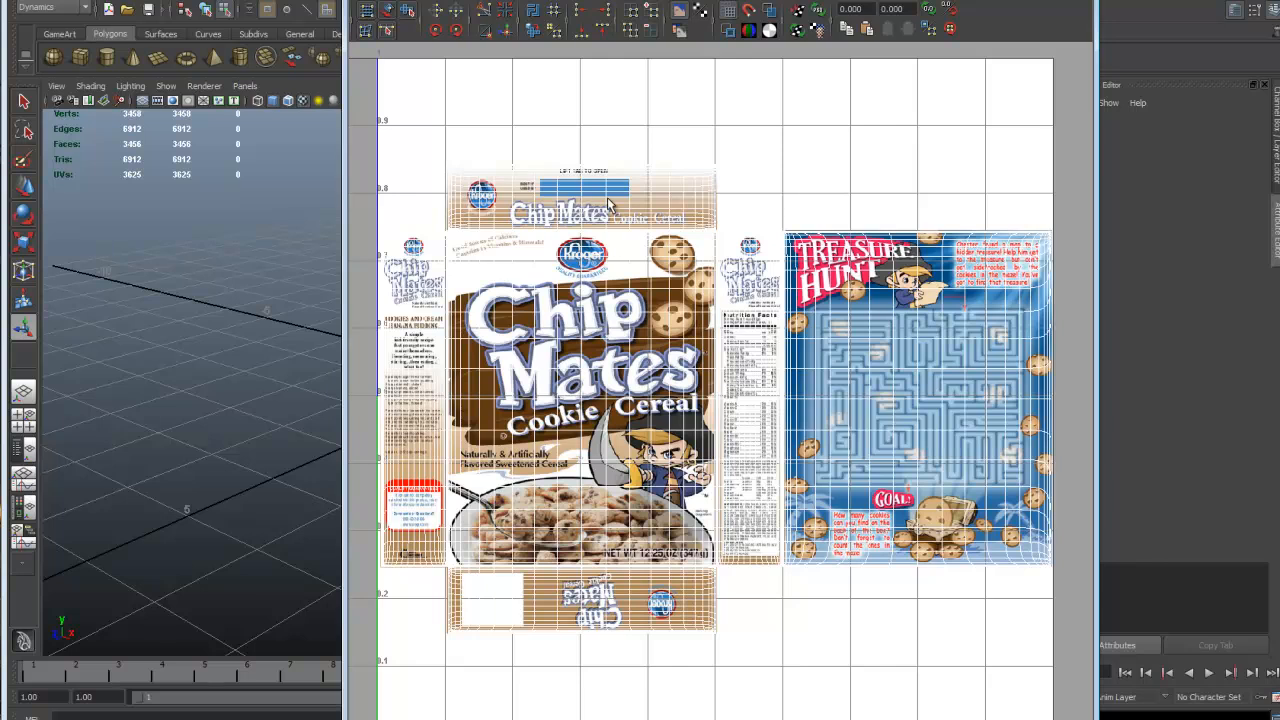
drag(422, 2, 553, 2)
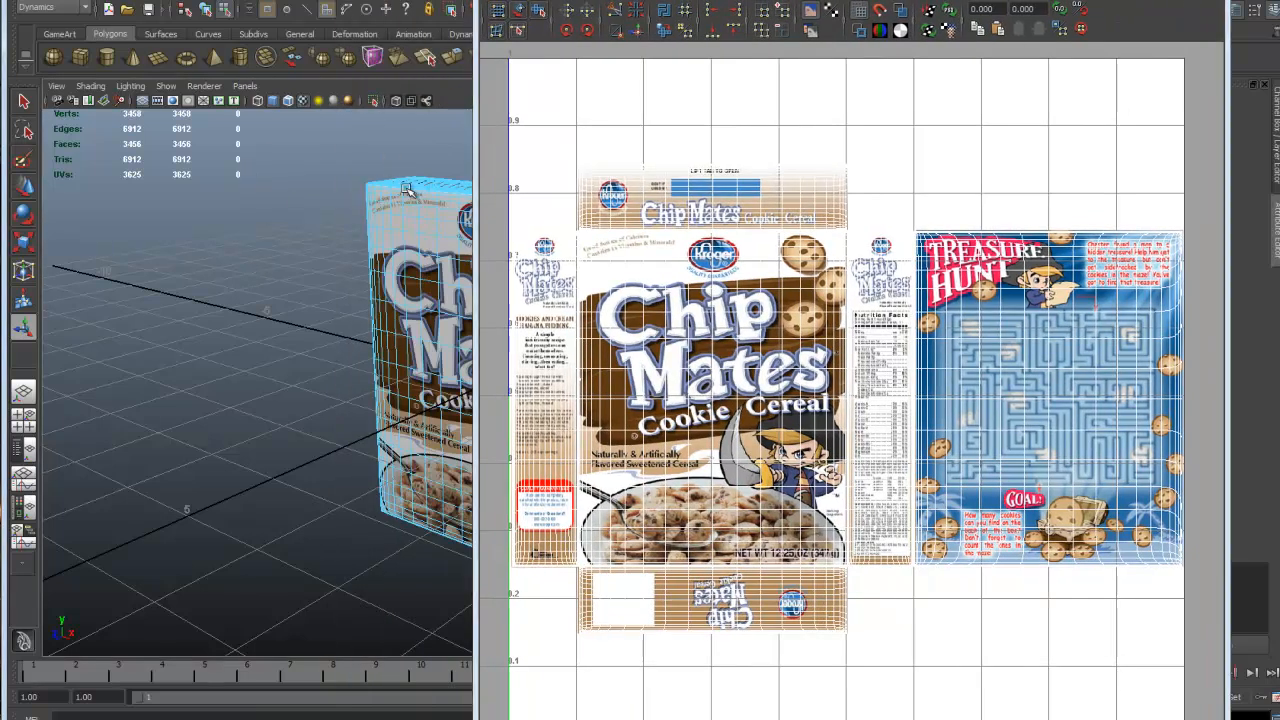
click(397, 272)
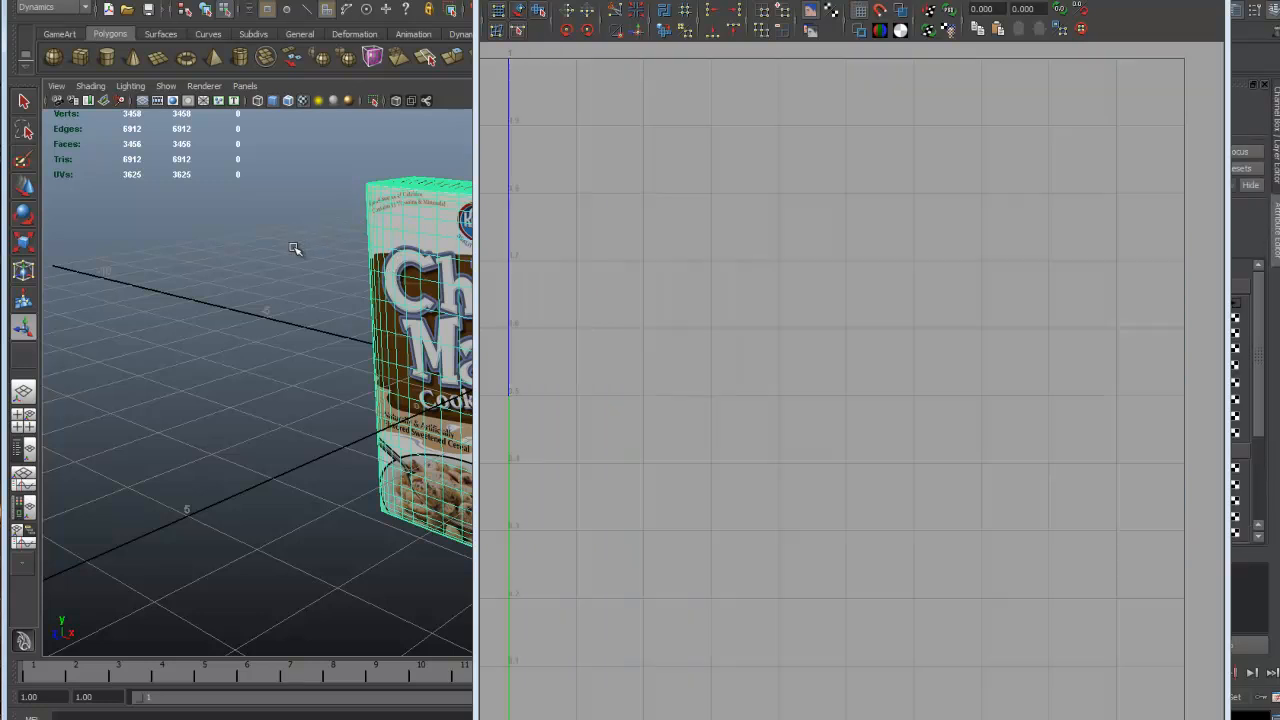
click(294, 247)
click(376, 218)
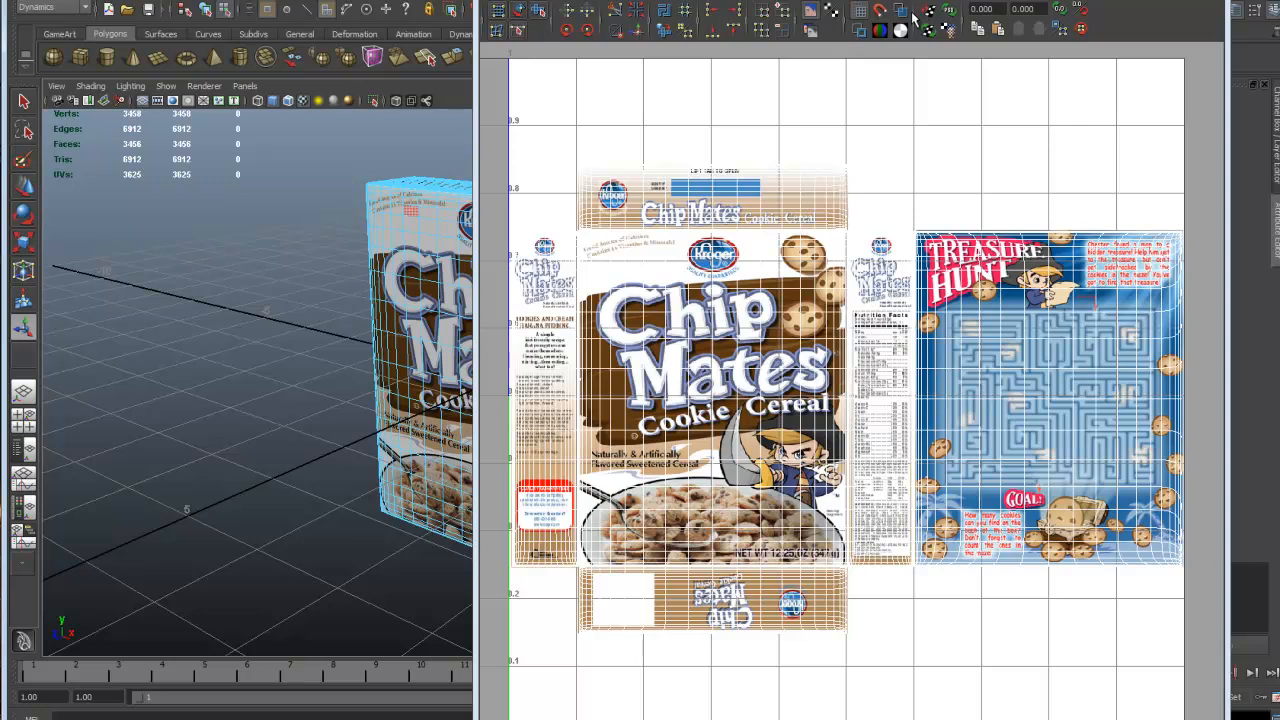
- Shade the UV shells and toggle the texture image off and on to compare it with the UV layout
click(901, 11)
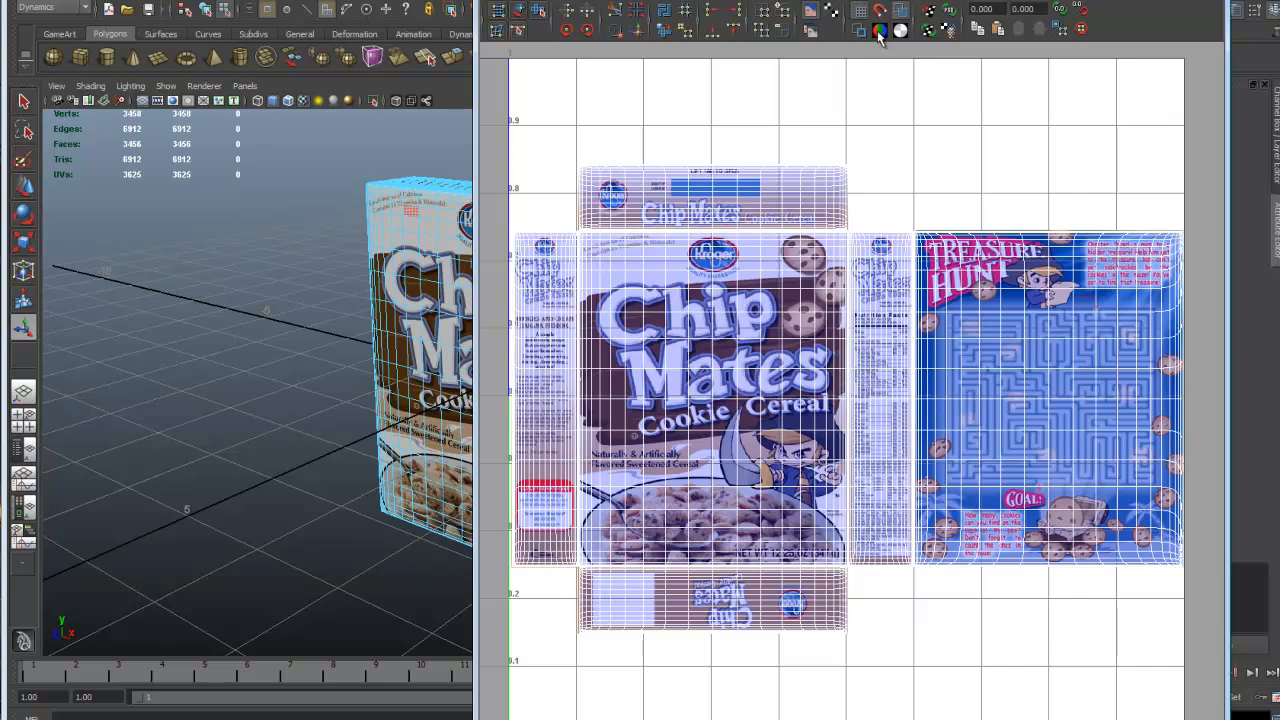
click(811, 12)
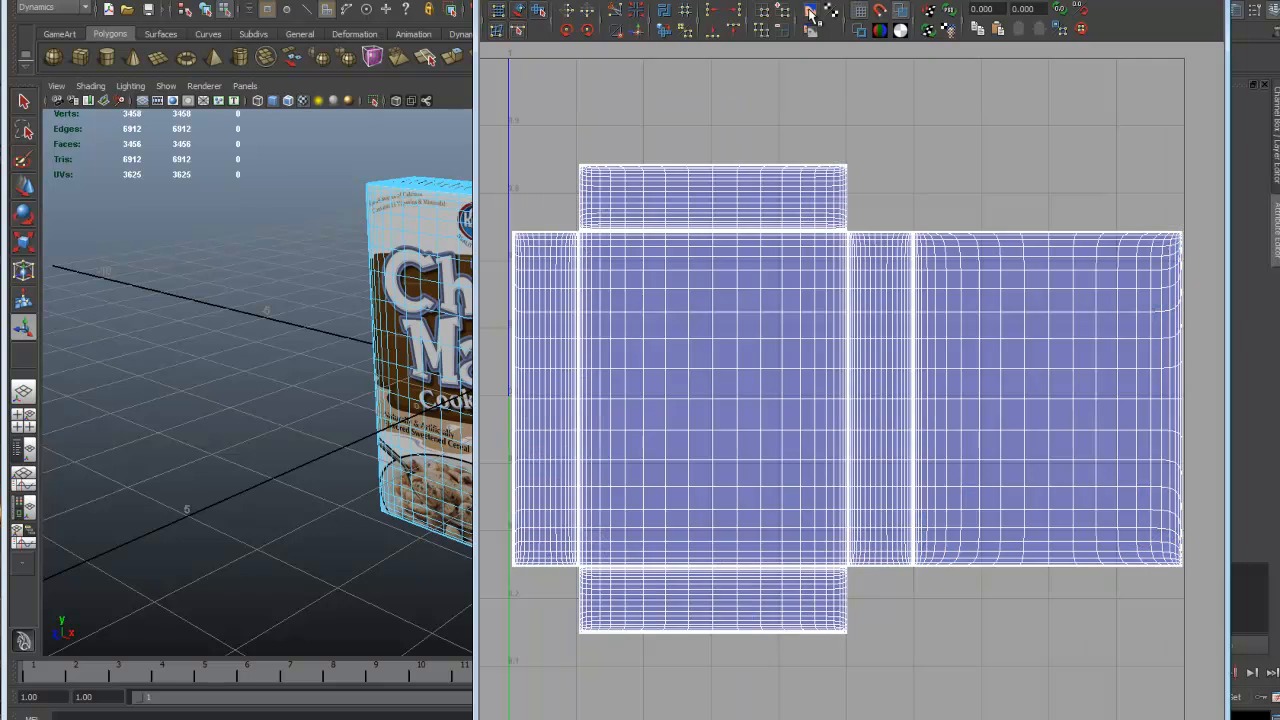
click(810, 12)
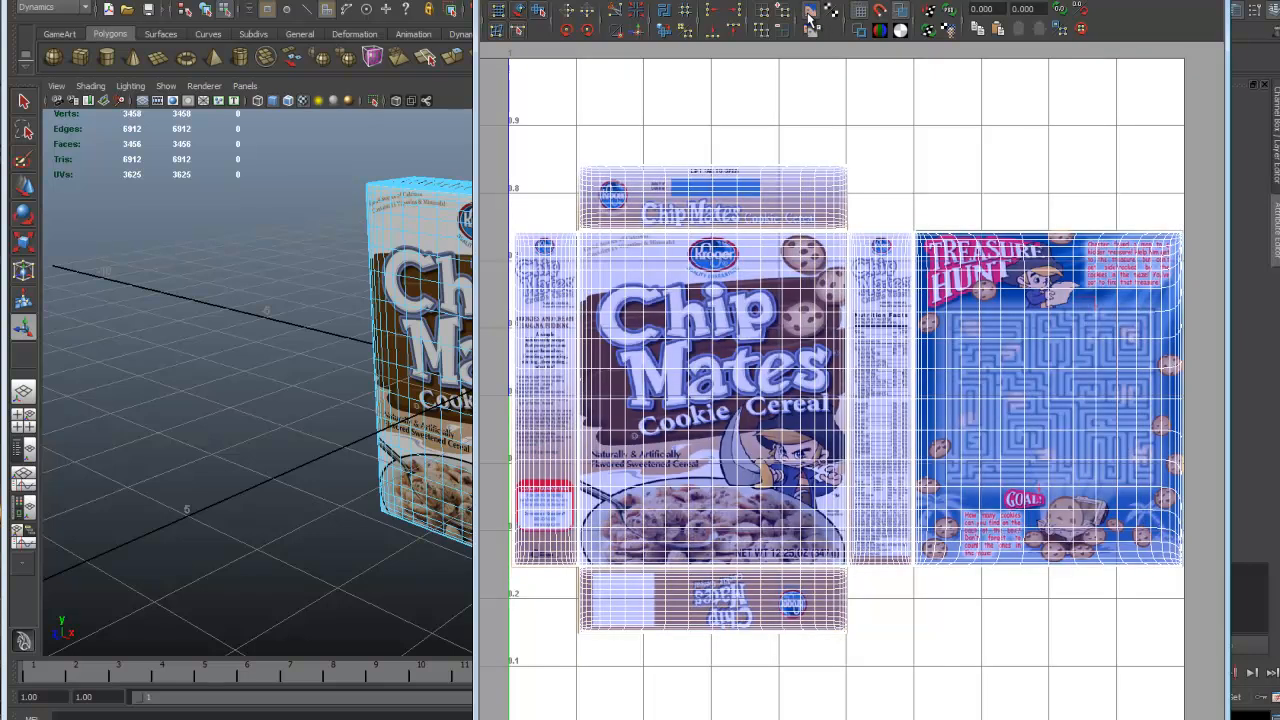
click(811, 12)
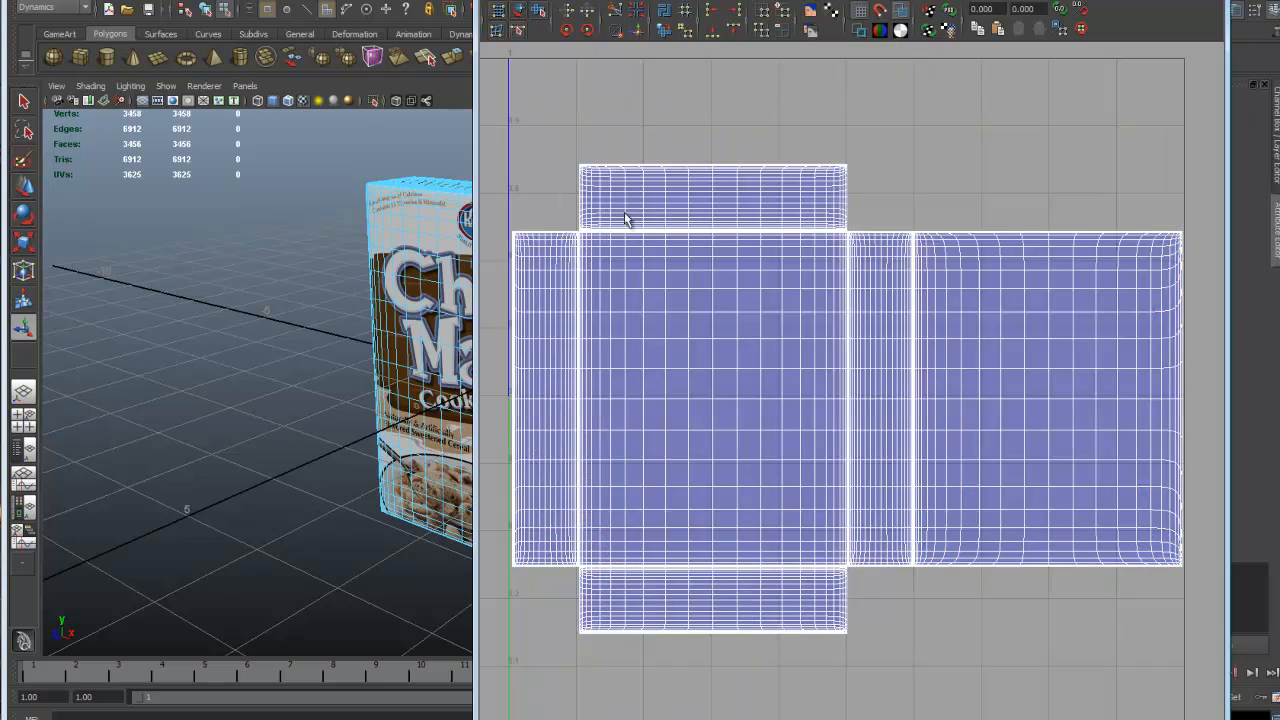
click(810, 12)
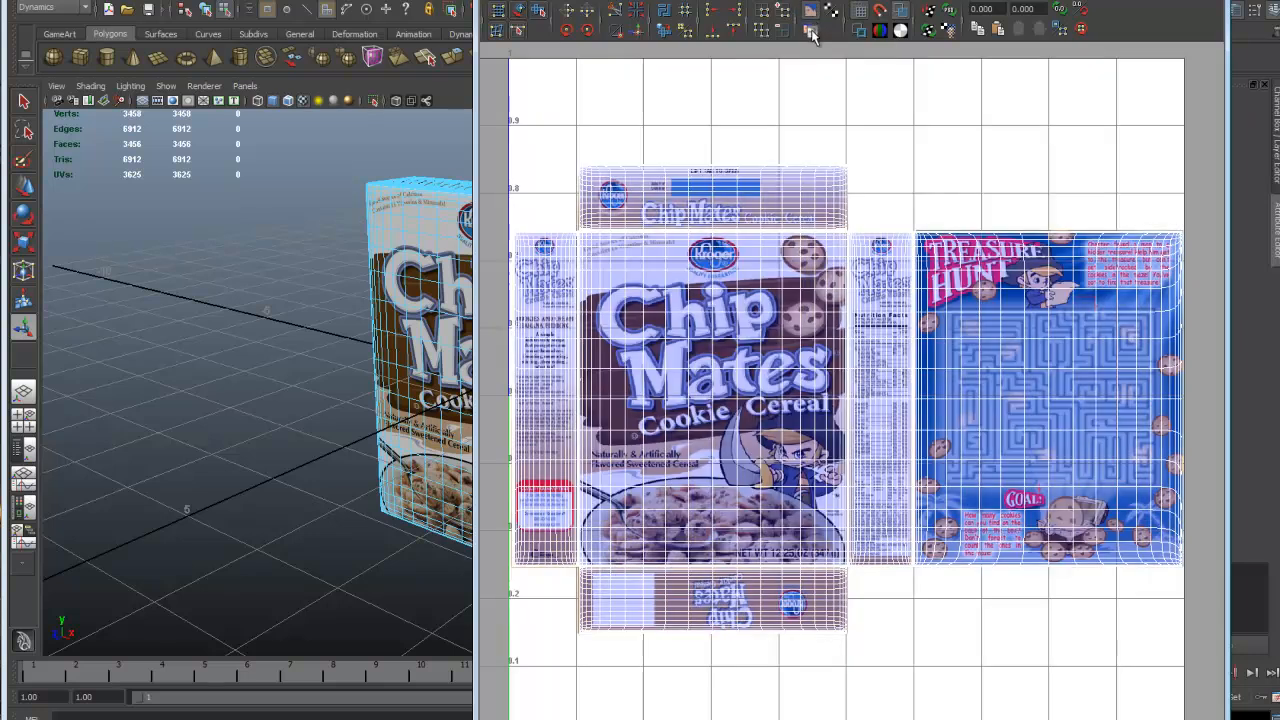
- Toggle the dimming of the texture image on and off to compare it with the UV shells
click(811, 31)
click(811, 30)
click(811, 30)
click(810, 30)
click(810, 30)
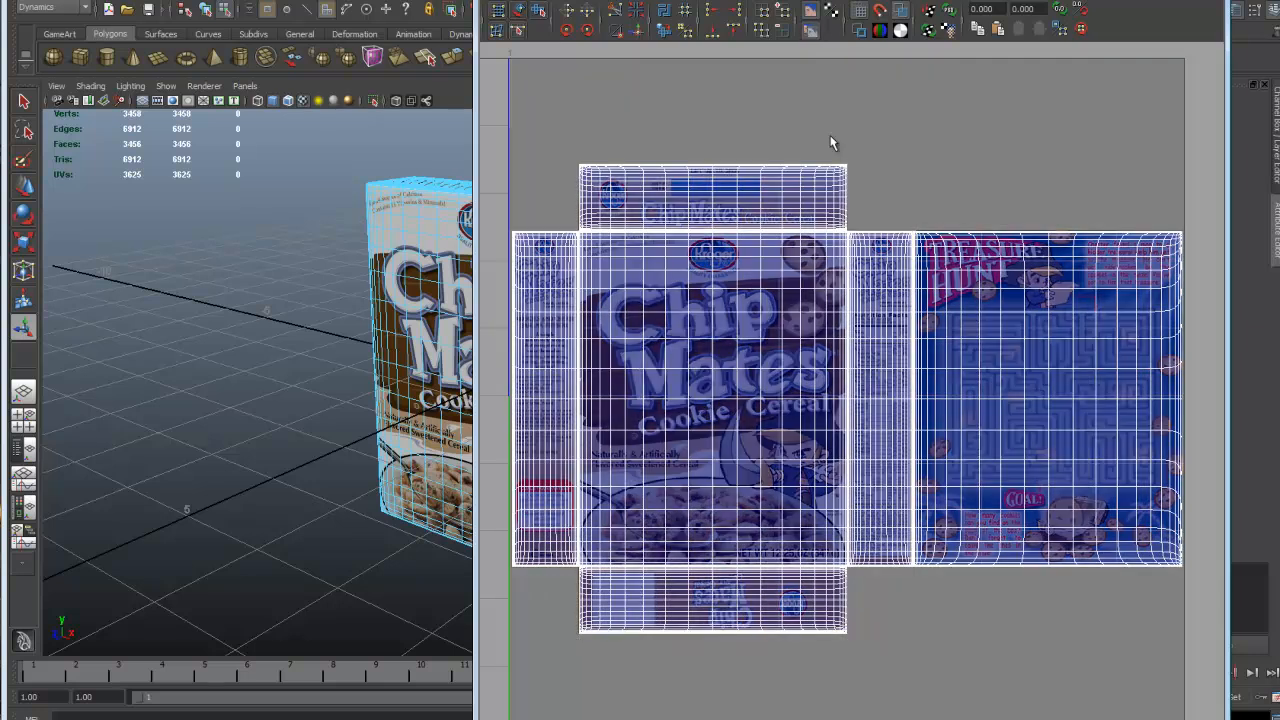
click(811, 30)
- Toggle the thick texture borders on and off around the UV shells laid over the cereal box image
click(864, 35)
click(864, 35)
click(864, 35)
click(864, 35)
click(864, 35)
click(864, 35)
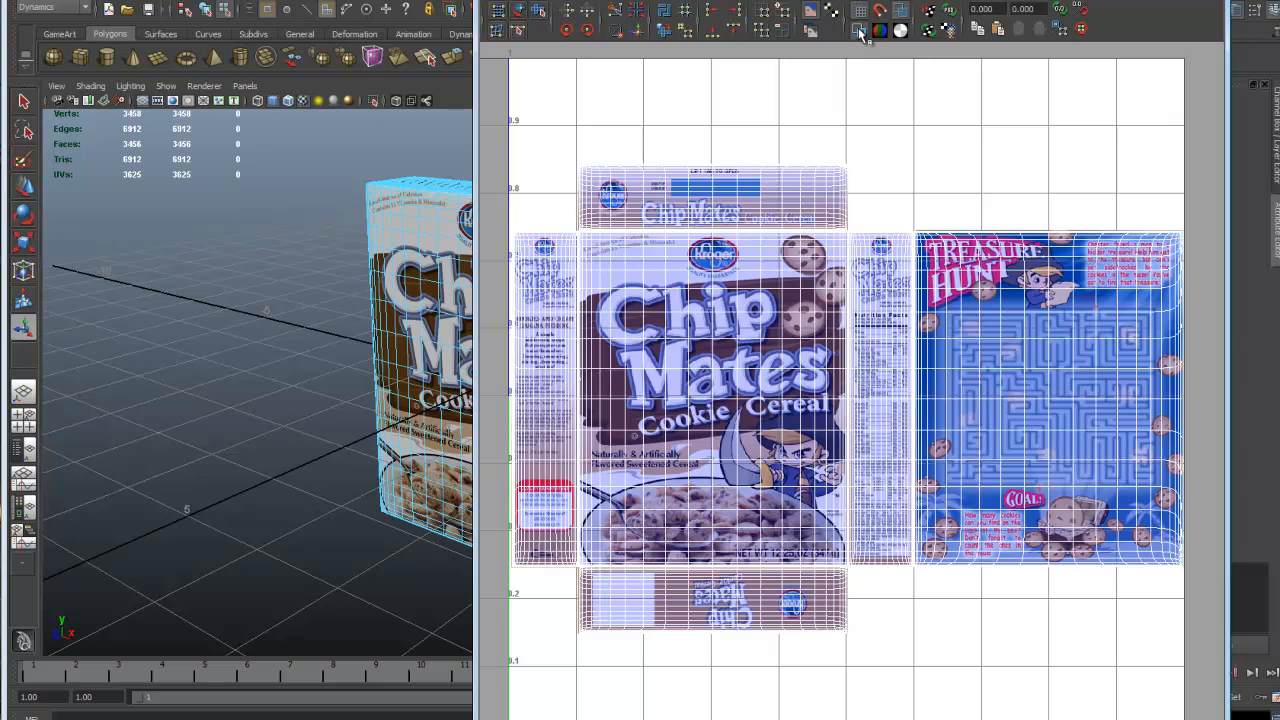
- Hide the texture image, examine the bare UV shells with texture borders on and off, and restore the image with the borders off
click(810, 13)
click(858, 30)
click(860, 32)
click(860, 32)
click(860, 32)
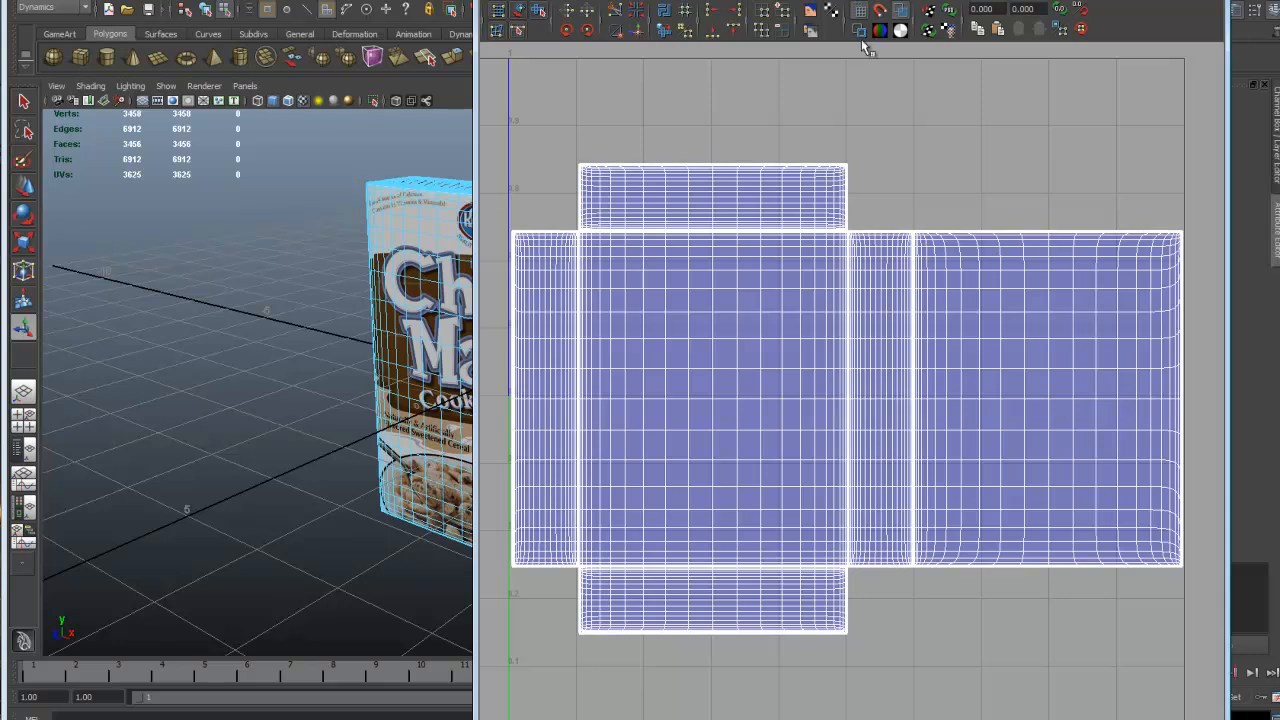
click(860, 31)
click(860, 31)
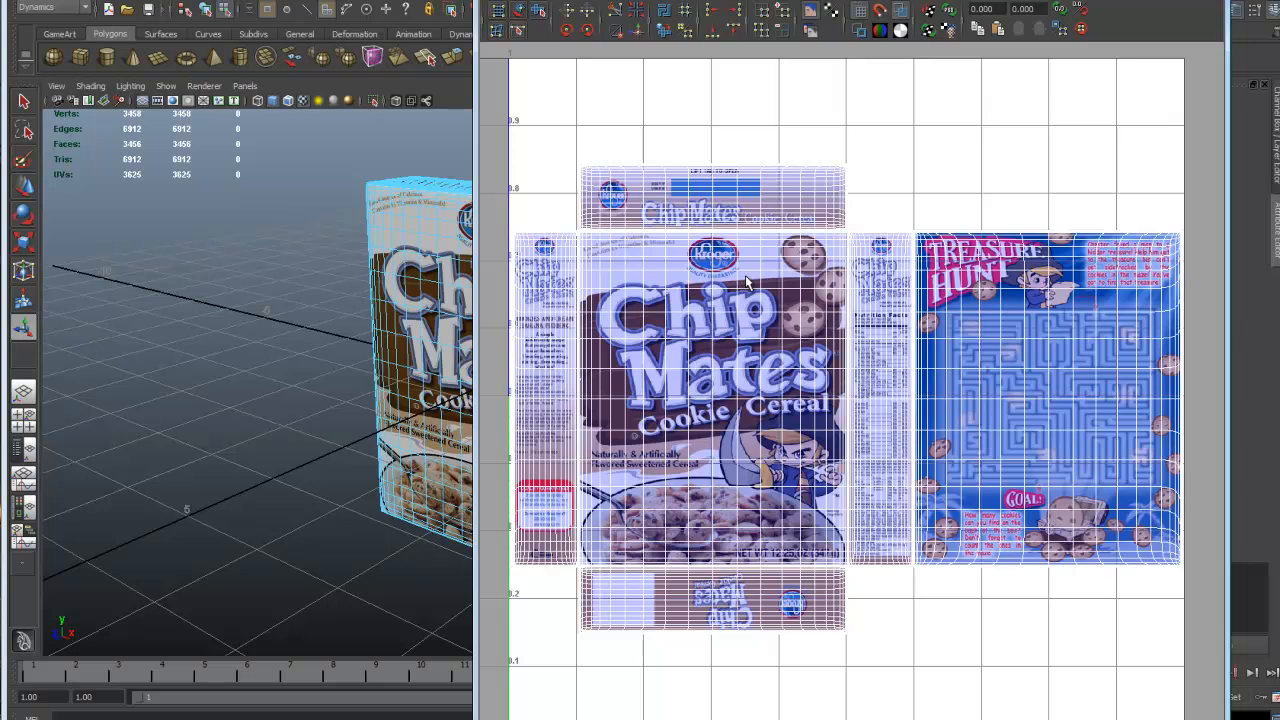
- Put away the UV Texture Editor and select the whole cereal box in object mode
drag(850, 0, 815, 4)
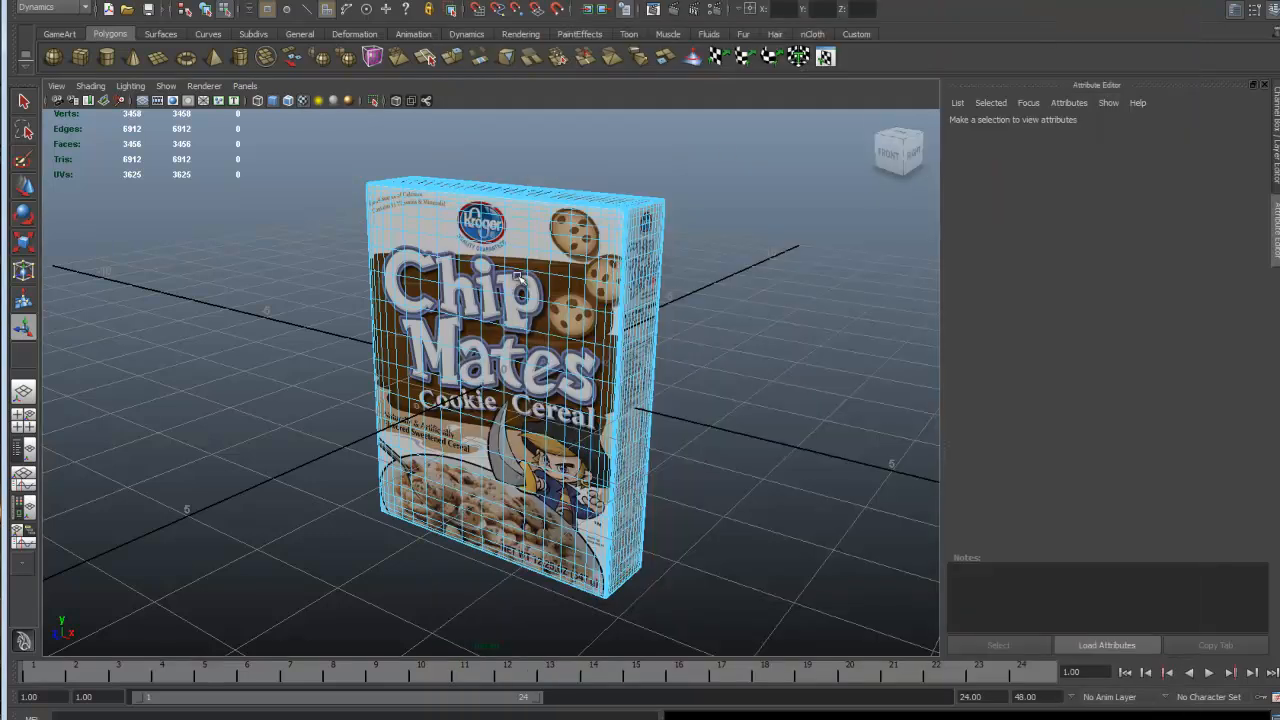
click(487, 347)
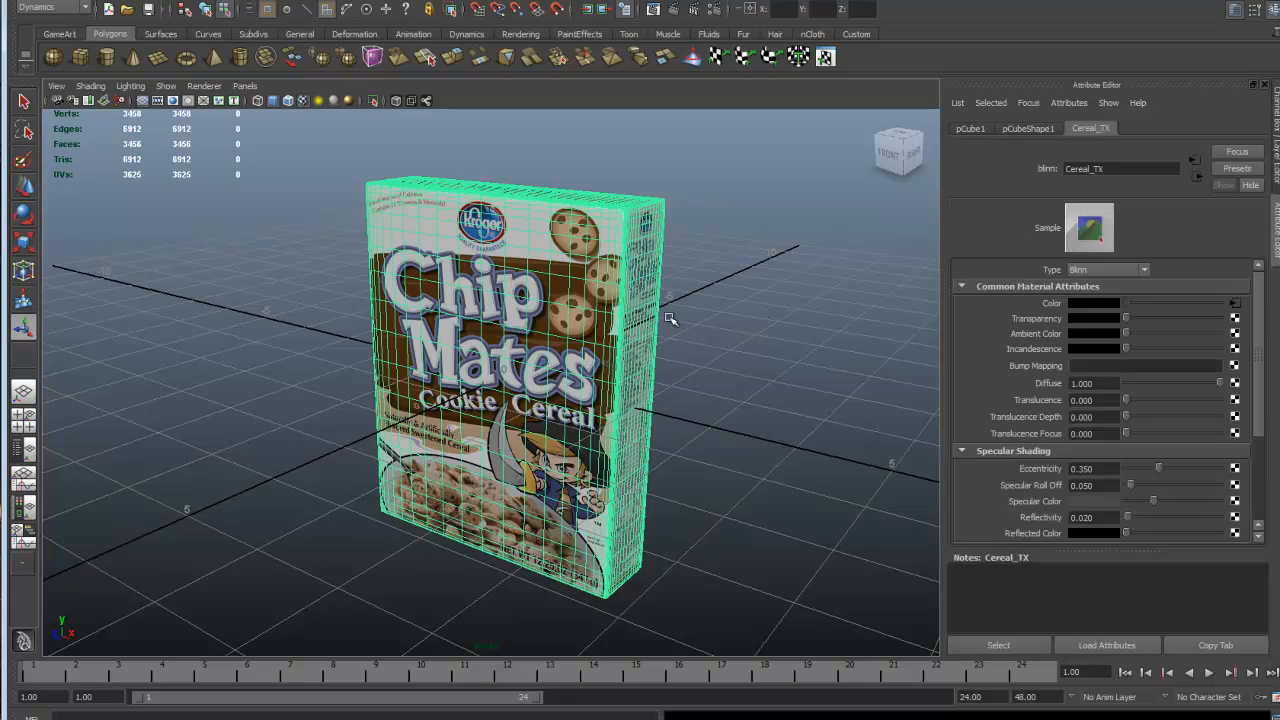